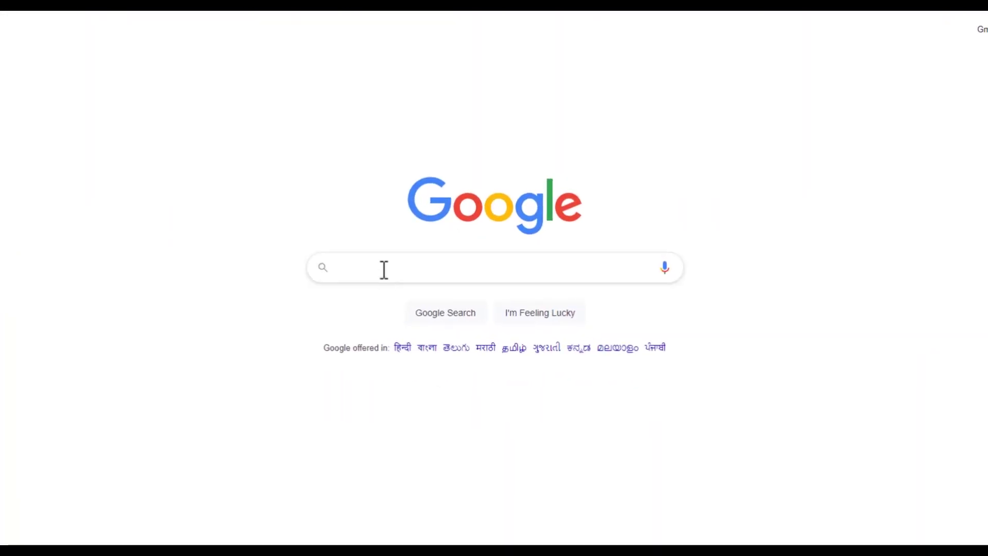
Enter insidelogicsoftware.com in Google's search box to reach the InsideLogic site.
{"action": "type", "text": "insidelogicsoft"}
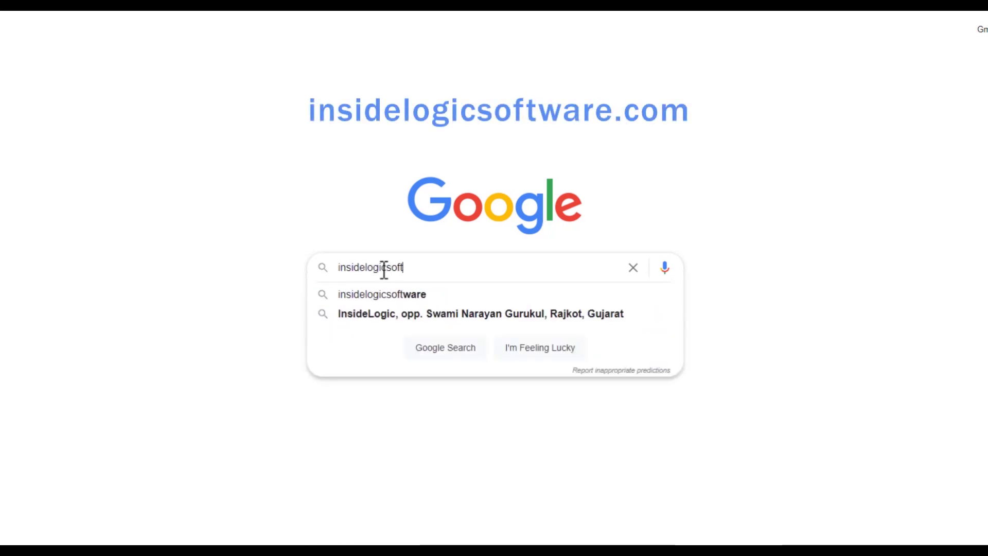
{"action": "type", "text": "ware.com"}
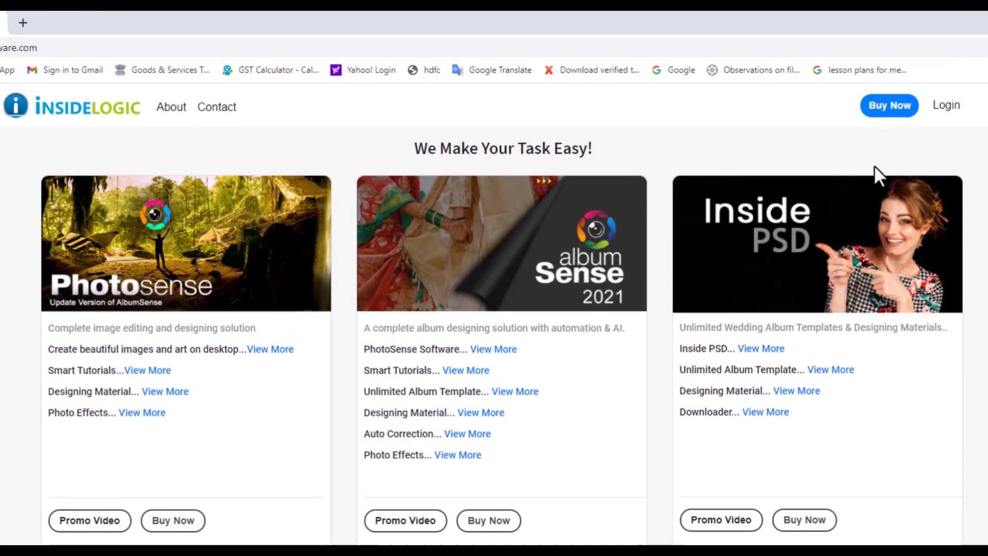
Log into the InsideLogic member panel with the account e-mail.
{"action": "left_click", "coordinate": [830, 90]}
{"action": "left_click", "coordinate": [331, 221]}
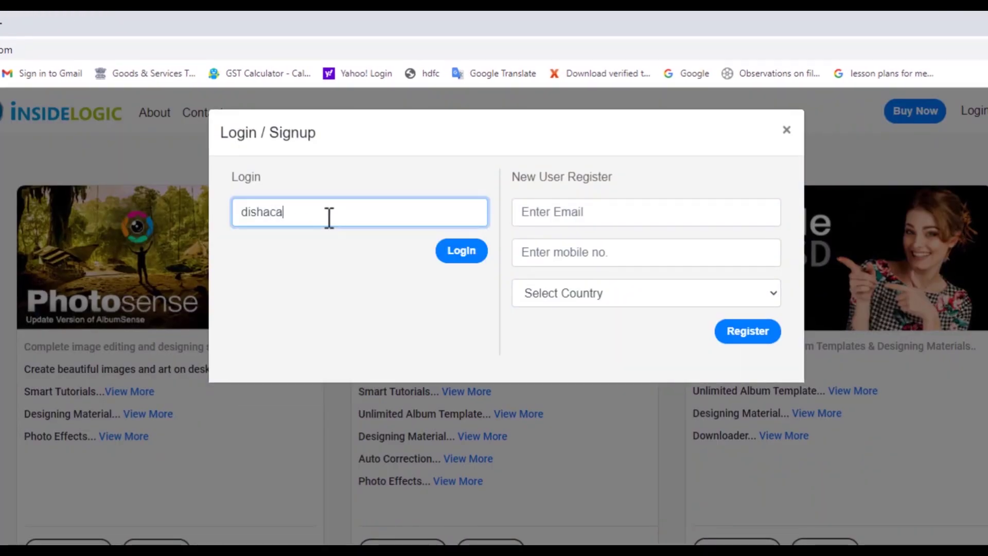
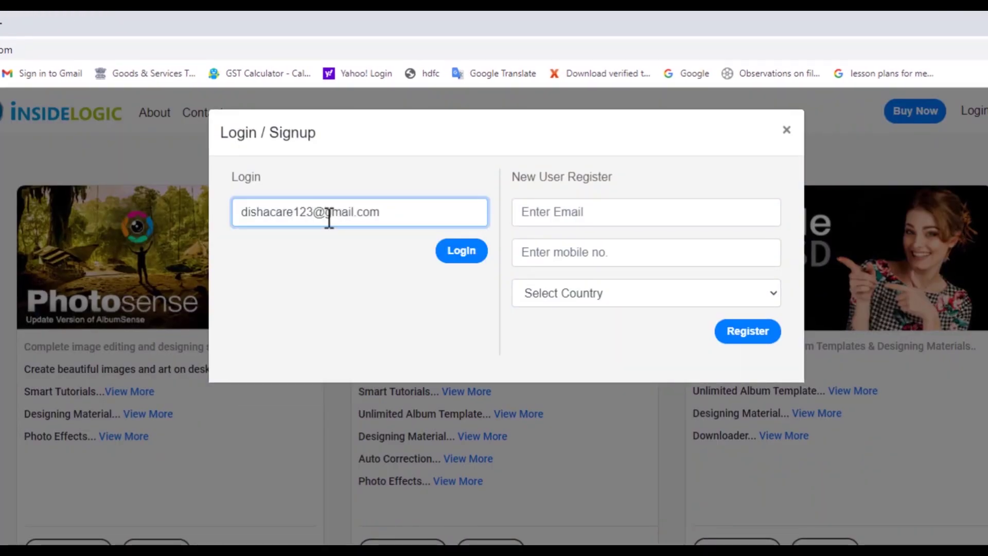
{"action": "left_click", "coordinate": [442, 257]}
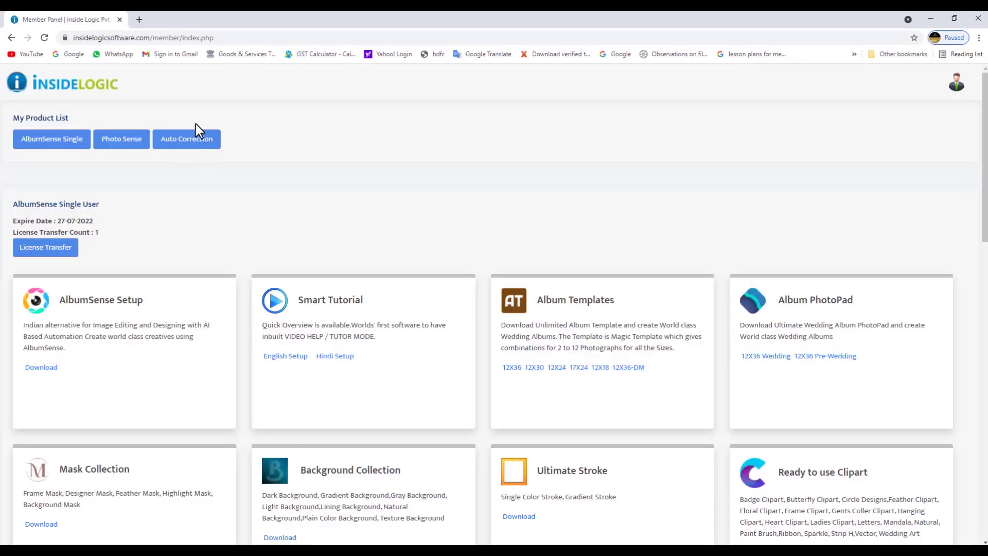
Download the AutoCorrection Setup installer from the Auto Correction section to the Desktop.
{"action": "left_click", "coordinate": [179, 140]}
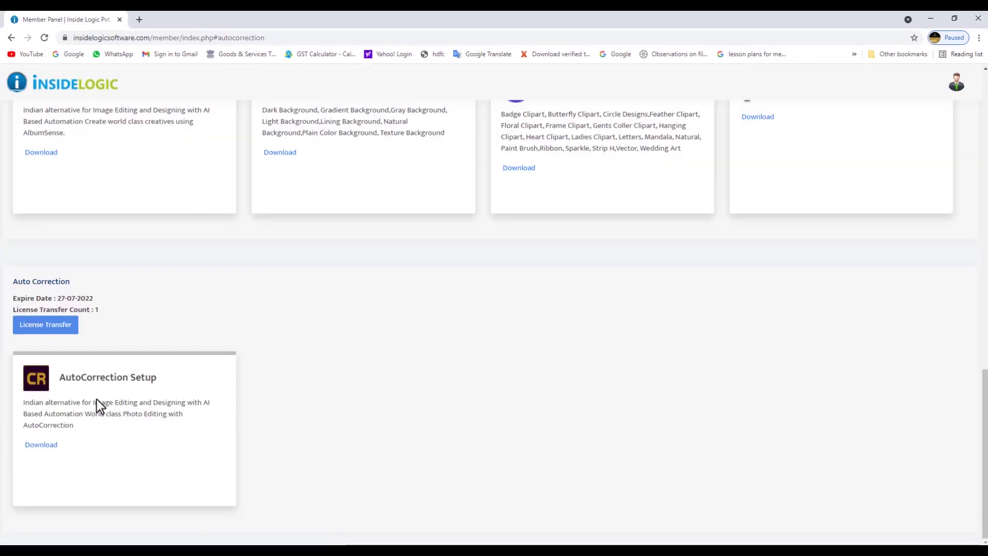
{"action": "left_click_drag", "start_coordinate": [23, 402], "coordinate": [104, 435]}
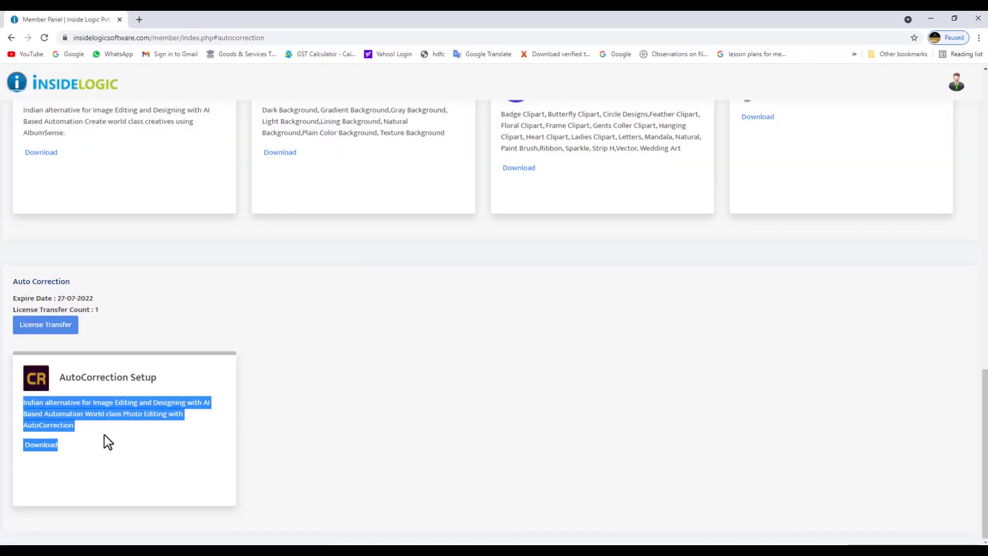
{"action": "left_click", "coordinate": [55, 447]}
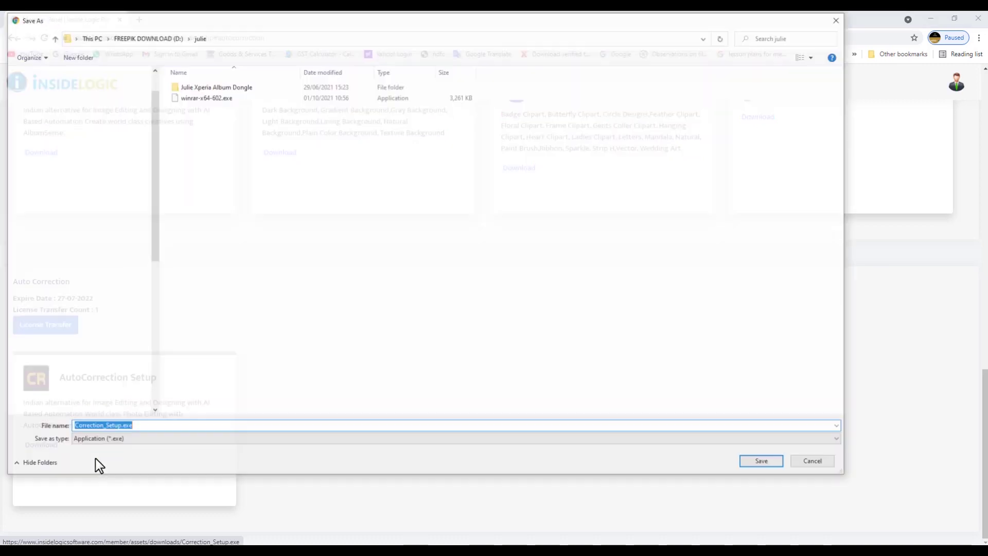
{"action": "left_click", "coordinate": [43, 120]}
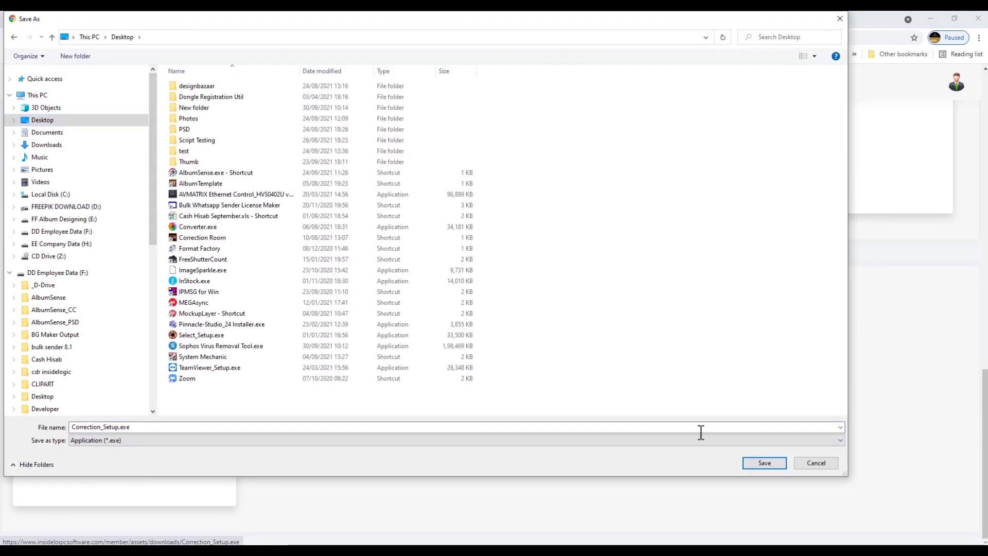
{"action": "left_click", "coordinate": [745, 463]}
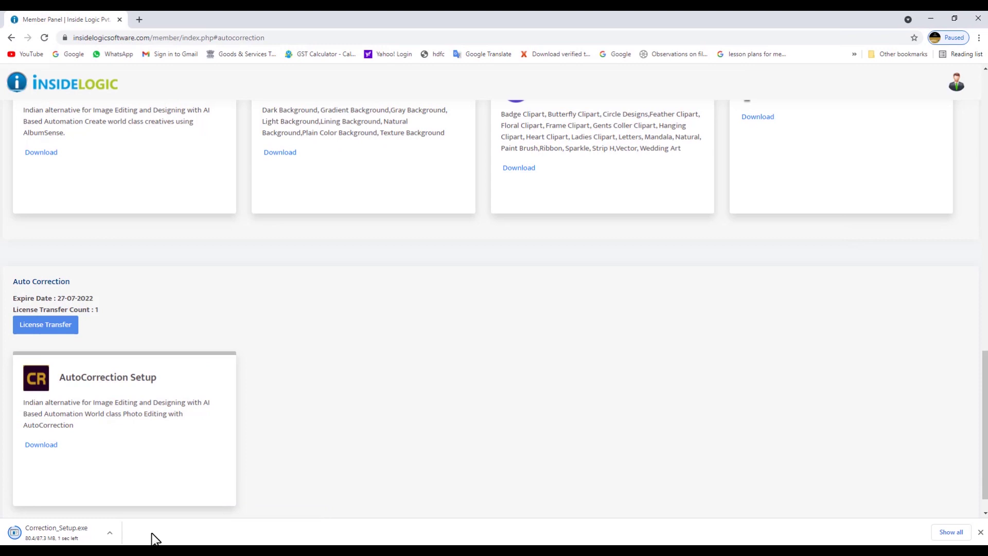
Run the downloaded Correction_Setup.exe and show details of the Windows security warning.
{"action": "left_click", "coordinate": [108, 530]}
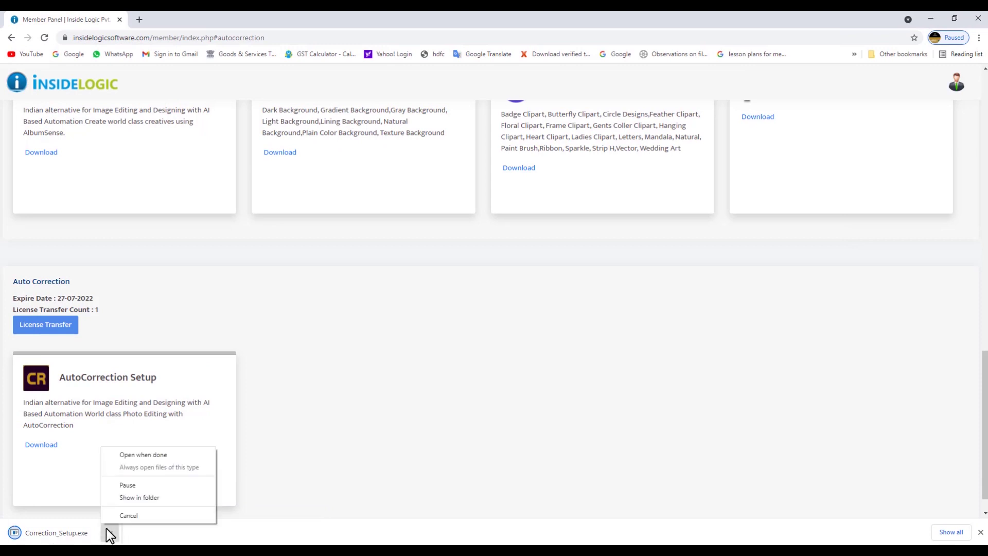
{"action": "left_click", "coordinate": [154, 455]}
{"action": "left_click", "coordinate": [390, 209]}
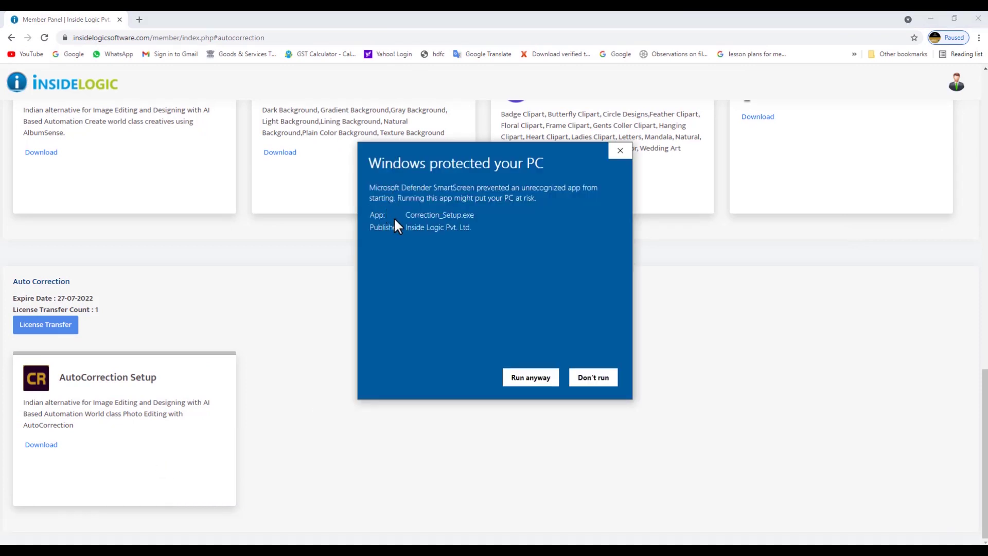
Run the installer despite the warning and install CorrectionRoom 1.0 to D:\, accepting the license.
{"action": "left_click", "coordinate": [532, 376]}
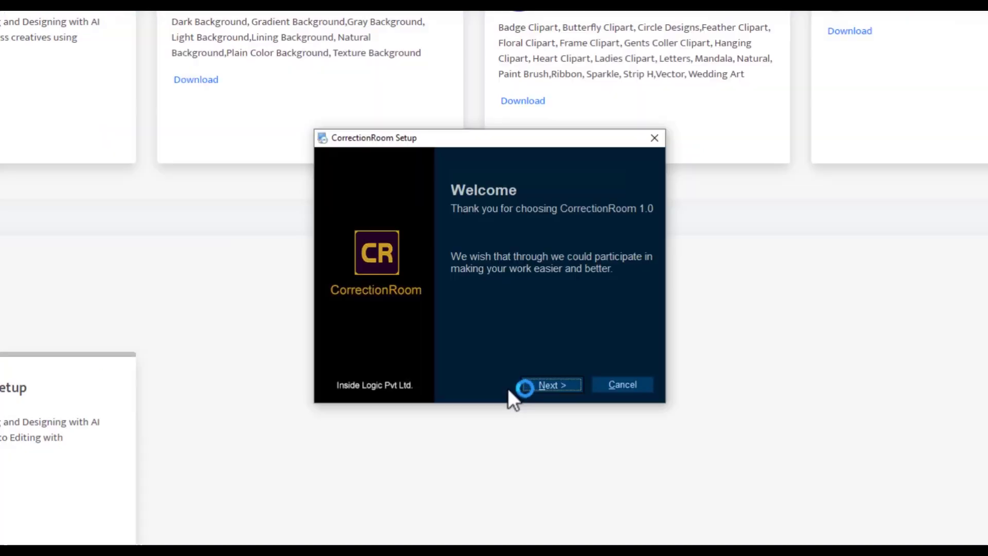
{"action": "left_click", "coordinate": [510, 378]}
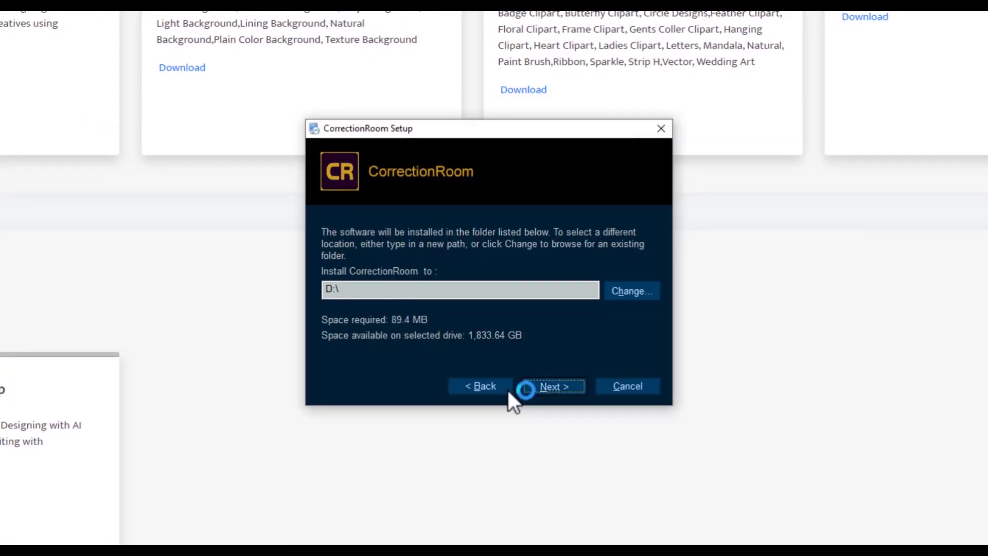
{"action": "key", "text": "alt+a"}
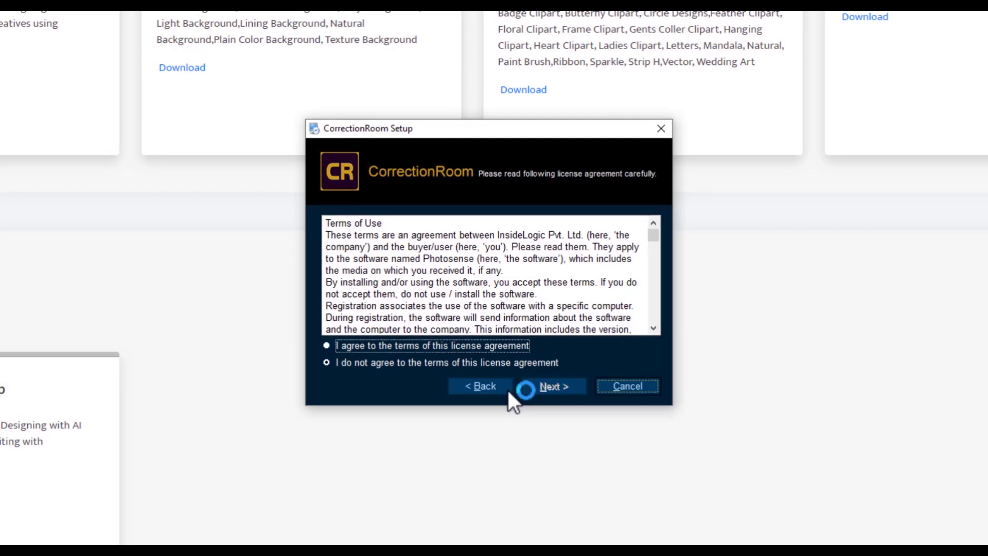
{"action": "key", "text": "alt+n"}
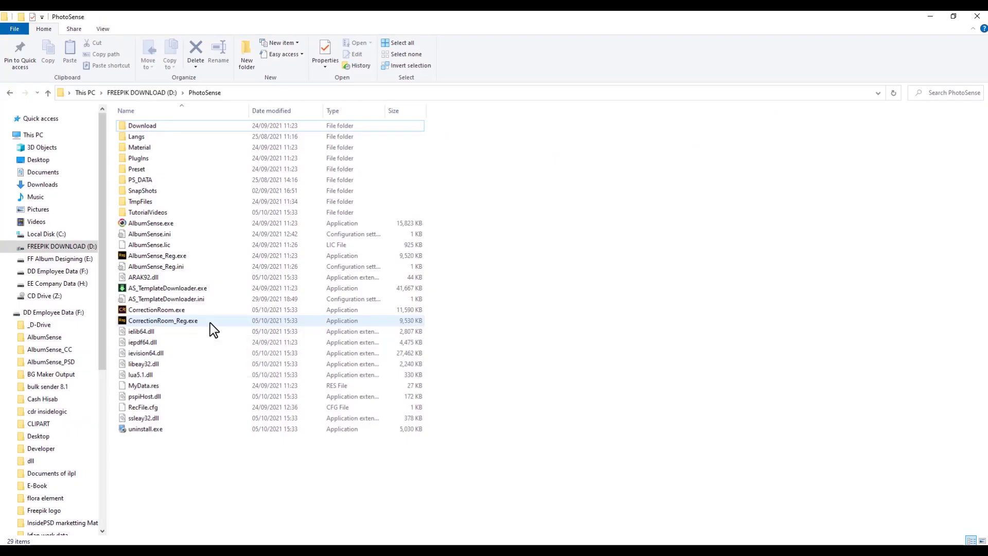
Register CorrectionRoom with the account e-mail via CorrectionRoom_Reg.exe and confirm the success message.
{"action": "double_click", "coordinate": [210, 323]}
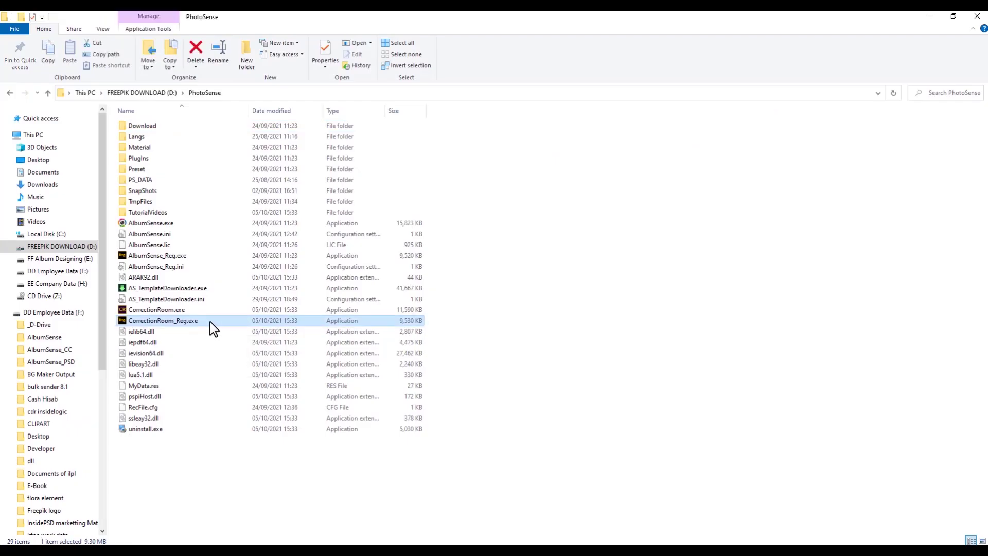
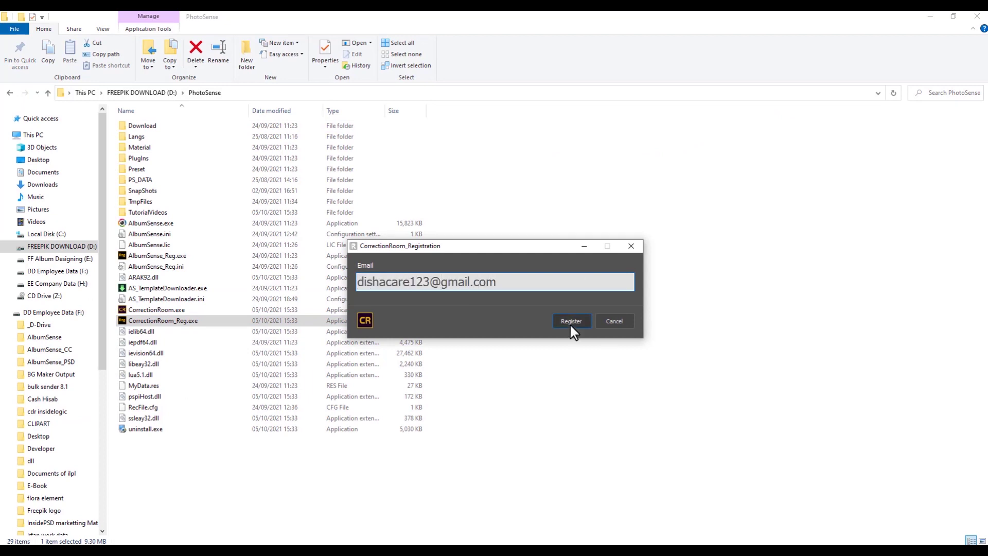
{"action": "left_click", "coordinate": [571, 321]}
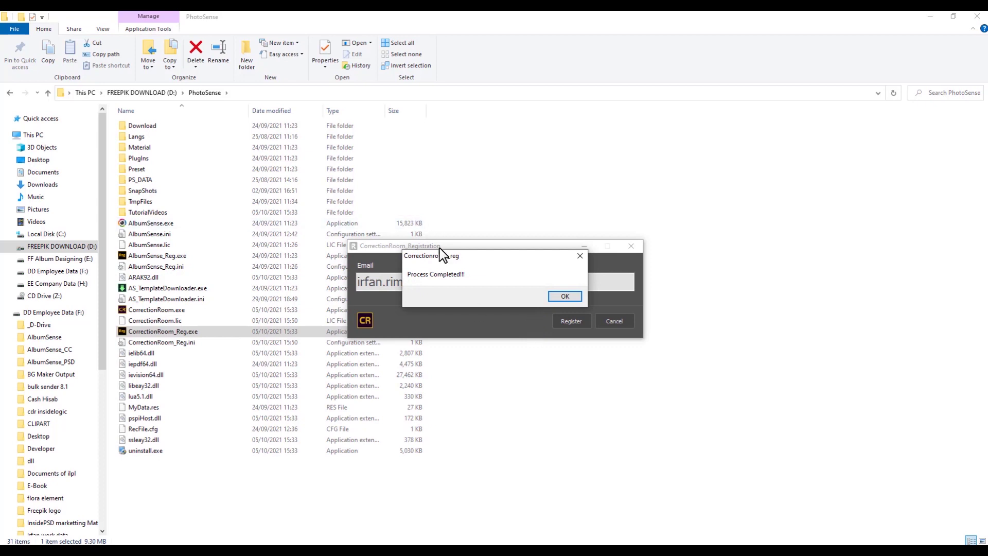
{"action": "left_click", "coordinate": [565, 296]}
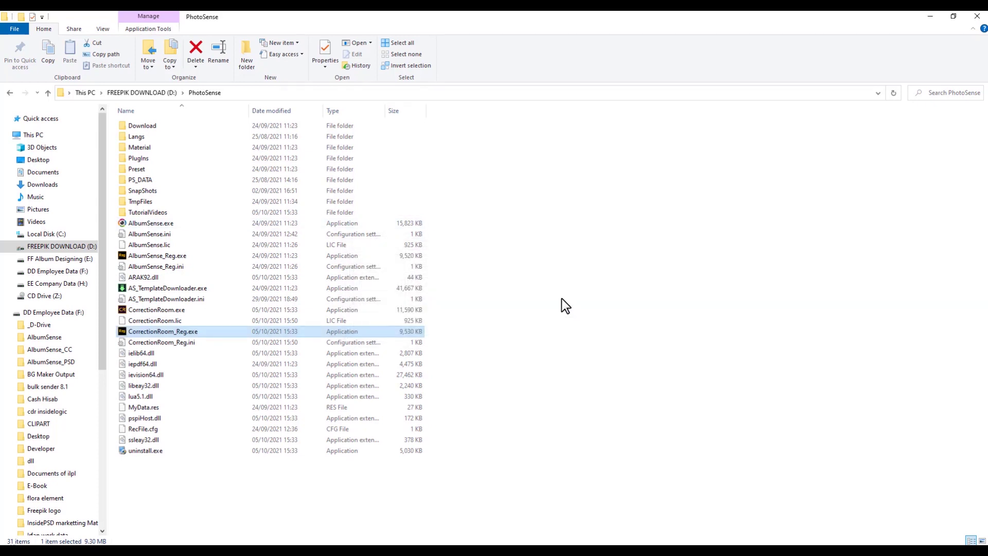
{"action": "left_click", "coordinate": [539, 312]}
{"action": "left_click", "coordinate": [237, 310]}
Launch Correction Room and close its source folder picker without choosing a folder.
{"action": "double_click", "coordinate": [230, 308]}
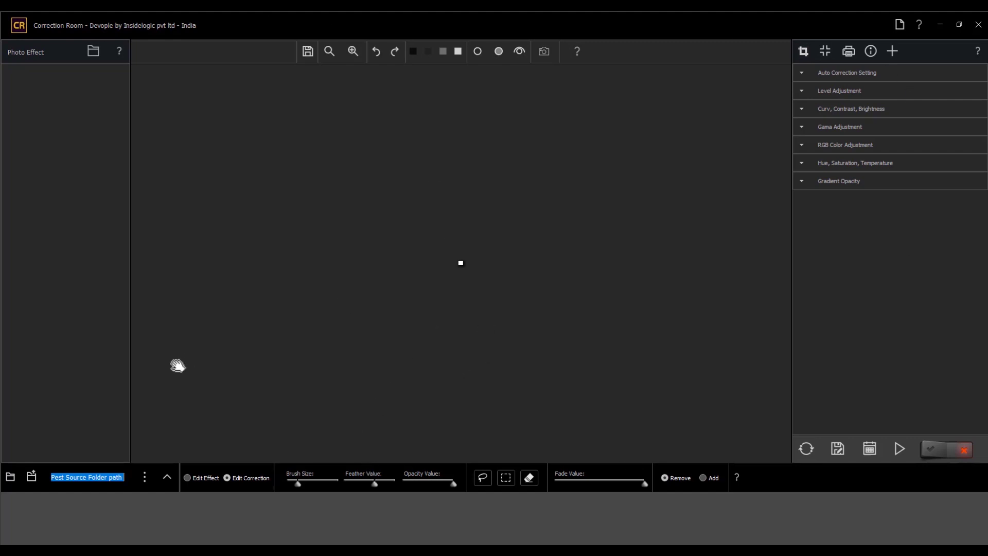
{"action": "left_click", "coordinate": [10, 477]}
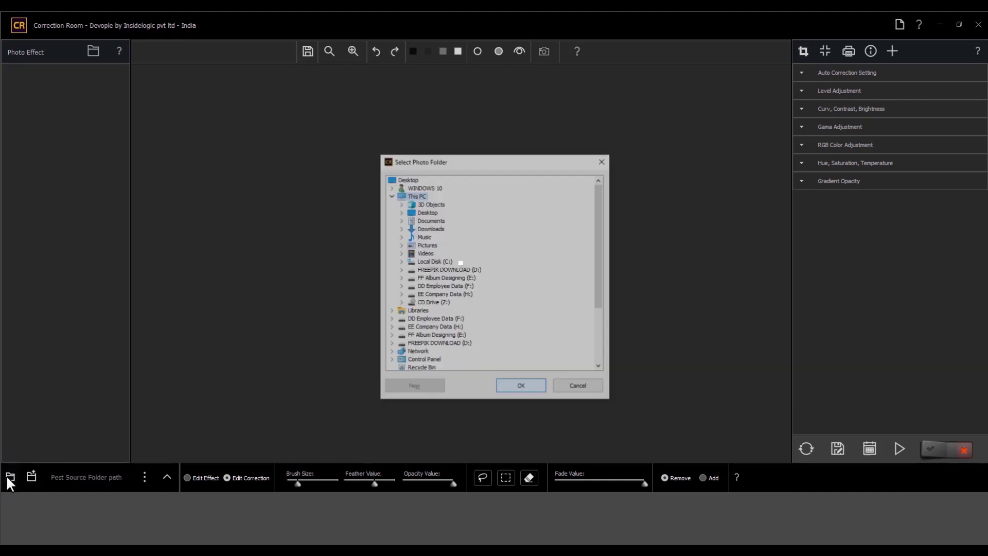
{"action": "left_click_drag", "start_coordinate": [601, 249], "coordinate": [601, 306]}
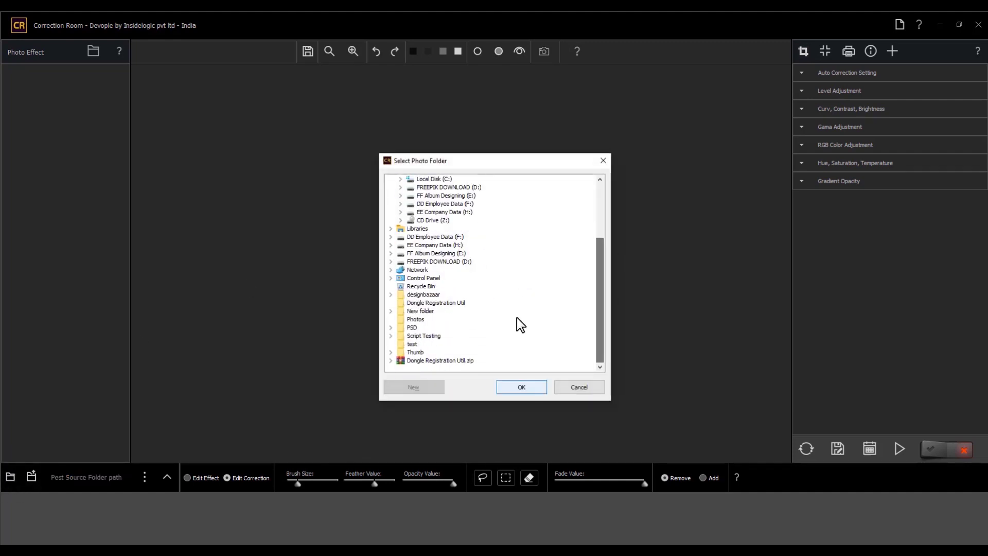
{"action": "left_click", "coordinate": [566, 388]}
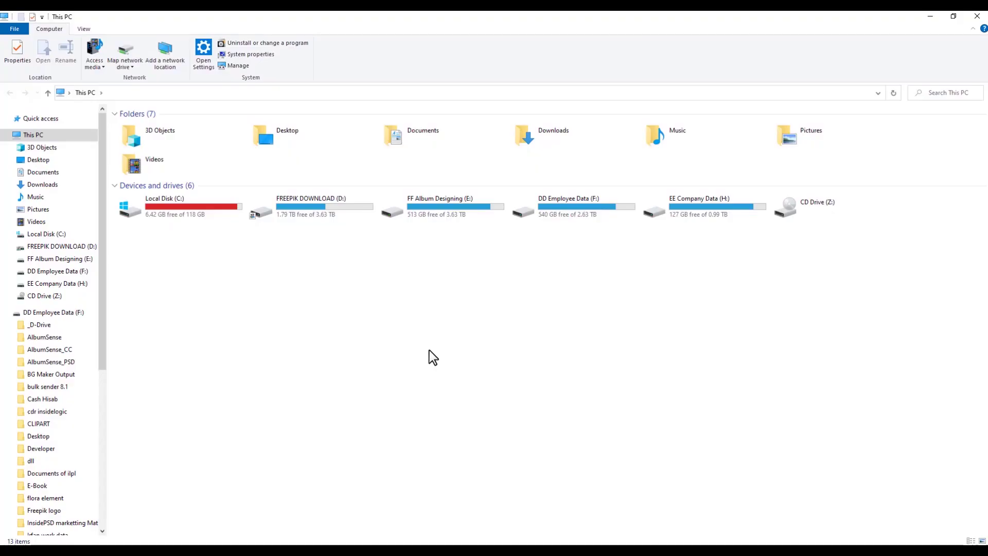
Copy the D:\Photos\H_Photo folder path in File Explorer and return to the Source Folder field.
{"action": "double_click", "coordinate": [290, 205]}
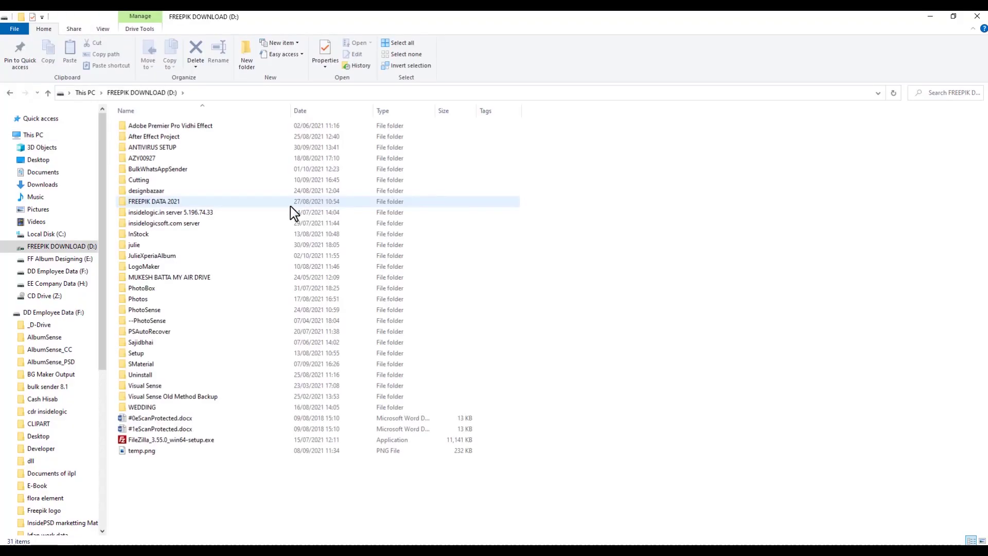
{"action": "double_click", "coordinate": [156, 298]}
{"action": "double_click", "coordinate": [168, 128]}
{"action": "left_click", "coordinate": [220, 98]}
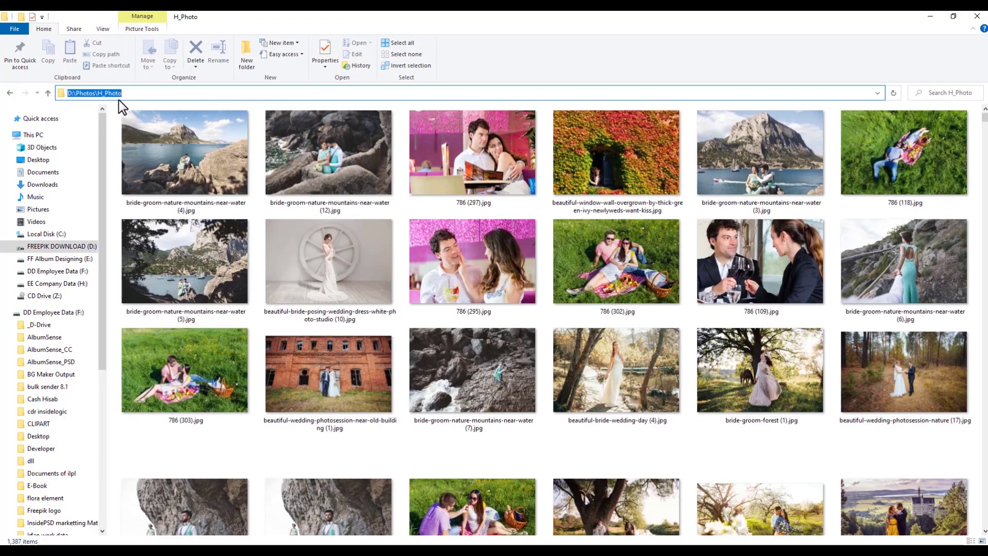
{"action": "right_click", "coordinate": [132, 93]}
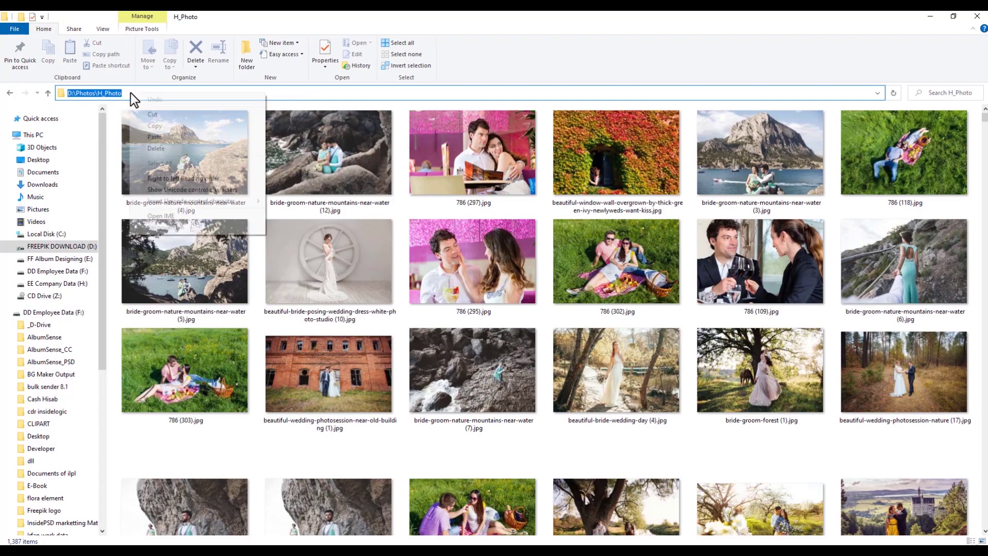
{"action": "left_click", "coordinate": [157, 125]}
{"action": "key", "text": "alt+Tab"}
{"action": "right_click", "coordinate": [91, 479]}
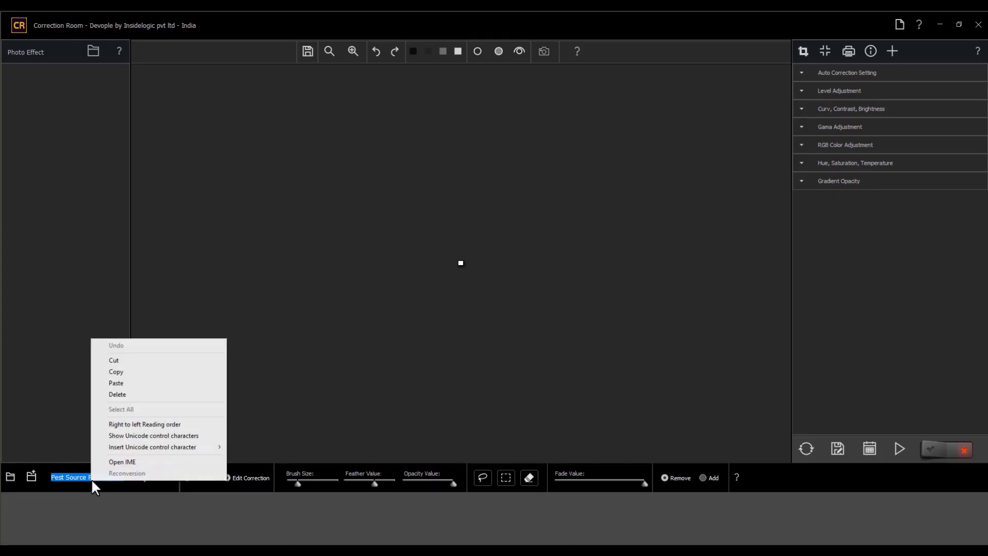
Paste the copied photo folder path into the Source Folder field.
{"action": "left_click", "coordinate": [122, 383]}
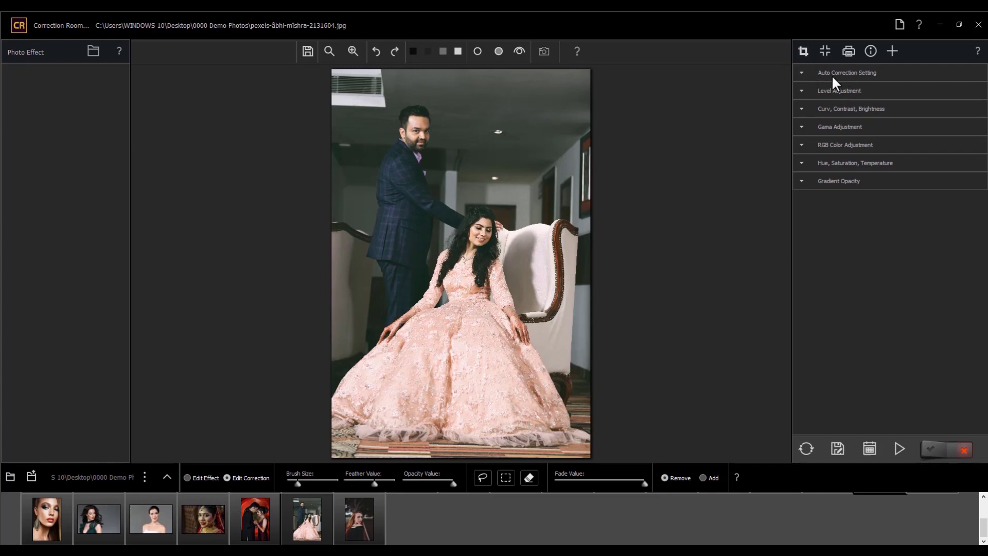
Raise AutoLevel Algo and Hist on the couple's portrait and compare with the original.
{"action": "left_click", "coordinate": [801, 72]}
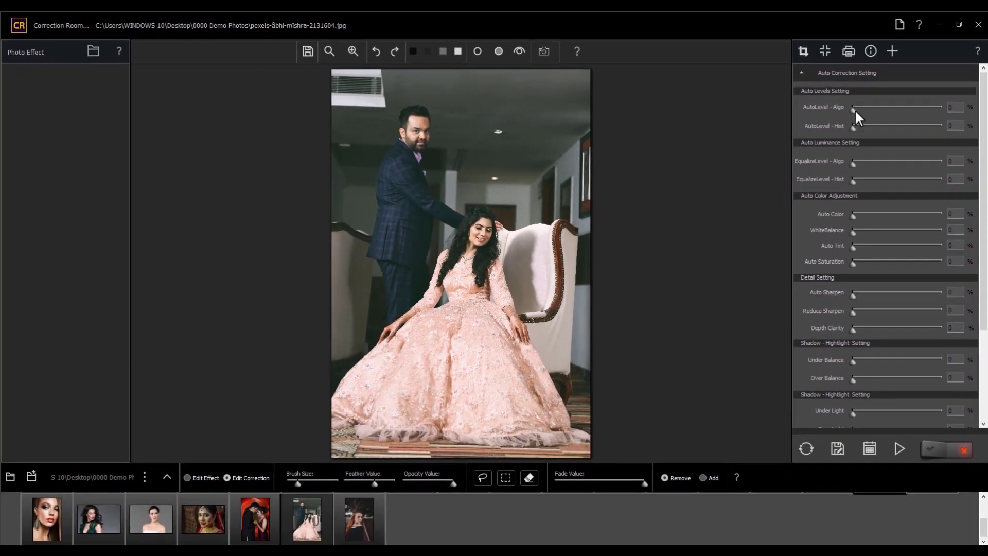
{"action": "left_click_drag", "start_coordinate": [854, 109], "coordinate": [884, 110]}
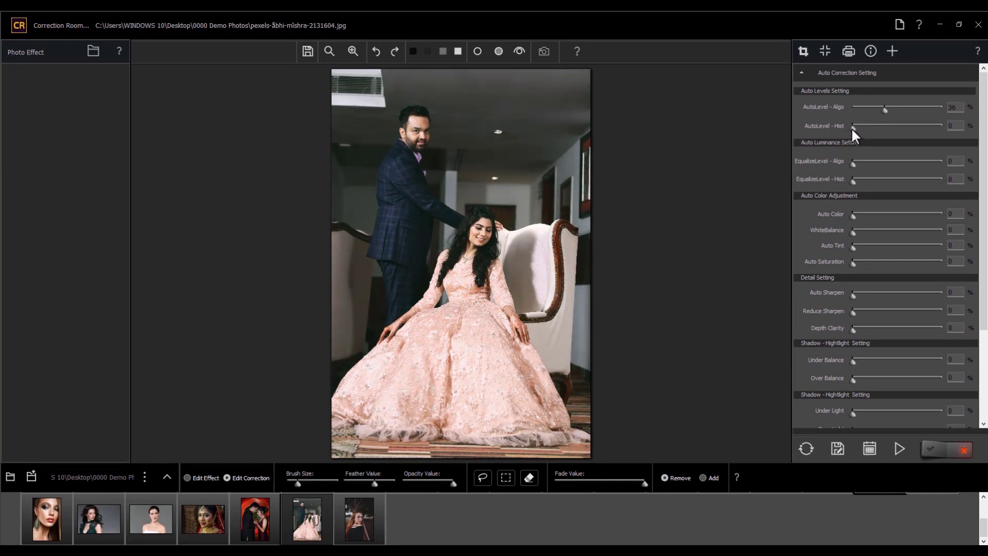
{"action": "left_click_drag", "start_coordinate": [852, 126], "coordinate": [890, 126]}
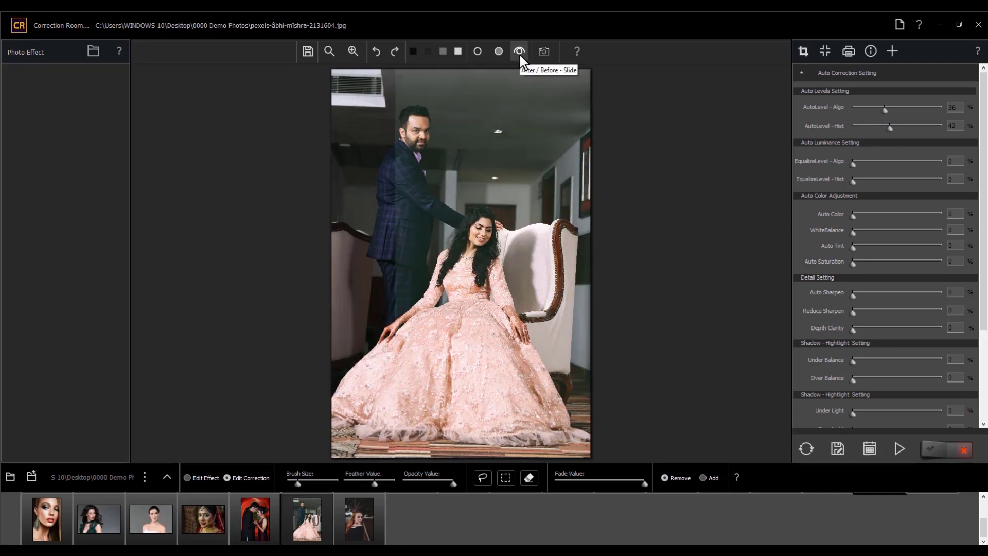
{"action": "mouse_move", "coordinate": [885, 108]}
{"action": "left_mouse_down"}
{"action": "mouse_move", "coordinate": [864, 107]}
{"action": "mouse_move", "coordinate": [924, 109]}
{"action": "mouse_move", "coordinate": [871, 128]}
{"action": "mouse_move", "coordinate": [894, 127]}
{"action": "mouse_move", "coordinate": [890, 108]}
{"action": "left_mouse_up"}
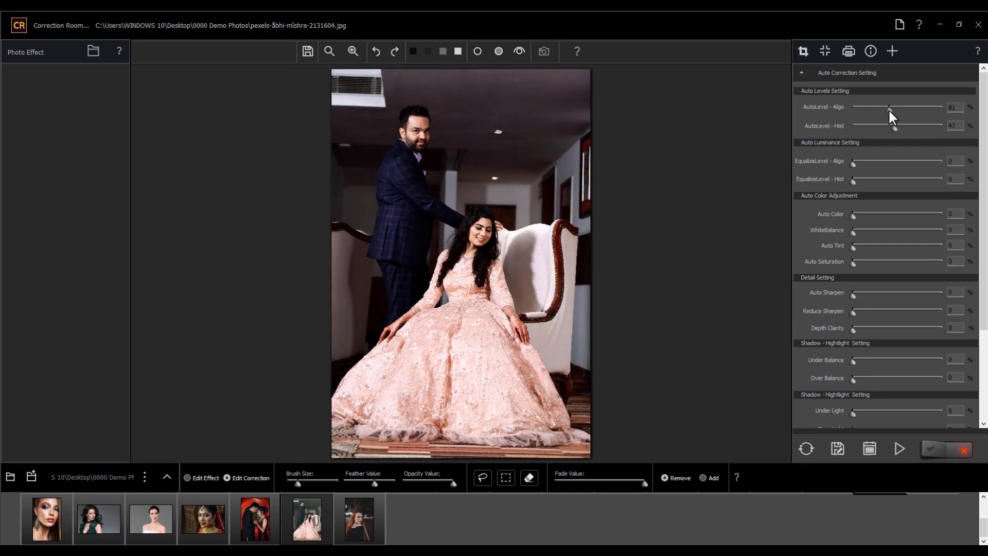
{"action": "left_click", "coordinate": [499, 52]}
{"action": "left_click", "coordinate": [807, 449]}
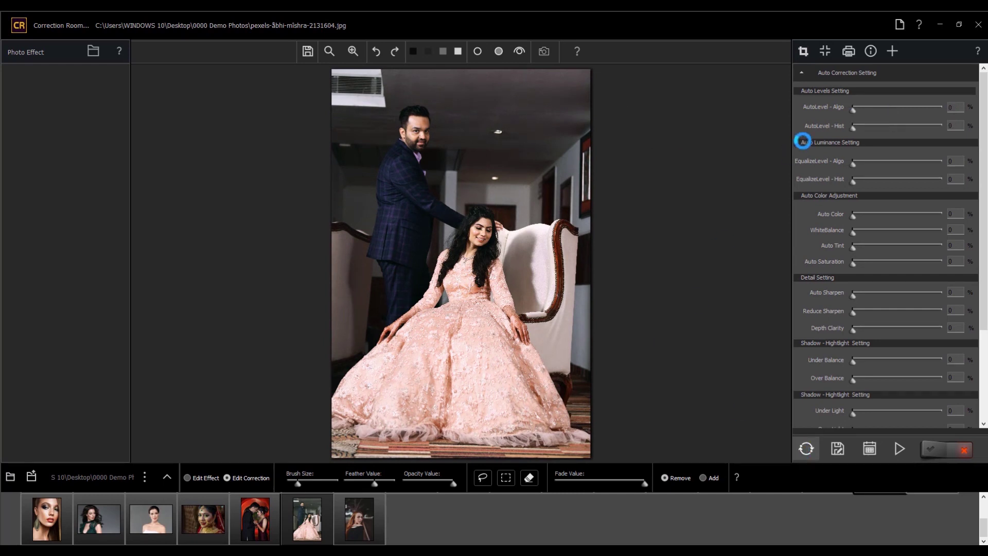
{"action": "left_click_drag", "start_coordinate": [853, 127], "coordinate": [914, 127]}
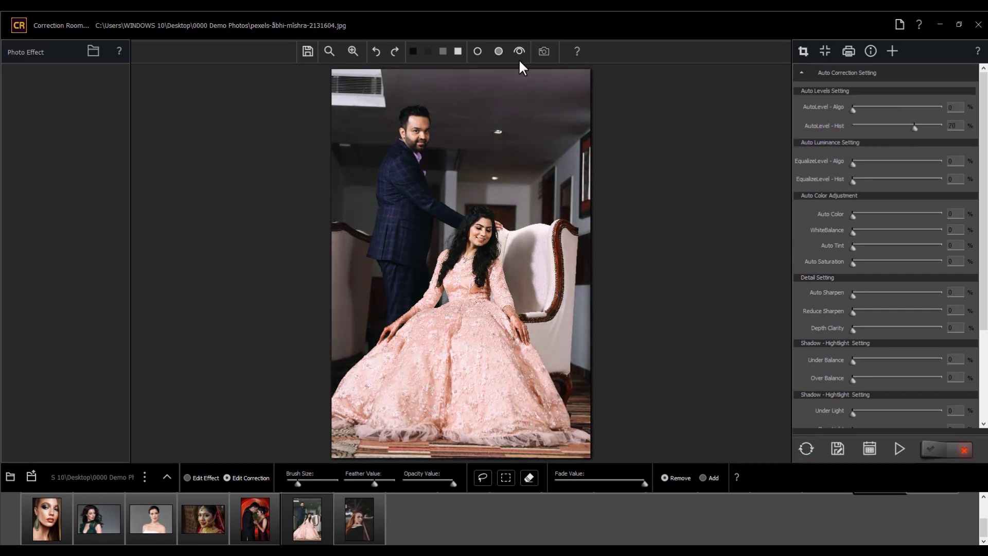
{"action": "left_click", "coordinate": [524, 49]}
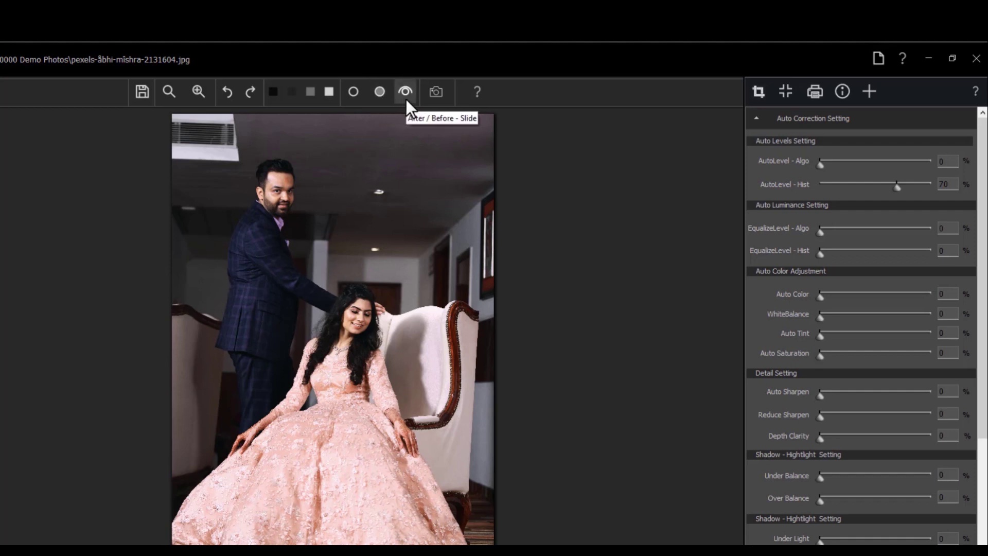
{"action": "left_click", "coordinate": [382, 92]}
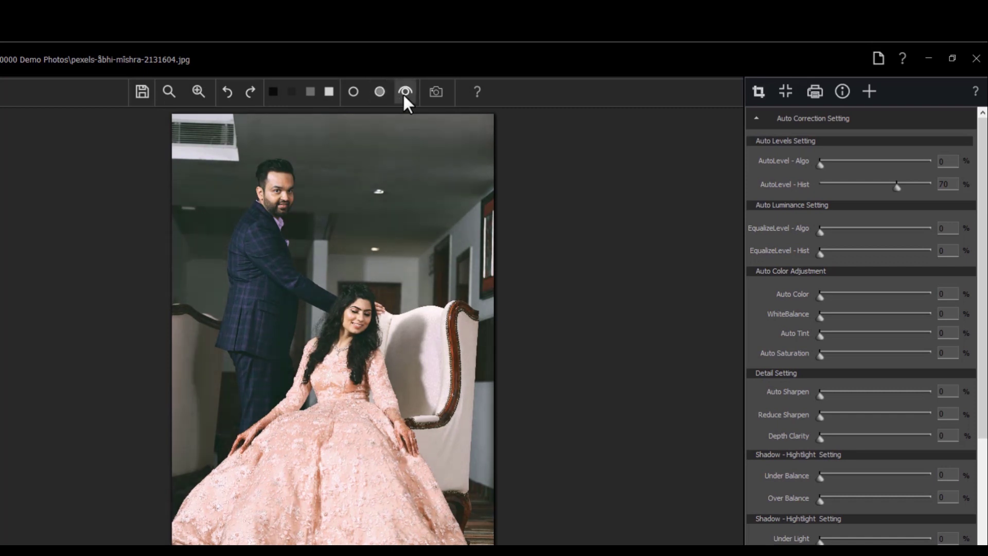
{"action": "left_click", "coordinate": [405, 93]}
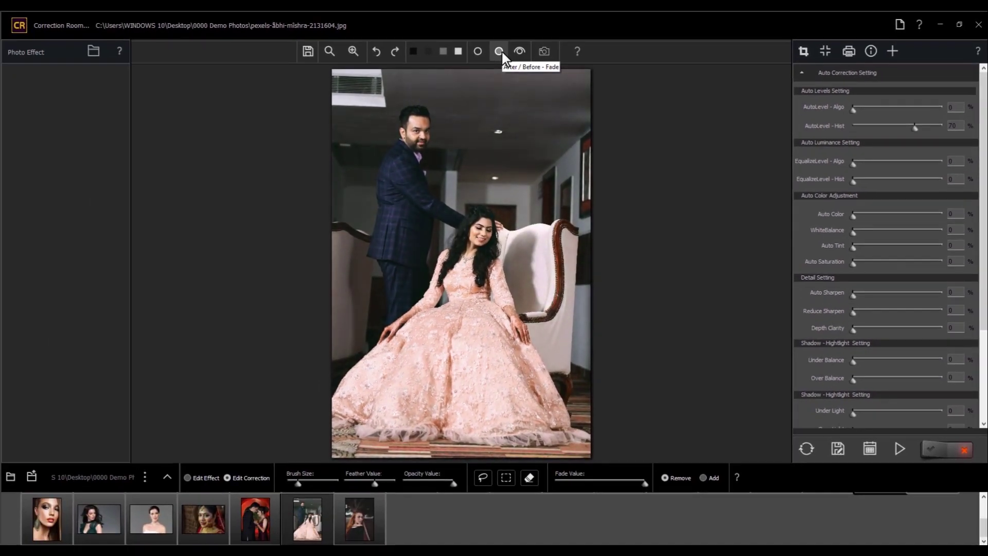
{"action": "left_click", "coordinate": [500, 52]}
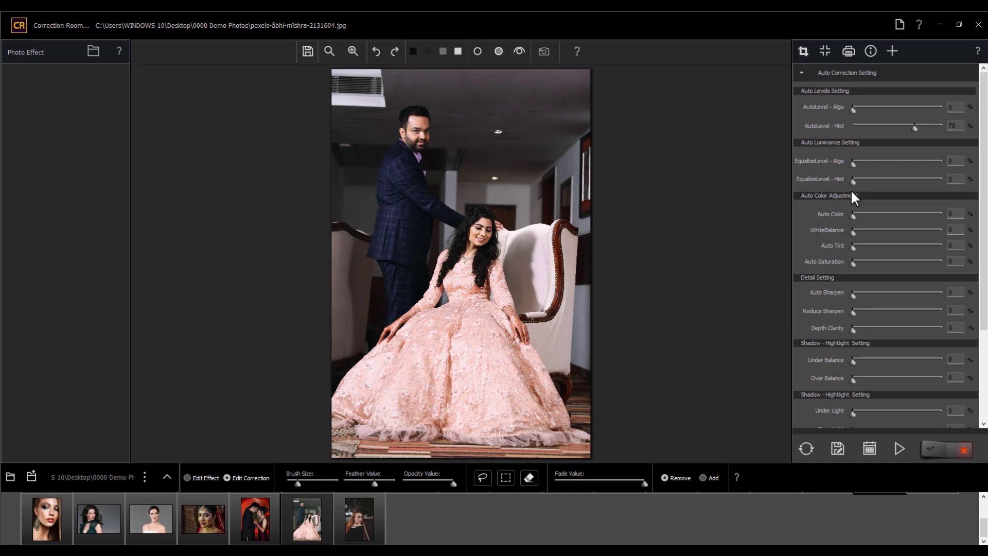
{"action": "mouse_move", "coordinate": [854, 163]}
{"action": "left_mouse_down"}
{"action": "mouse_move", "coordinate": [896, 162]}
{"action": "mouse_move", "coordinate": [908, 180]}
{"action": "left_mouse_up"}
{"action": "left_click", "coordinate": [806, 448]}
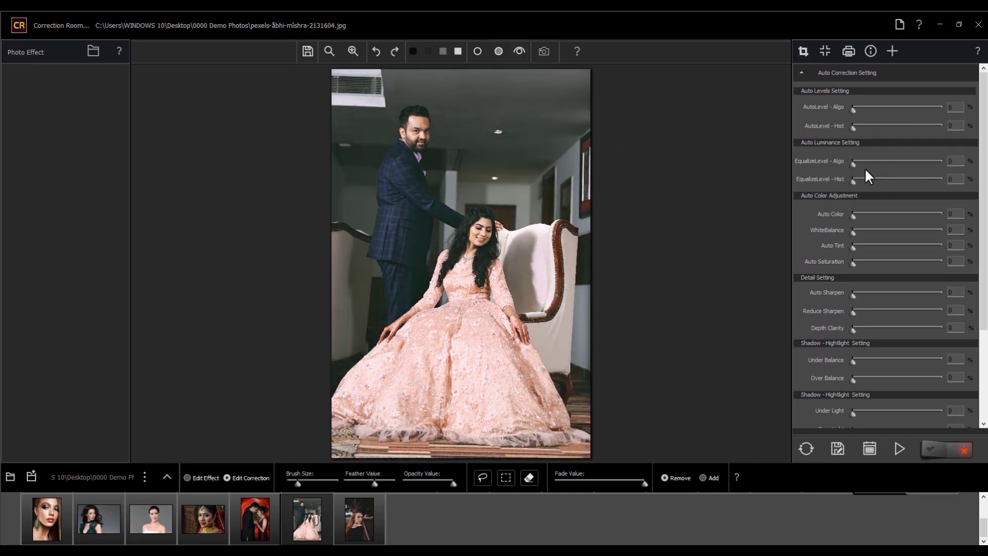
Open the yellow-backdrop bride photo, reset all settings, and raise Auto Color.
{"action": "left_click_drag", "start_coordinate": [853, 163], "coordinate": [933, 180]}
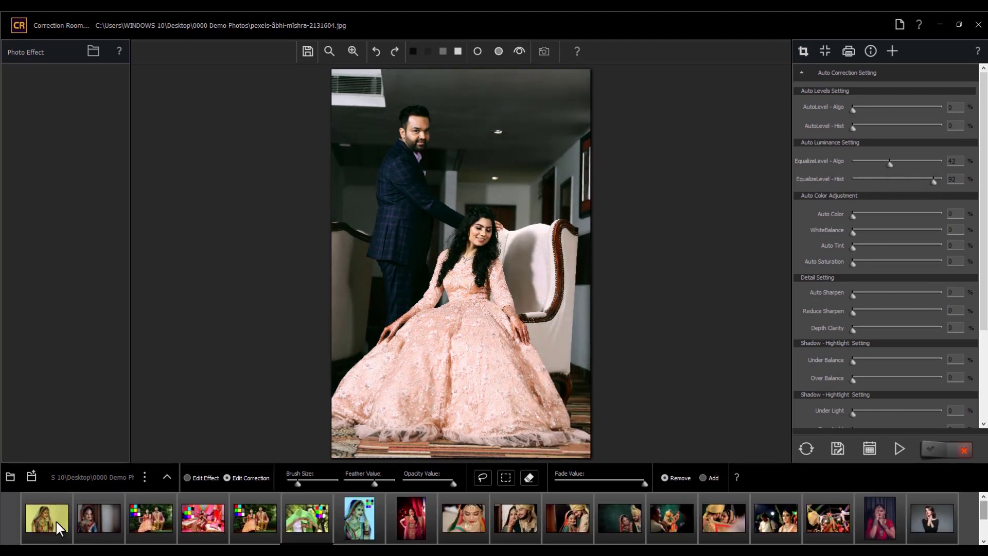
{"action": "left_click", "coordinate": [57, 521]}
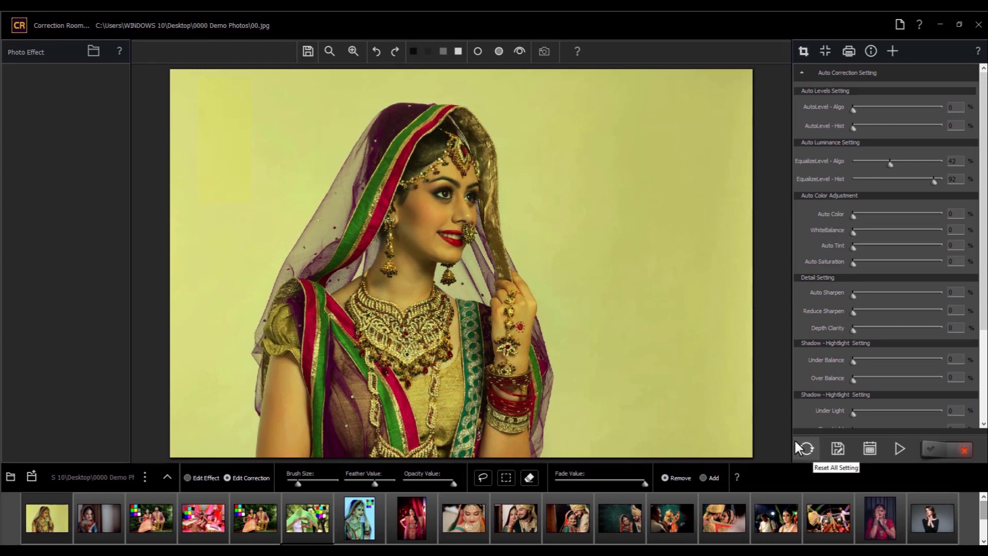
{"action": "left_click", "coordinate": [807, 447]}
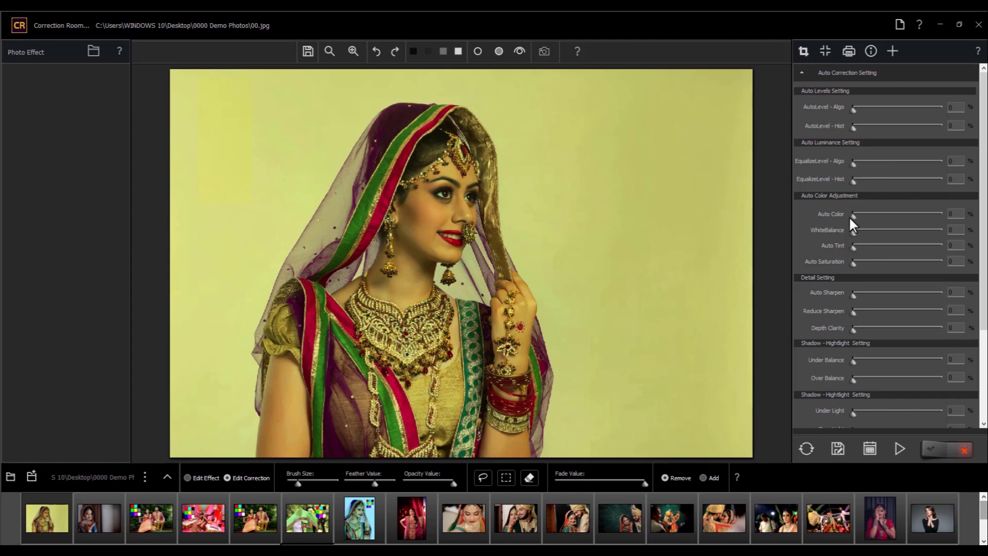
{"action": "left_click_drag", "start_coordinate": [854, 213], "coordinate": [893, 218]}
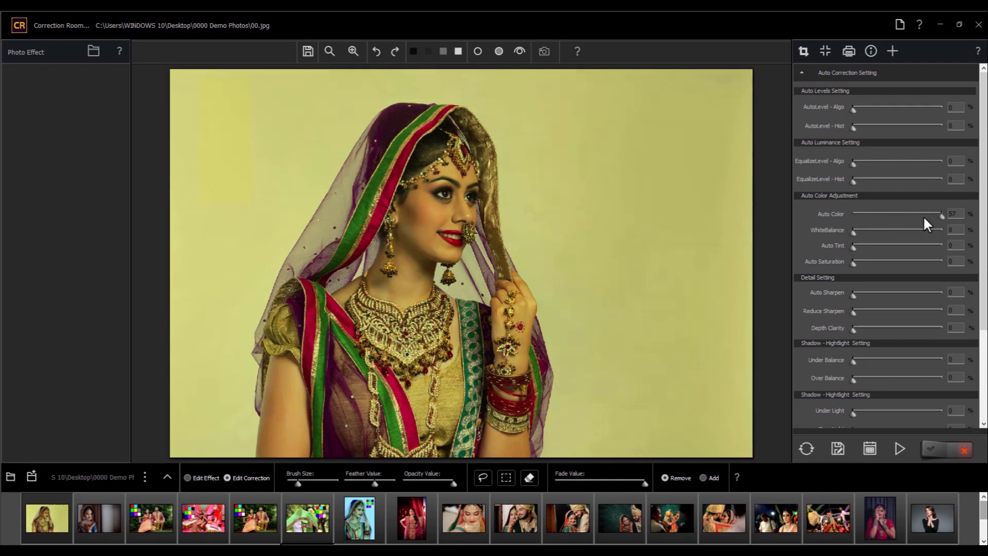
Tune WhiteBalance, Auto Saturation and Auto Color to remove the bride photo's yellow cast.
{"action": "left_click", "coordinate": [521, 48]}
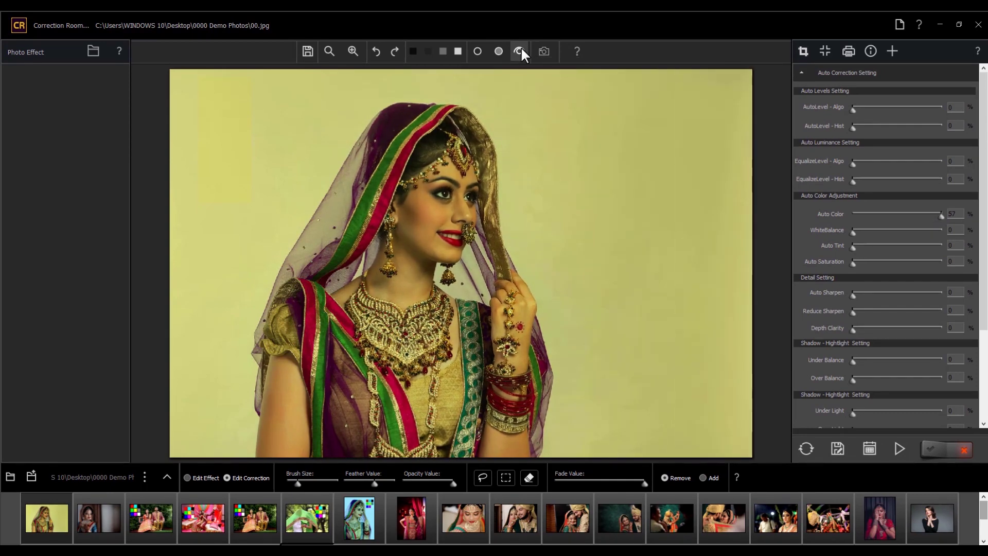
{"action": "mouse_move", "coordinate": [853, 230]}
{"action": "left_mouse_down"}
{"action": "mouse_move", "coordinate": [904, 232]}
{"action": "mouse_move", "coordinate": [873, 249]}
{"action": "mouse_move", "coordinate": [900, 251]}
{"action": "mouse_move", "coordinate": [887, 249]}
{"action": "left_mouse_up"}
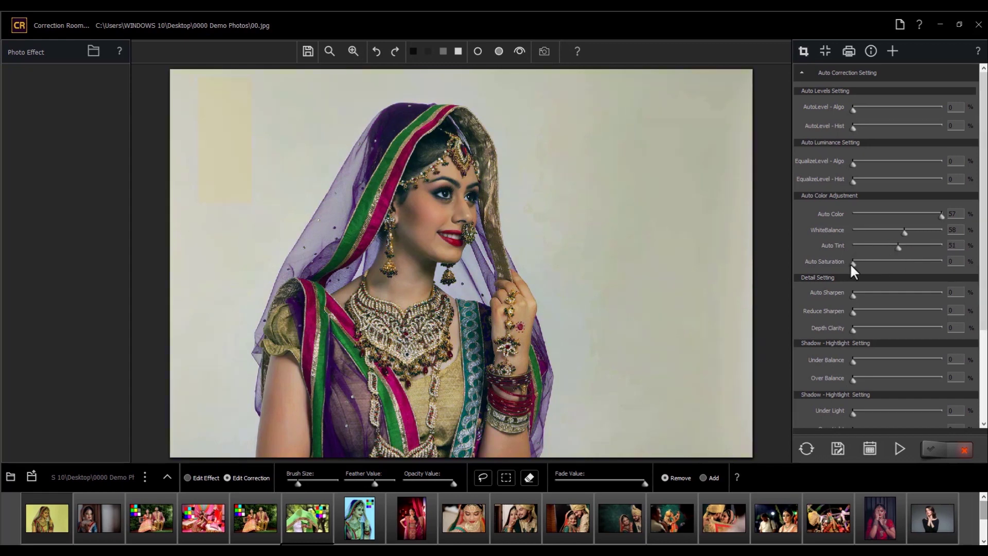
{"action": "left_click_drag", "start_coordinate": [854, 262], "coordinate": [884, 264]}
{"action": "left_click_drag", "start_coordinate": [906, 232], "coordinate": [881, 234]}
{"action": "mouse_move", "coordinate": [941, 215]}
{"action": "left_mouse_down"}
{"action": "mouse_move", "coordinate": [885, 215]}
{"action": "mouse_move", "coordinate": [921, 216]}
{"action": "left_mouse_up"}
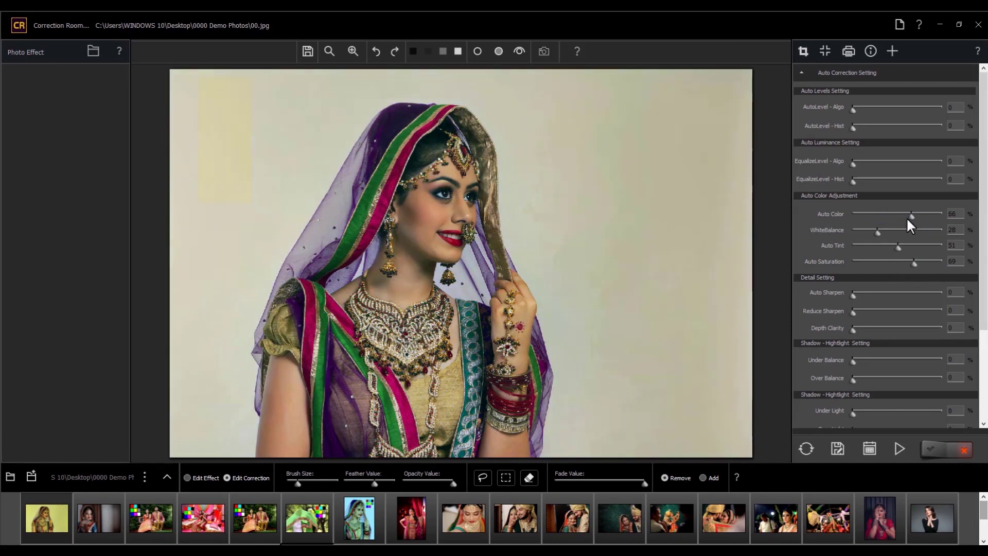
{"action": "left_click_drag", "start_coordinate": [914, 263], "coordinate": [942, 262]}
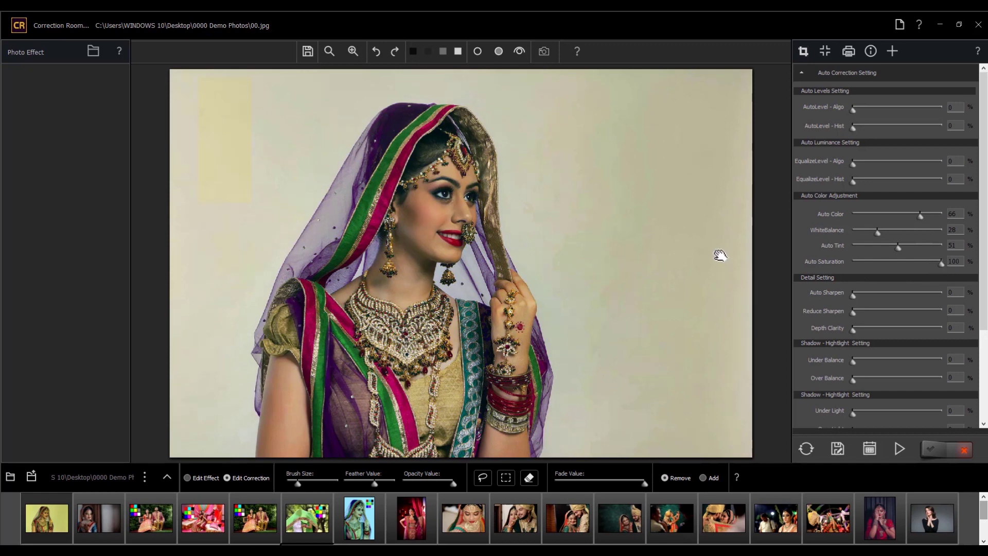
Compare the corrected bride photo against the original with the before/after toggle.
{"action": "left_click", "coordinate": [519, 51]}
{"action": "left_click", "coordinate": [520, 52]}
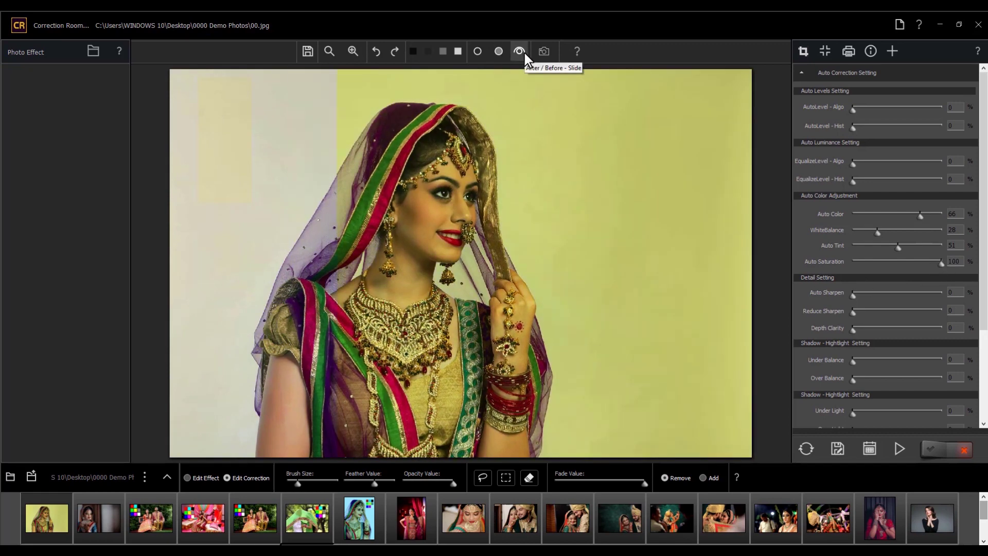
{"action": "left_click", "coordinate": [523, 51]}
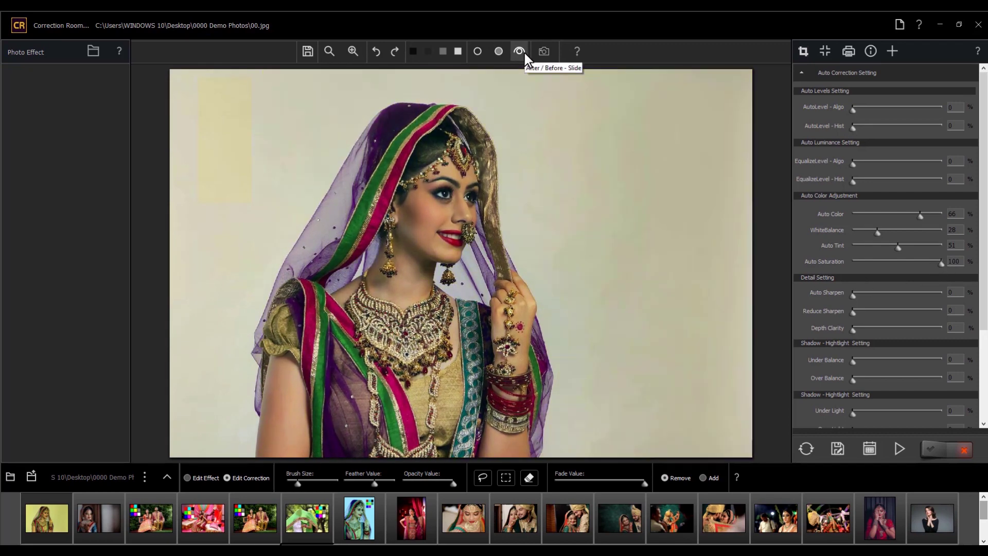
{"action": "left_click", "coordinate": [524, 52]}
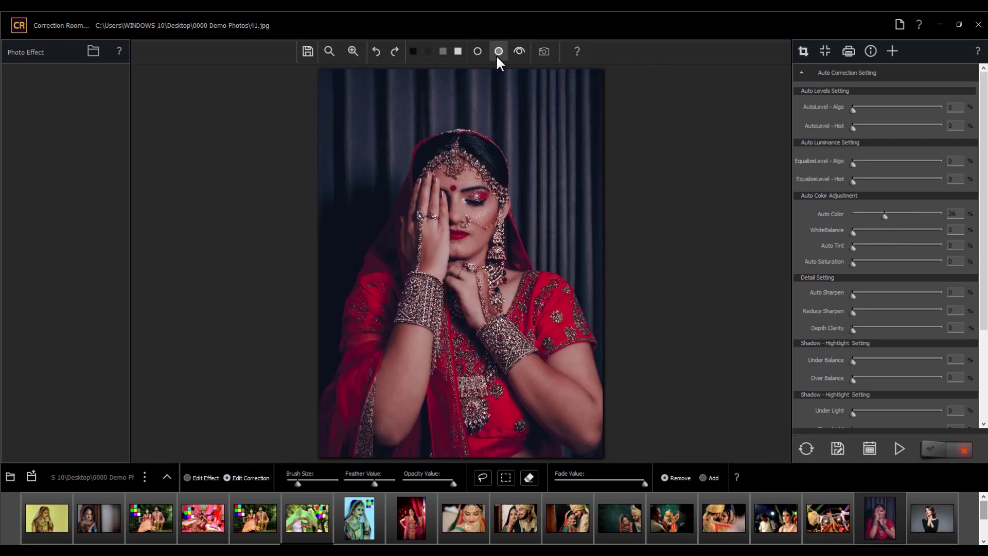
Adjust Auto Tint on the bride in red, then open the red-haired woman's photo.
{"action": "left_click_drag", "start_coordinate": [893, 251], "coordinate": [877, 263]}
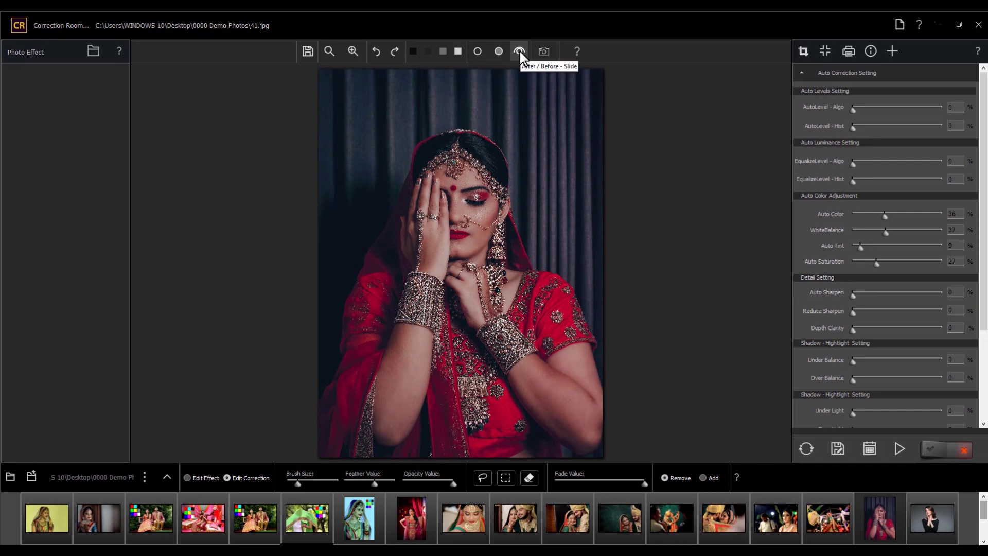
{"action": "scroll", "coordinate": [366, 520], "scroll_direction": "down", "scroll_amount": 2}
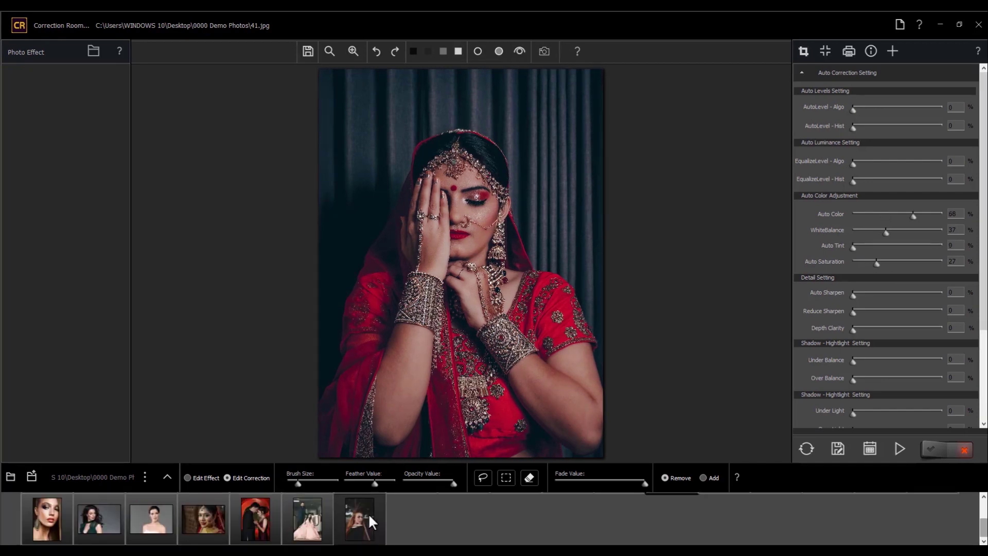
{"action": "left_click", "coordinate": [368, 513]}
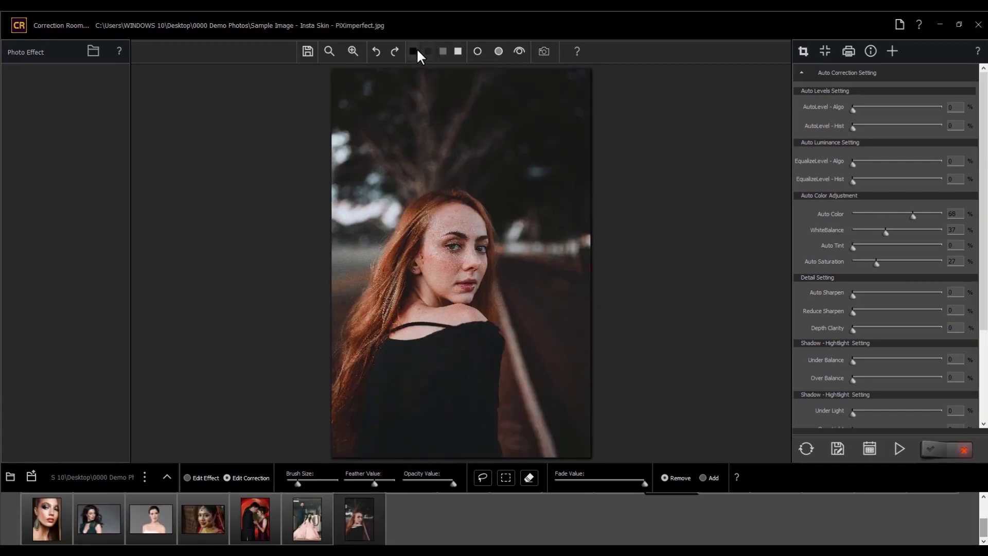
Try the background shades, settle on medium grey, and reset all corrections to zero.
{"action": "left_click", "coordinate": [415, 48]}
{"action": "left_click", "coordinate": [426, 48]}
{"action": "left_click", "coordinate": [443, 51]}
{"action": "left_click", "coordinate": [456, 50]}
{"action": "left_click", "coordinate": [413, 51]}
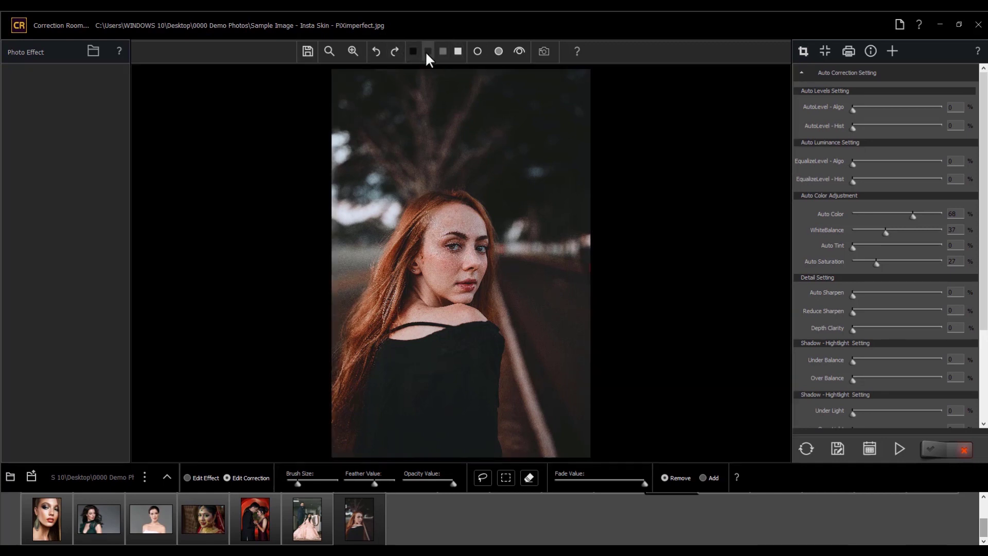
{"action": "left_click", "coordinate": [442, 51]}
{"action": "left_click", "coordinate": [458, 51]}
{"action": "left_click", "coordinate": [428, 52]}
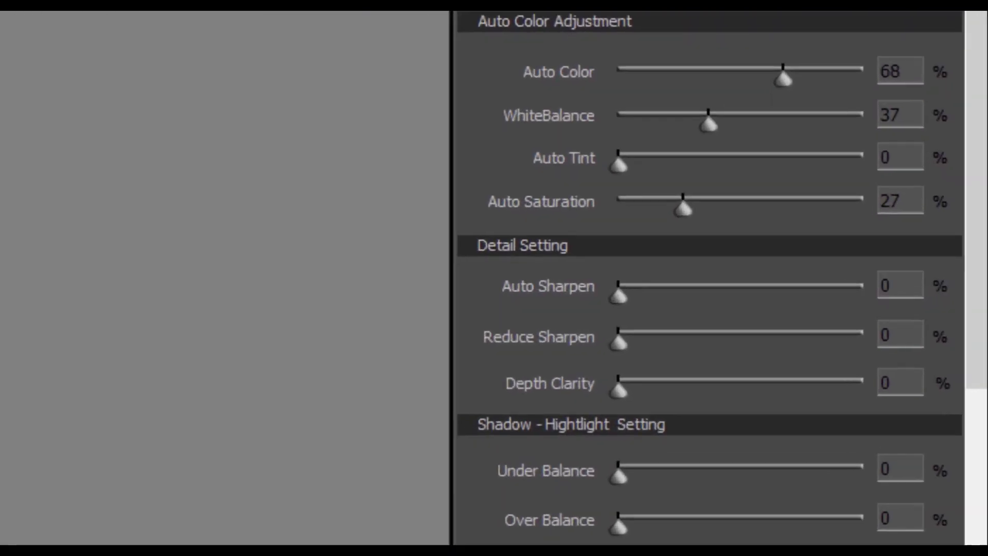
{"action": "left_click", "coordinate": [807, 448]}
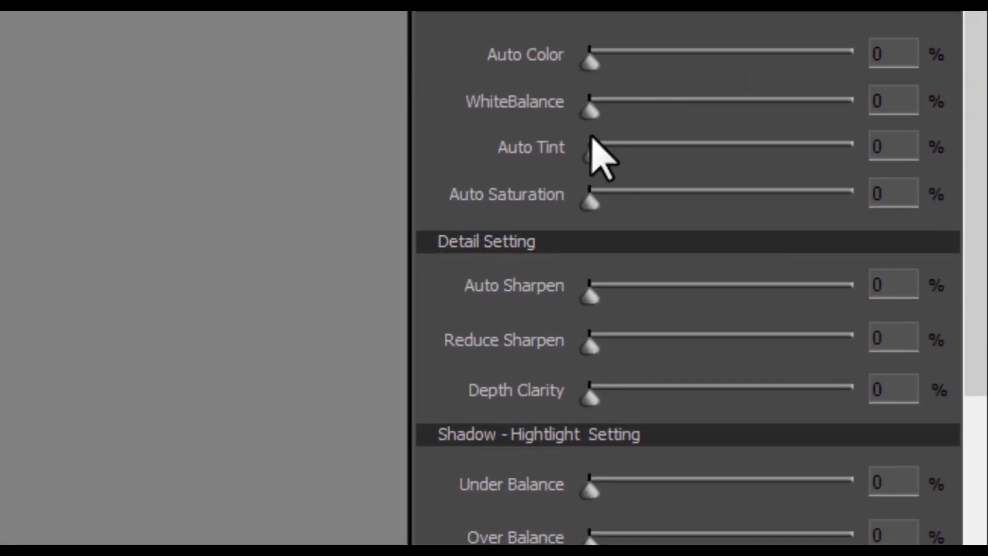
{"action": "left_click_drag", "start_coordinate": [590, 142], "coordinate": [593, 142]}
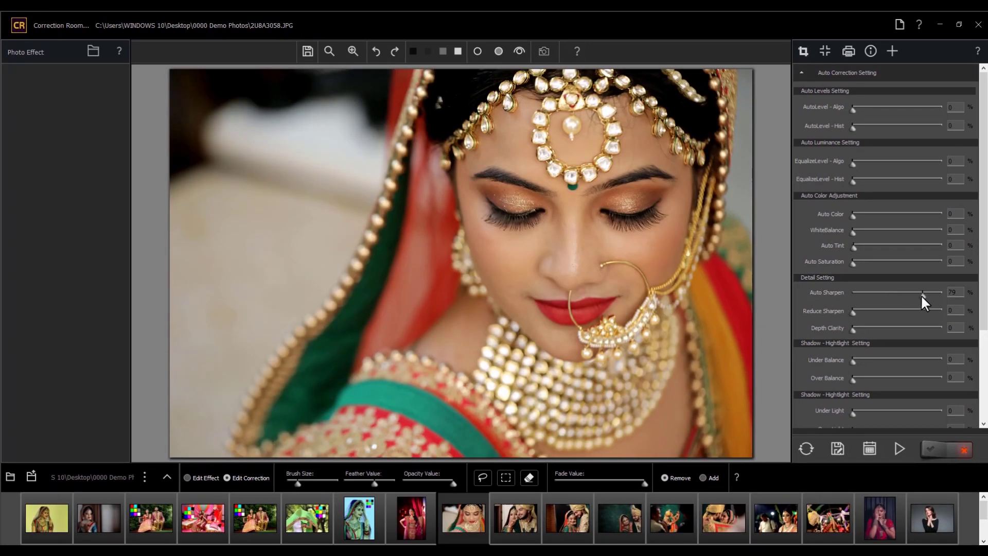
{"action": "left_click_drag", "start_coordinate": [922, 295], "coordinate": [954, 299]}
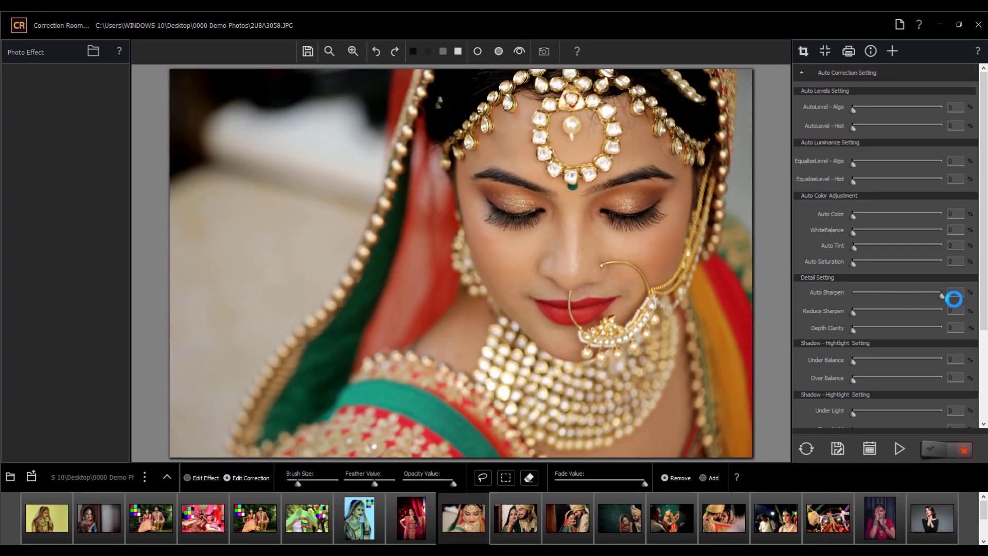
{"action": "left_click", "coordinate": [519, 51]}
{"action": "left_click", "coordinate": [499, 51]}
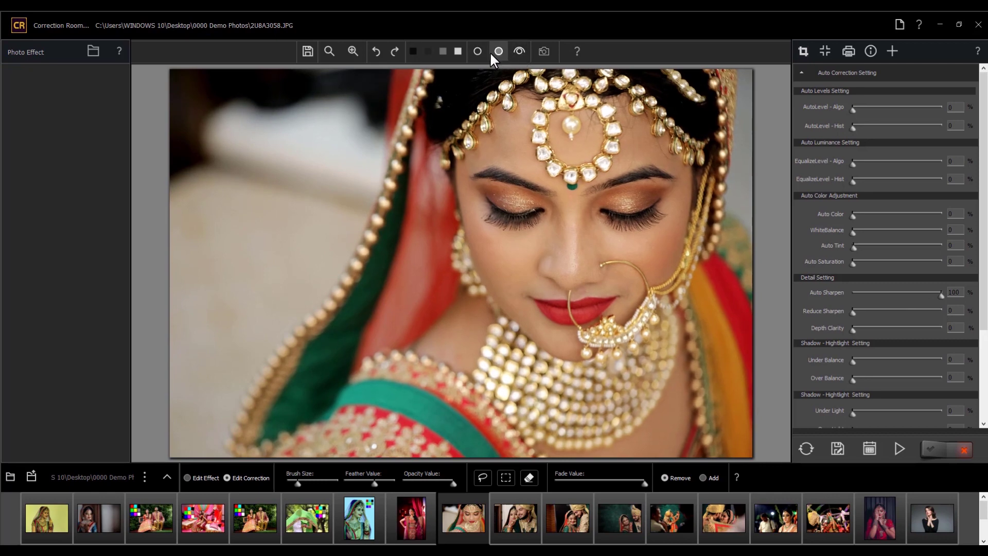
{"action": "scroll", "coordinate": [497, 279], "scroll_direction": "up", "scroll_amount": 1}
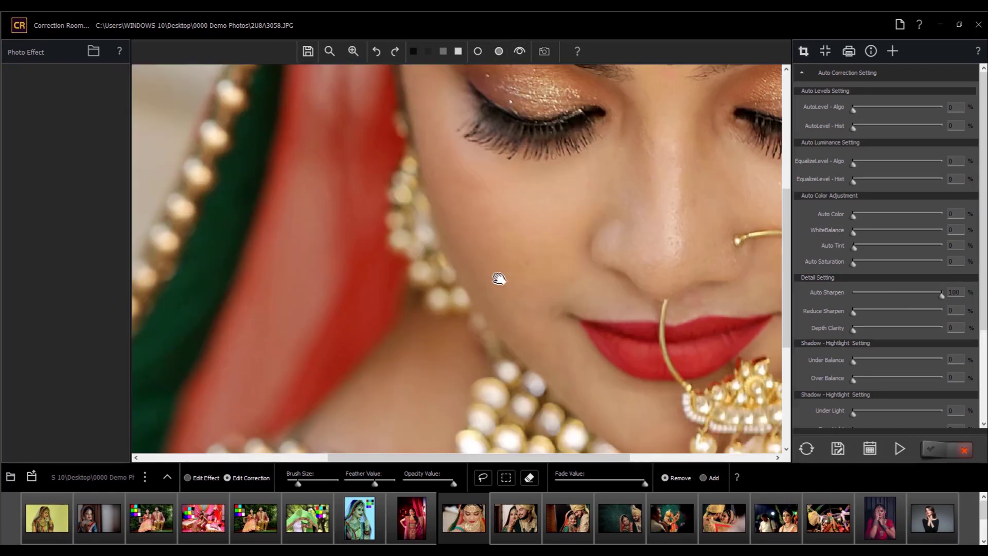
{"action": "scroll", "coordinate": [500, 278], "scroll_direction": "up", "scroll_amount": 1}
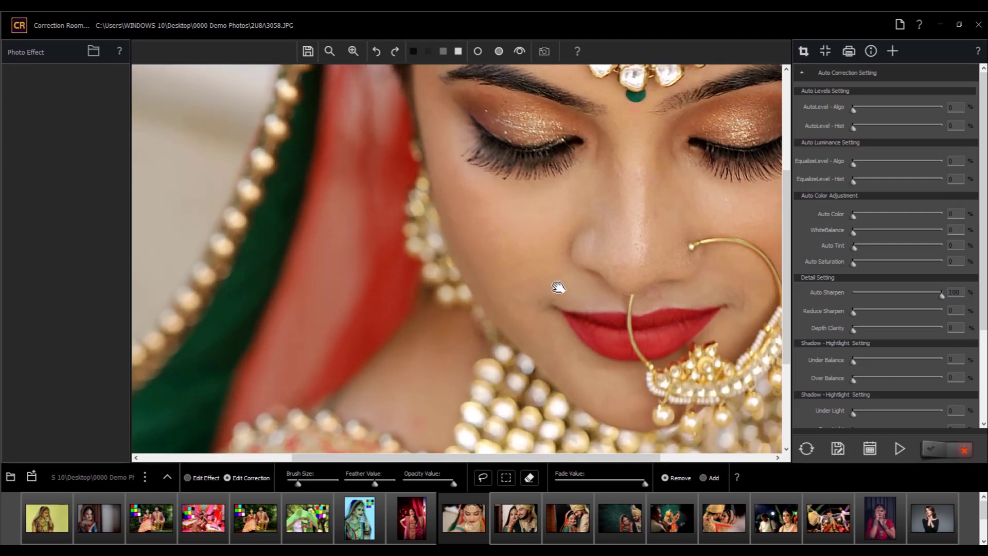
{"action": "left_click_drag", "start_coordinate": [786, 260], "coordinate": [780, 174]}
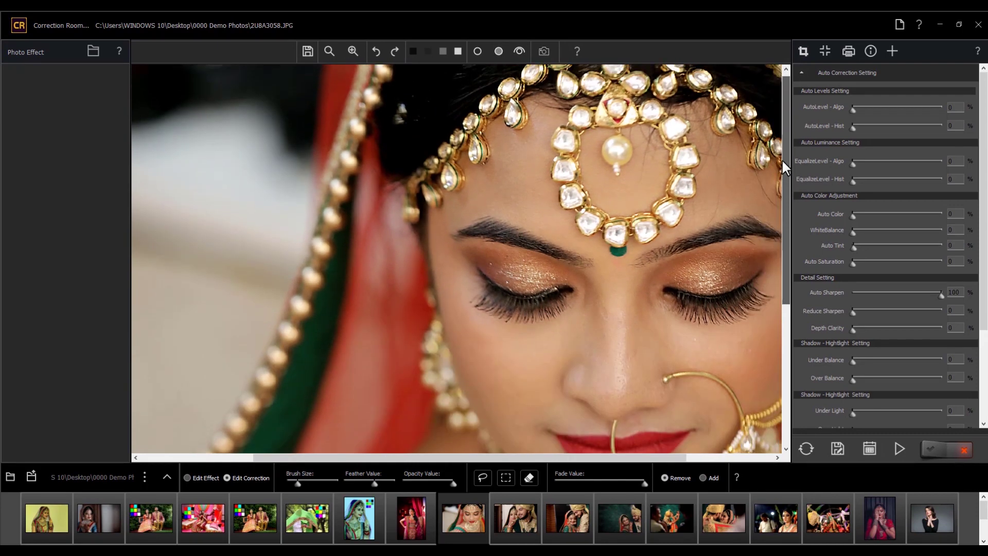
{"action": "left_click_drag", "start_coordinate": [782, 165], "coordinate": [785, 143]}
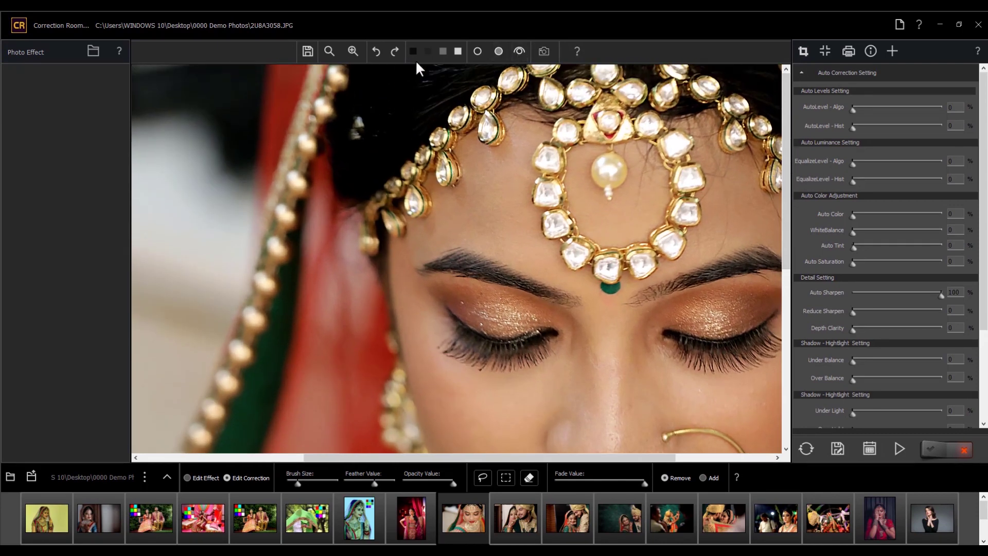
{"action": "left_click", "coordinate": [523, 51]}
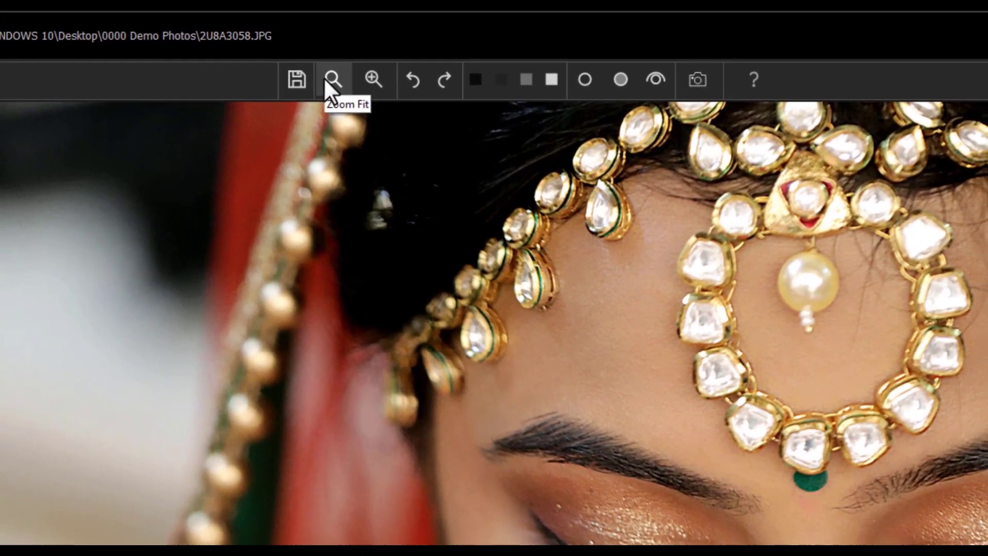
{"action": "left_click", "coordinate": [324, 51]}
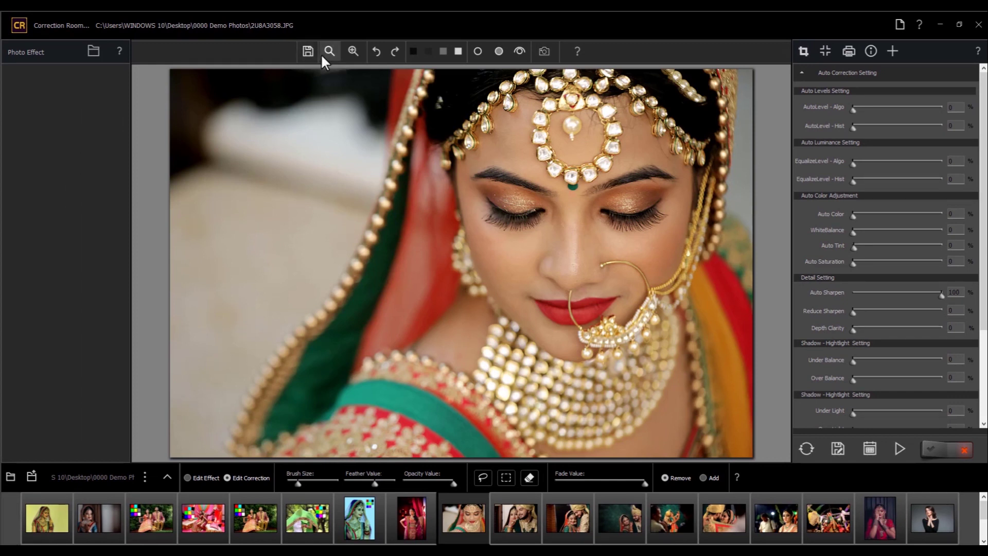
{"action": "left_click", "coordinate": [353, 53]}
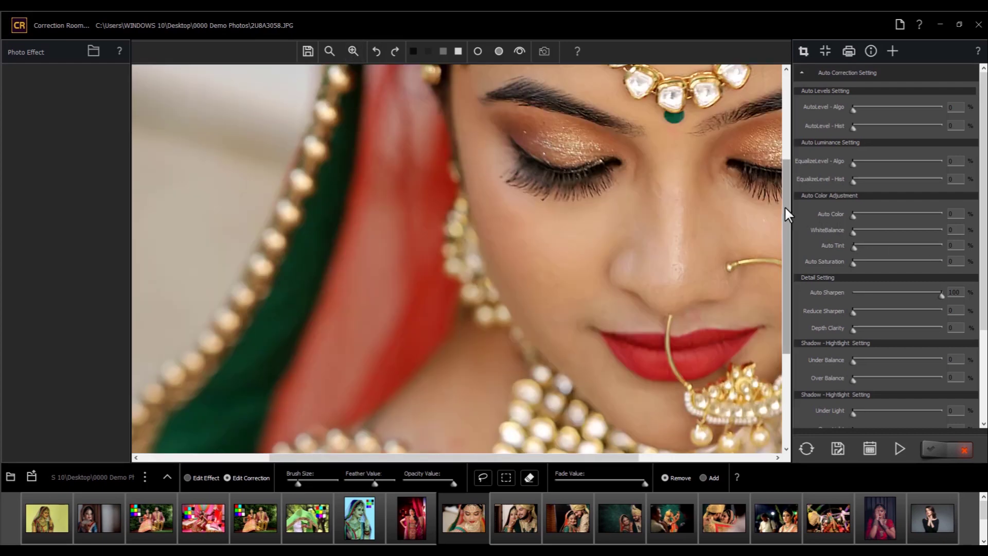
{"action": "left_click_drag", "start_coordinate": [784, 205], "coordinate": [782, 99]}
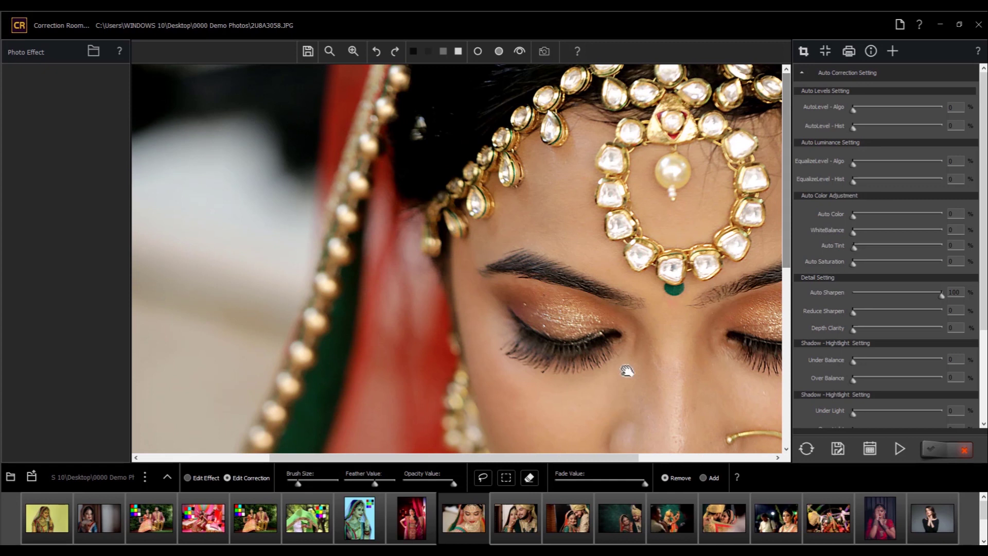
{"action": "left_click_drag", "start_coordinate": [624, 457], "coordinate": [688, 466]}
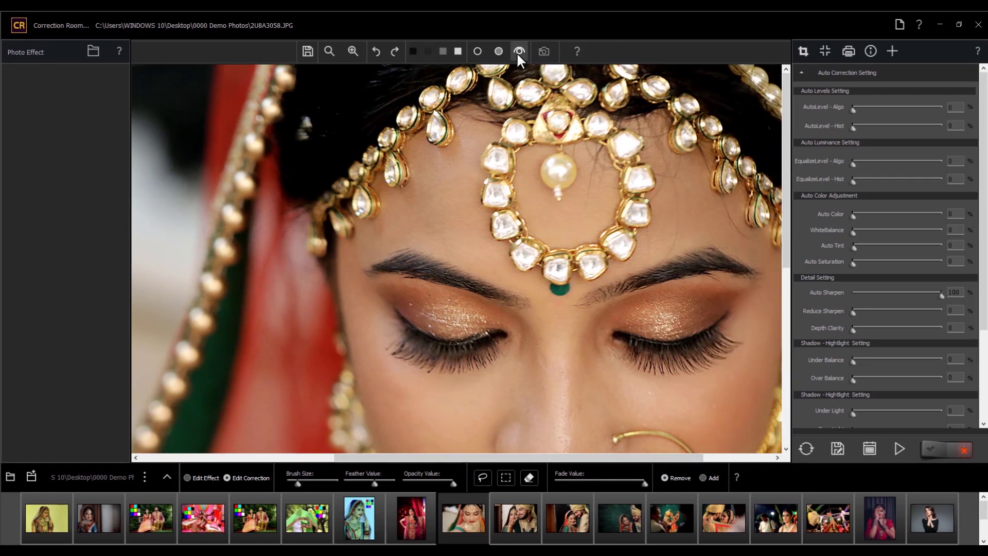
{"action": "left_click", "coordinate": [329, 51]}
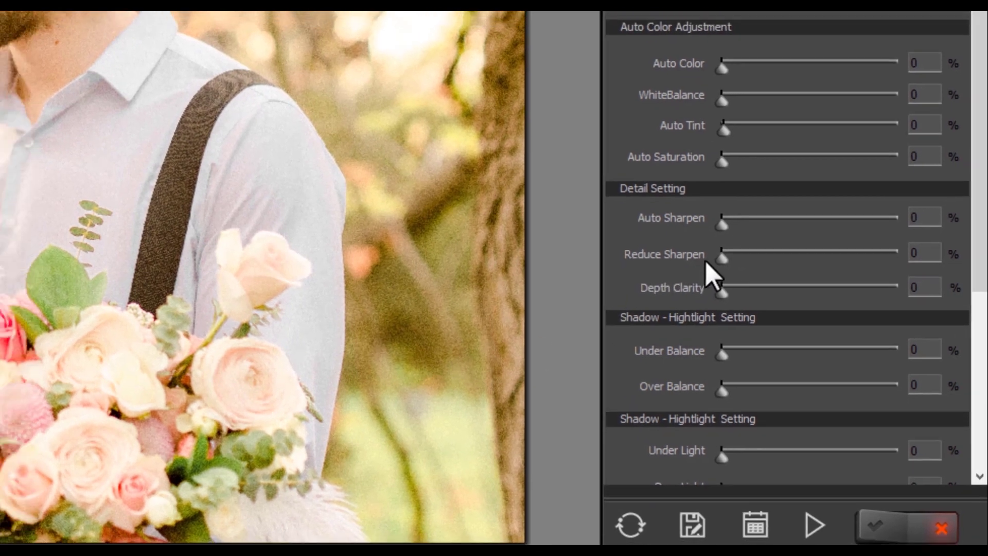
Raise Reduce Sharpen to 100 on the bouquet bride-and-groom photo.
{"action": "left_click", "coordinate": [867, 314]}
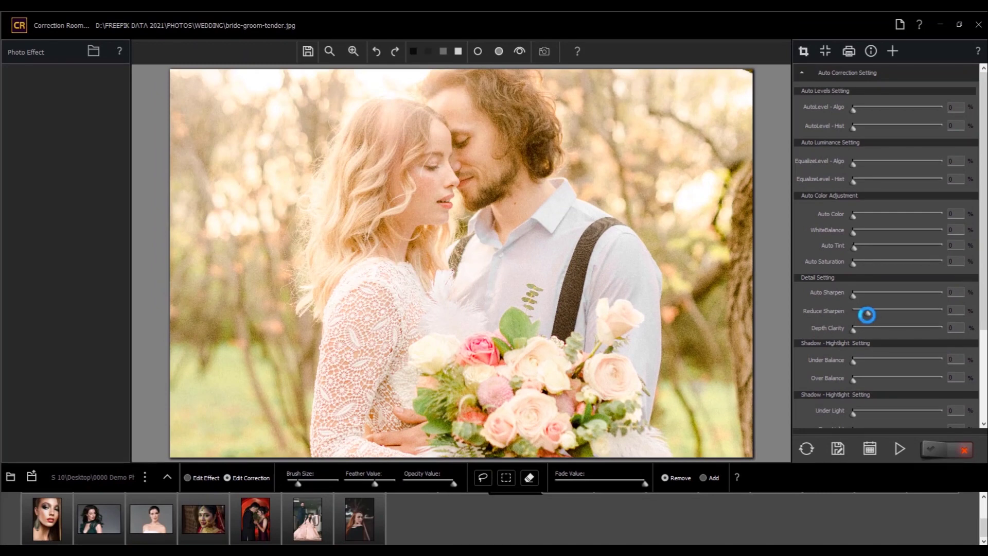
{"action": "left_click_drag", "start_coordinate": [868, 314], "coordinate": [868, 315]}
{"action": "left_click", "coordinate": [944, 314]}
Reset Reduce Sharpen to zero, set Depth Clarity to 53, and zoom onto the couple's hands.
{"action": "left_click", "coordinate": [806, 448]}
{"action": "left_click_drag", "start_coordinate": [930, 330], "coordinate": [856, 332]}
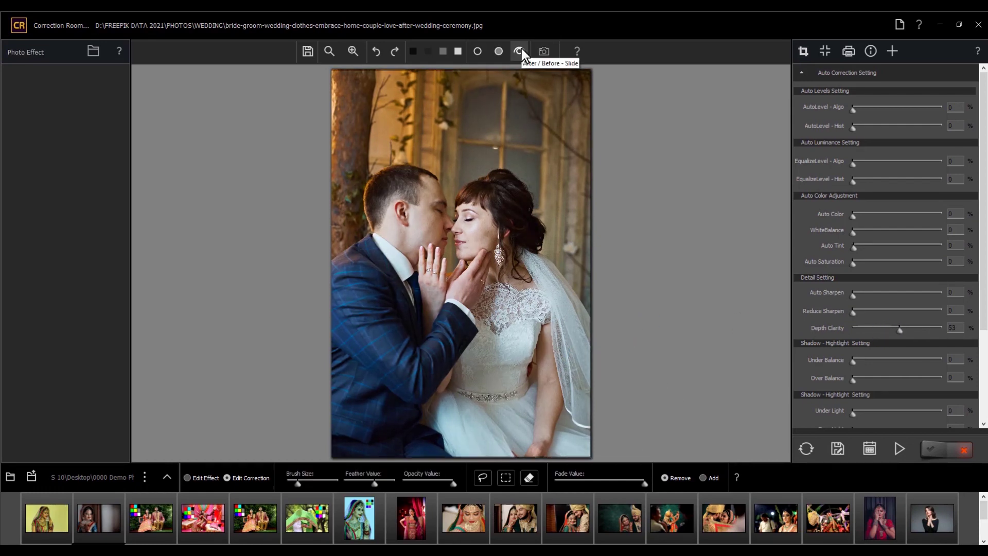
{"action": "left_click", "coordinate": [353, 51]}
{"action": "left_click_drag", "start_coordinate": [407, 120], "coordinate": [789, 286]}
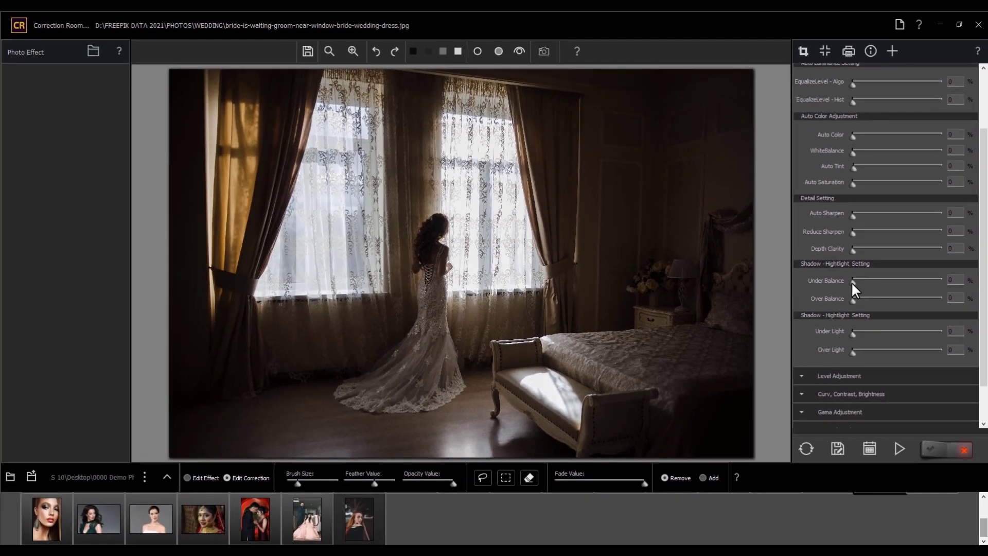
Raise Under Balance to about 87 on the window-bride photo and compare before/after.
{"action": "left_click_drag", "start_coordinate": [853, 282], "coordinate": [918, 284]}
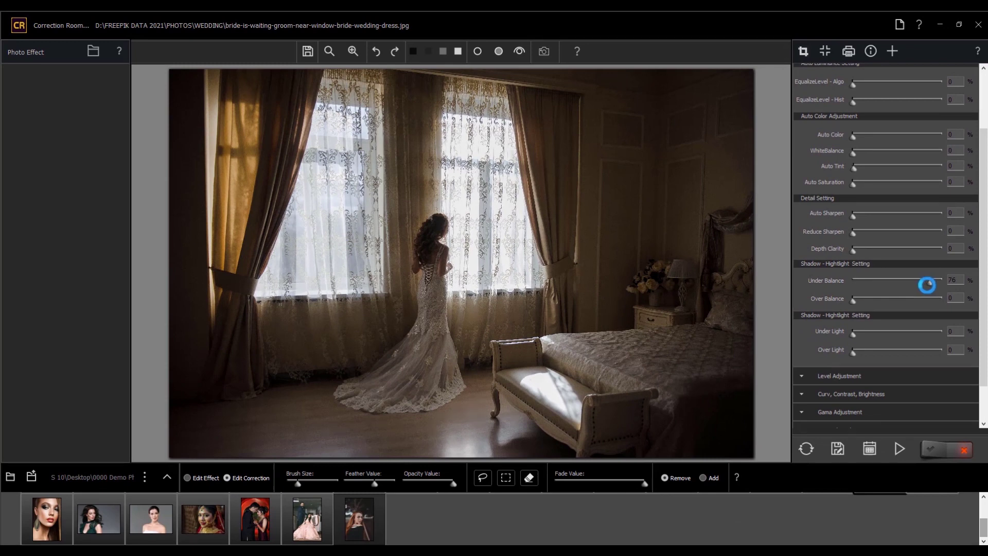
{"action": "left_click", "coordinate": [518, 51]}
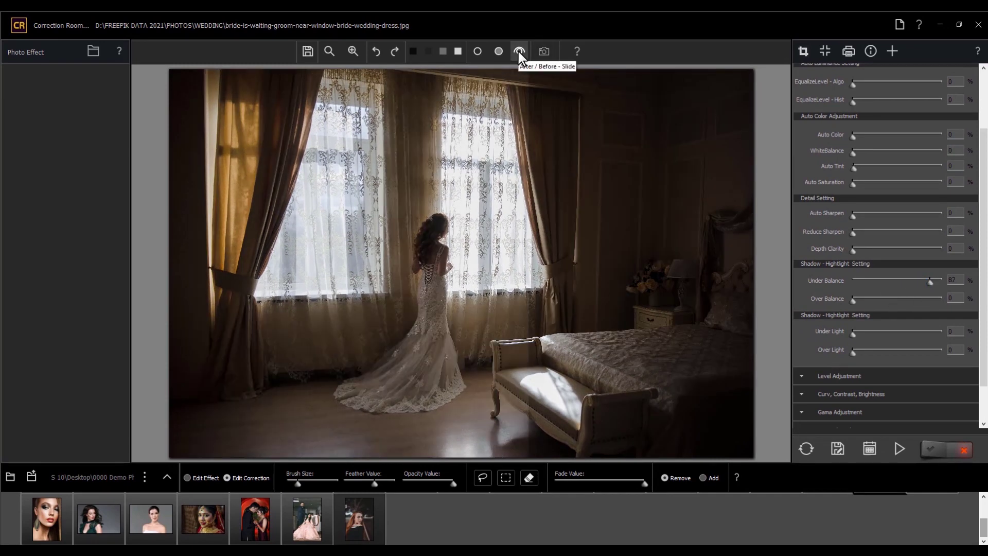
{"action": "left_click", "coordinate": [518, 52]}
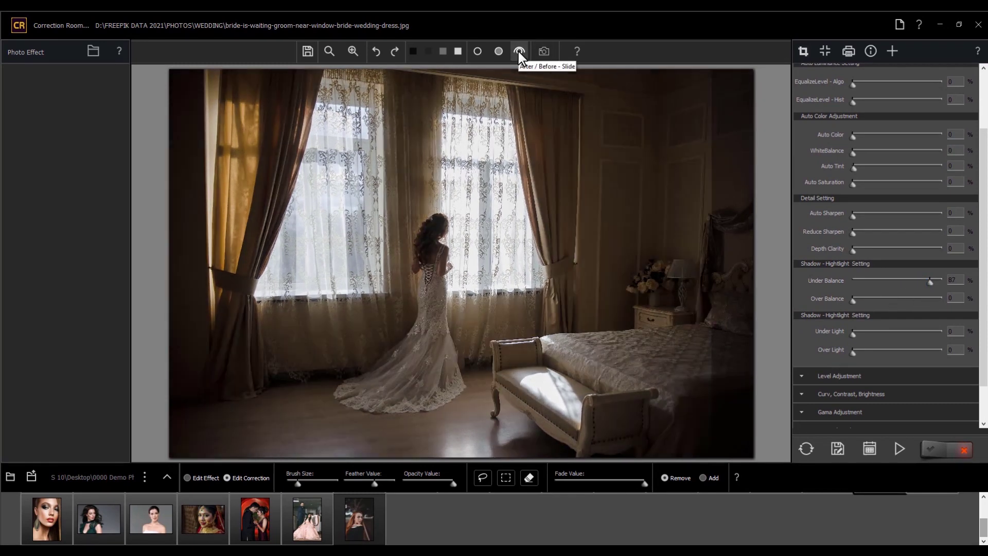
{"action": "left_click", "coordinate": [518, 52]}
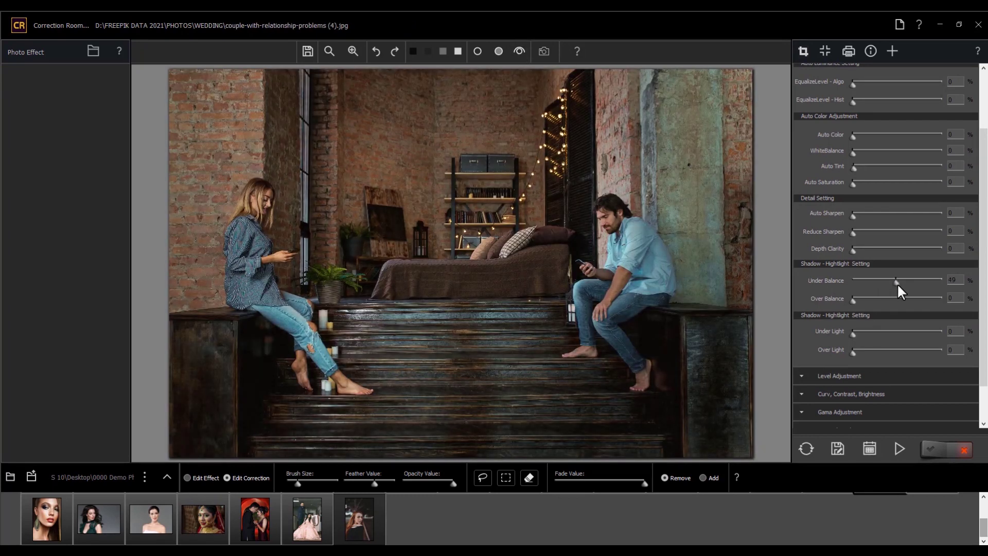
Push Under Balance to 100 on the couple photo, compare, zoom in, then fit to view.
{"action": "left_click_drag", "start_coordinate": [897, 282], "coordinate": [942, 284]}
{"action": "left_click", "coordinate": [519, 52]}
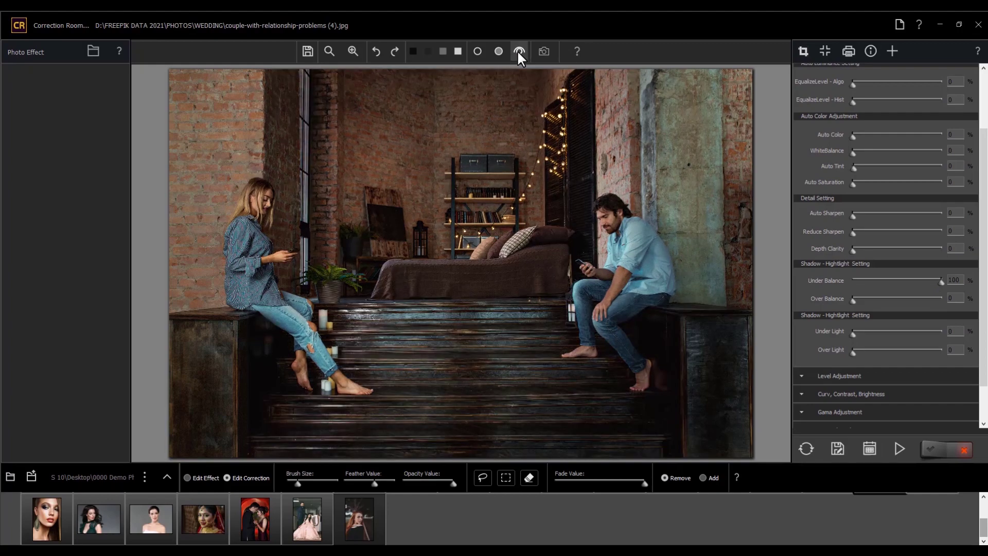
{"action": "left_click", "coordinate": [353, 51]}
{"action": "scroll", "coordinate": [471, 156], "scroll_direction": "down", "scroll_amount": 3}
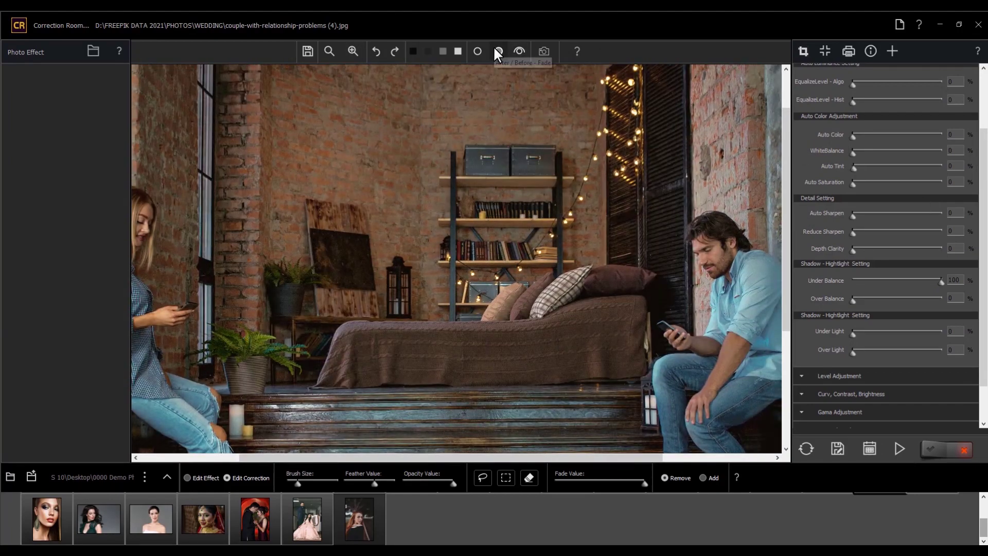
{"action": "left_click", "coordinate": [497, 53]}
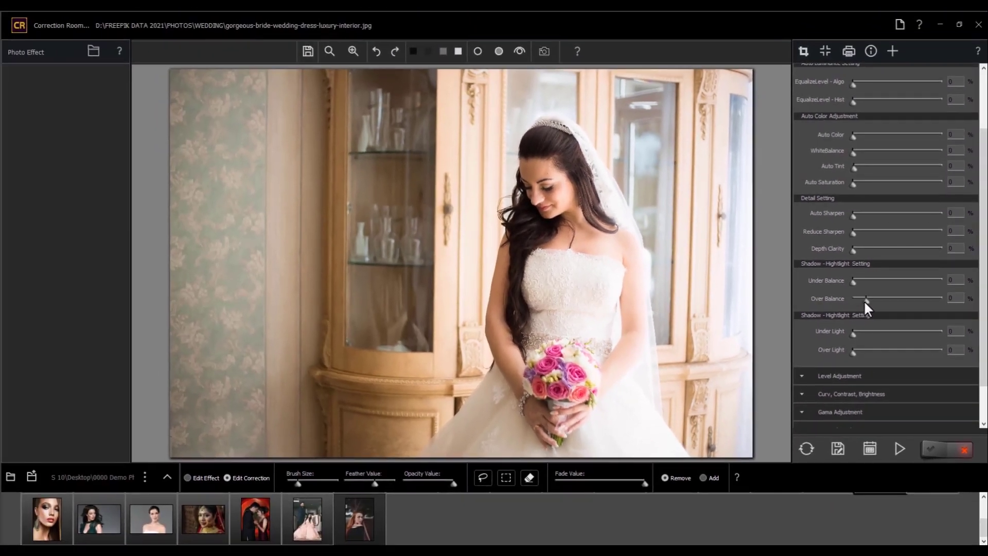
Raise Over Balance to about 94 on the pink-roses bride photo and compare before/after.
{"action": "left_click_drag", "start_coordinate": [853, 300], "coordinate": [877, 300]}
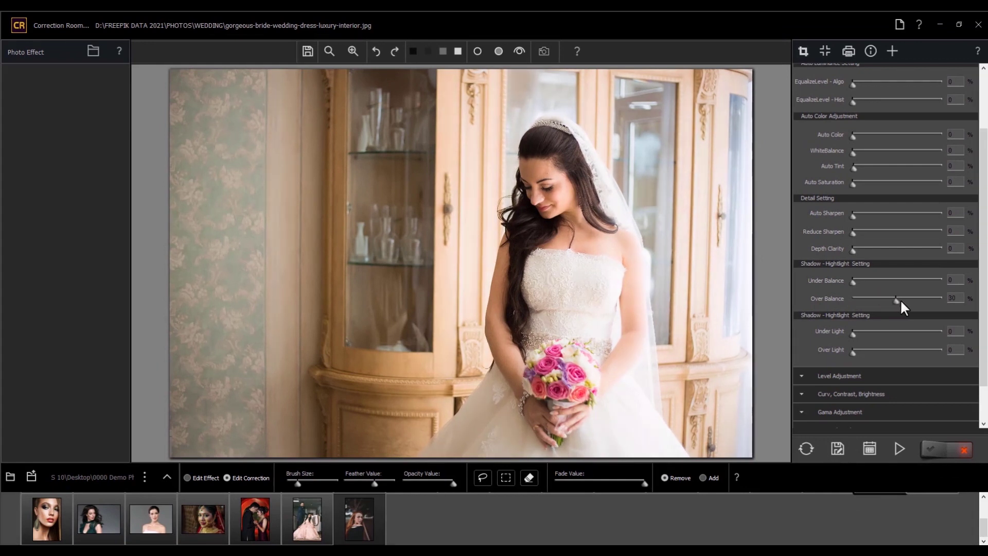
{"action": "left_click_drag", "start_coordinate": [912, 301], "coordinate": [936, 299]}
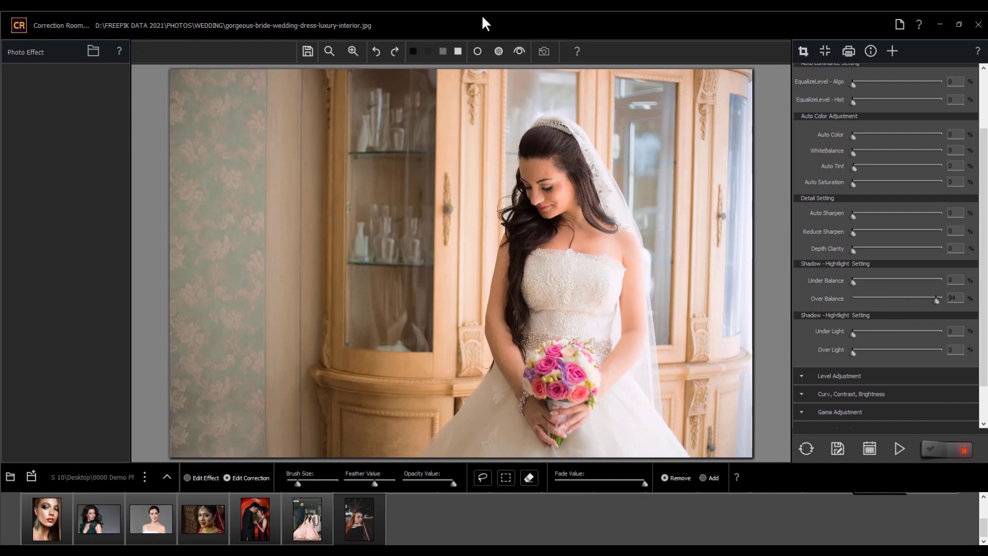
{"action": "left_click", "coordinate": [522, 51]}
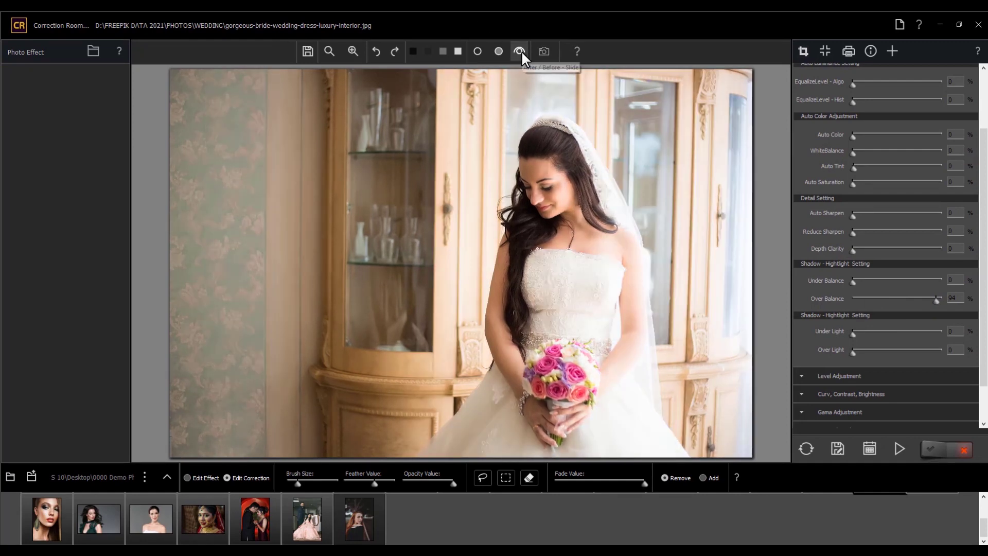
{"action": "left_click", "coordinate": [522, 51]}
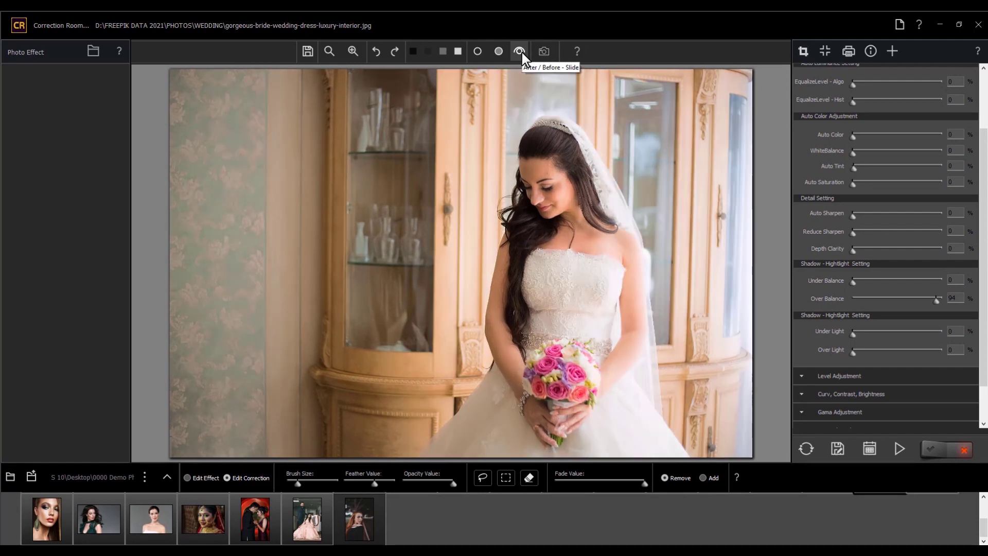
{"action": "left_click", "coordinate": [521, 52]}
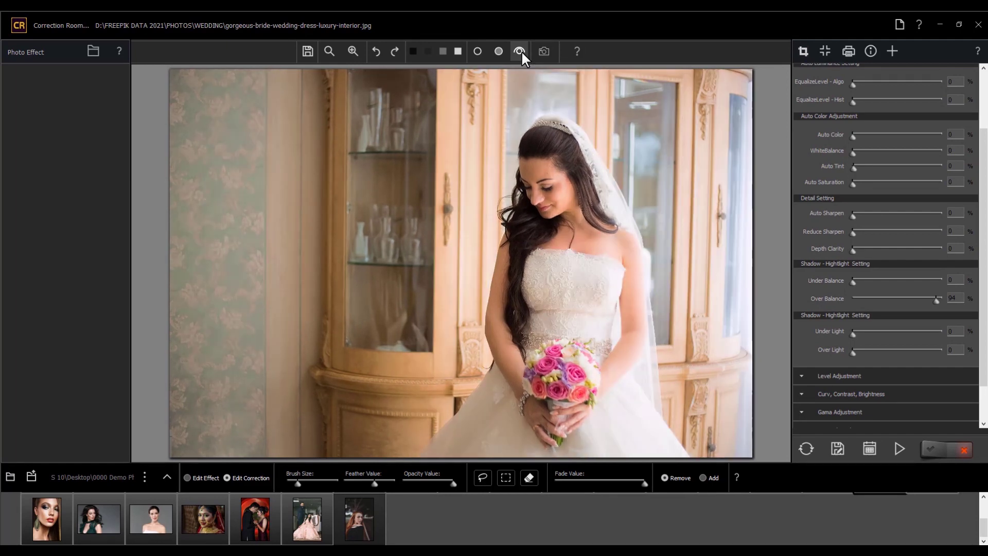
{"action": "left_click", "coordinate": [521, 50]}
{"action": "left_click", "coordinate": [524, 54]}
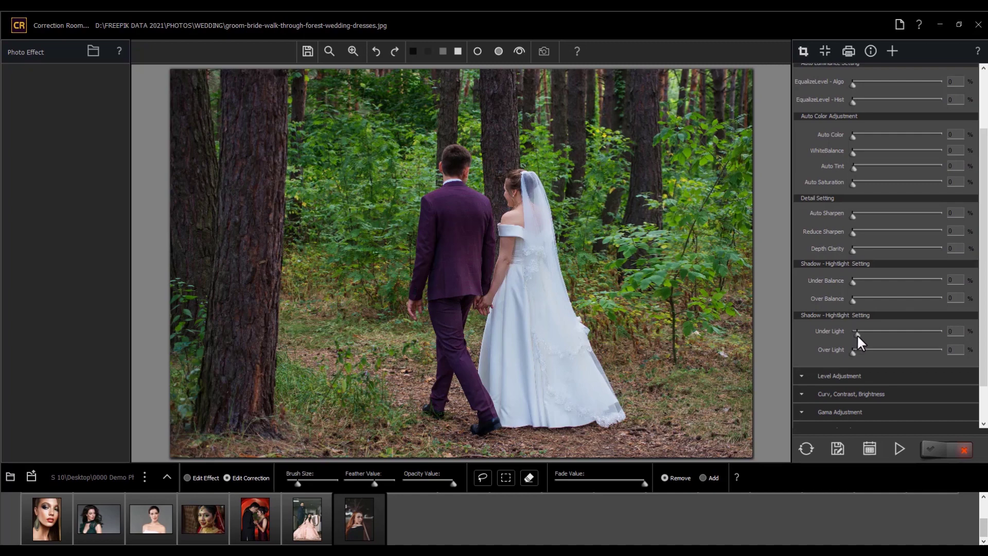
Raise Under Light to 100 on the forest-walk couple photo and compare with the original.
{"action": "left_click", "coordinate": [855, 336]}
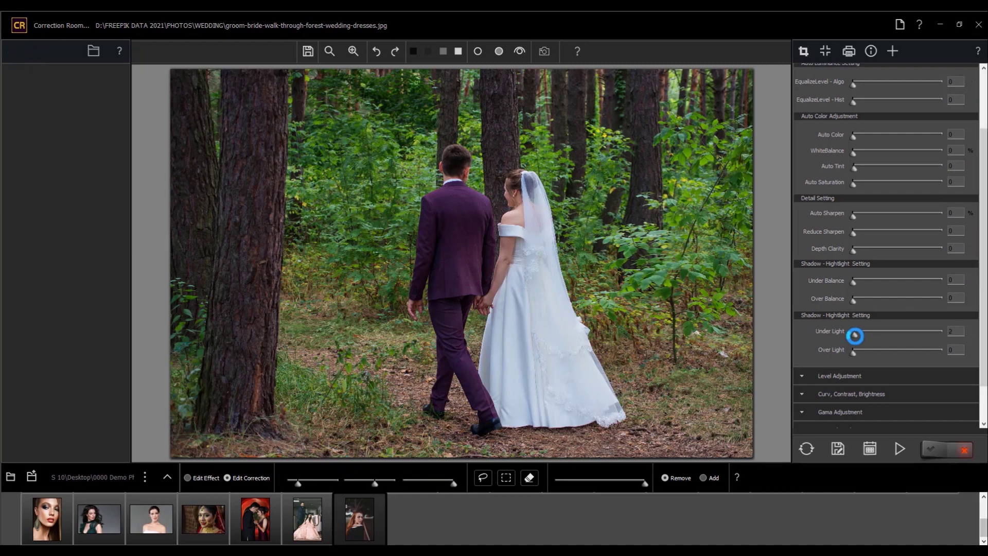
{"action": "left_click_drag", "start_coordinate": [854, 336], "coordinate": [898, 334]}
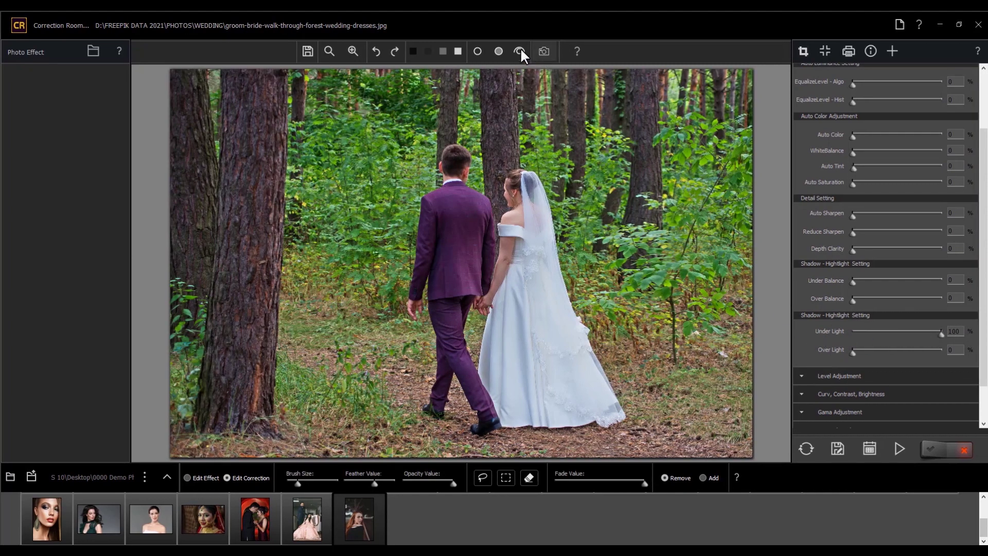
{"action": "left_click", "coordinate": [520, 49]}
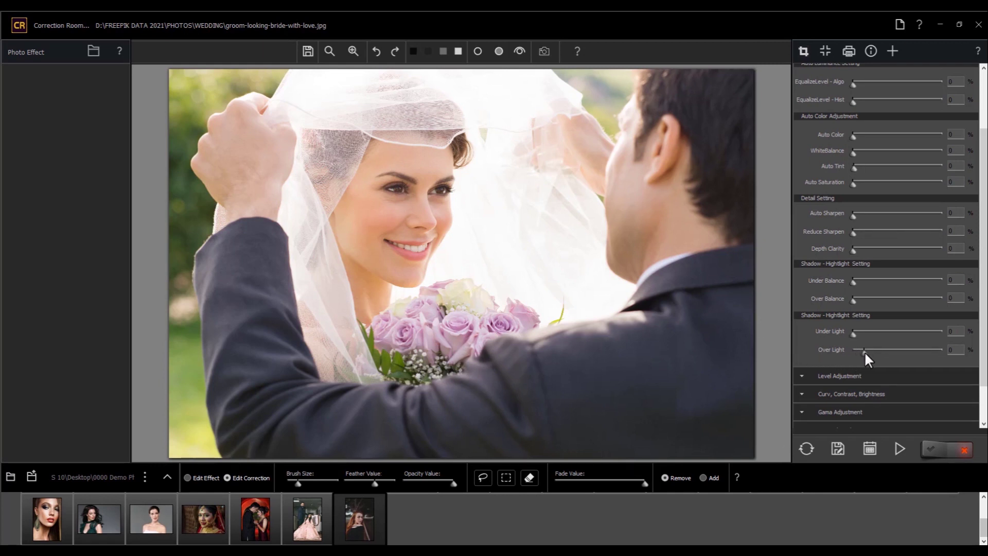
Push Over Light to 100 on the groom-by-the-window photo and compare before/after.
{"action": "left_click", "coordinate": [941, 354]}
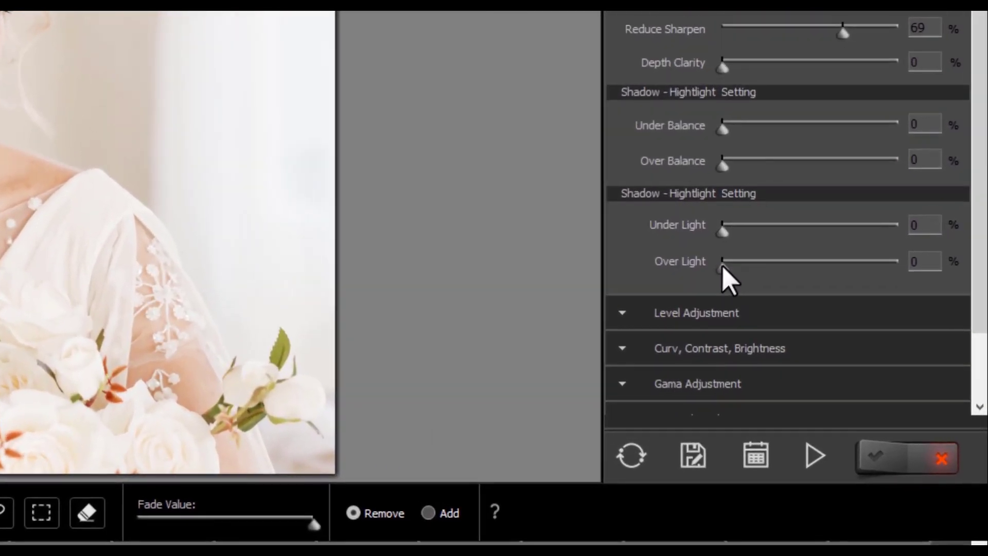
{"action": "left_click_drag", "start_coordinate": [854, 353], "coordinate": [917, 356]}
{"action": "left_click_drag", "start_coordinate": [850, 275], "coordinate": [911, 280]}
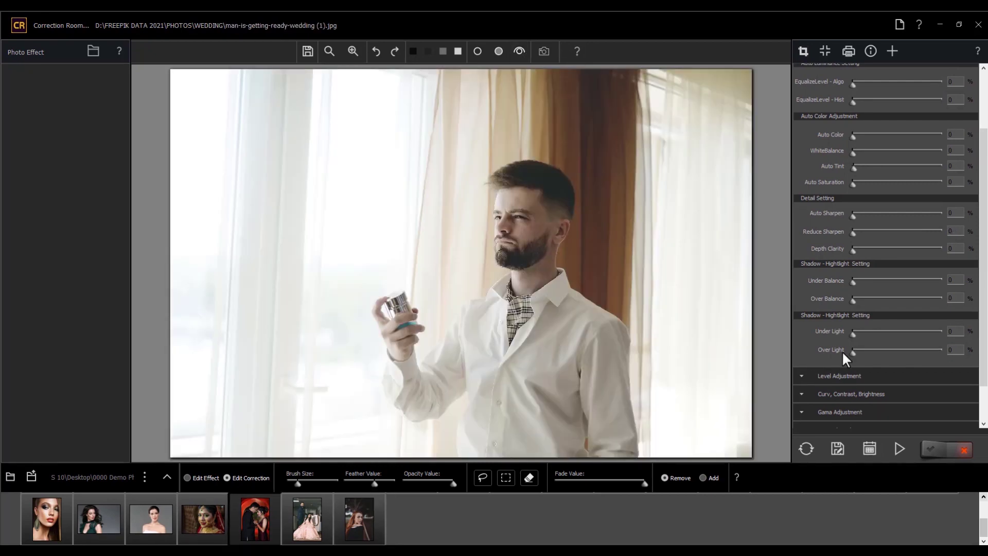
{"action": "left_click", "coordinate": [520, 50]}
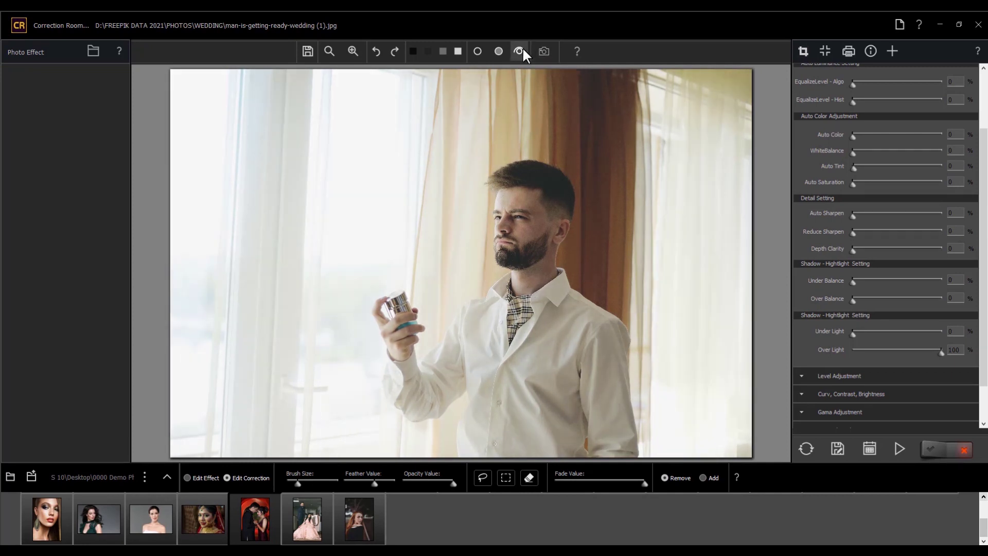
{"action": "left_click", "coordinate": [520, 50]}
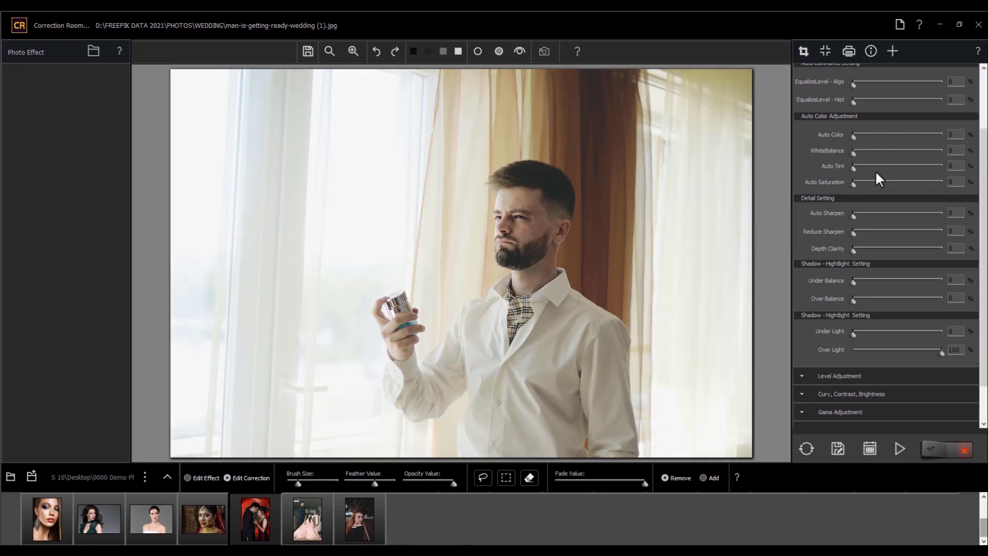
{"action": "scroll", "coordinate": [908, 196], "scroll_direction": "up", "scroll_amount": 3}
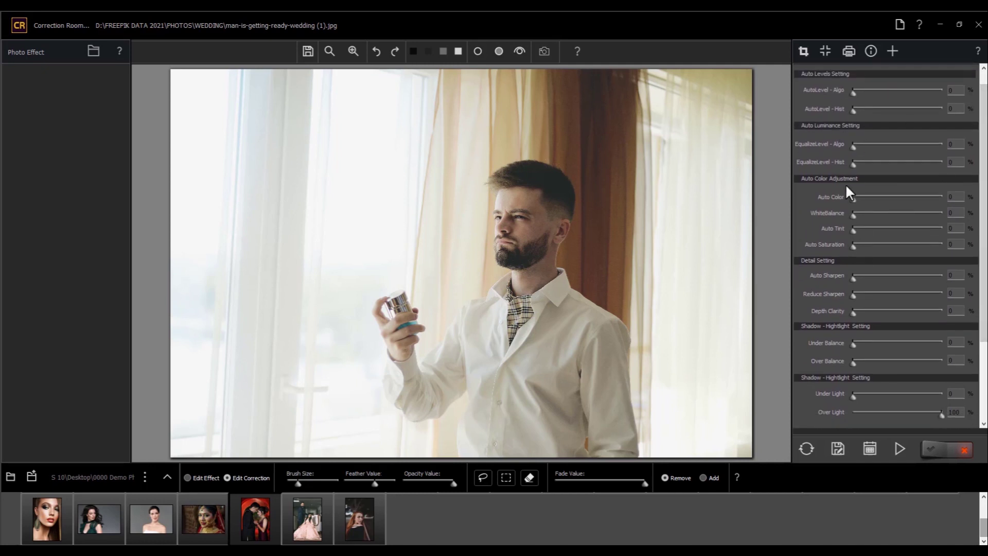
Switch from Auto Correction to Level Adjustment and adjust the groom photo's levels.
{"action": "scroll", "coordinate": [875, 154], "scroll_direction": "up", "scroll_amount": 1}
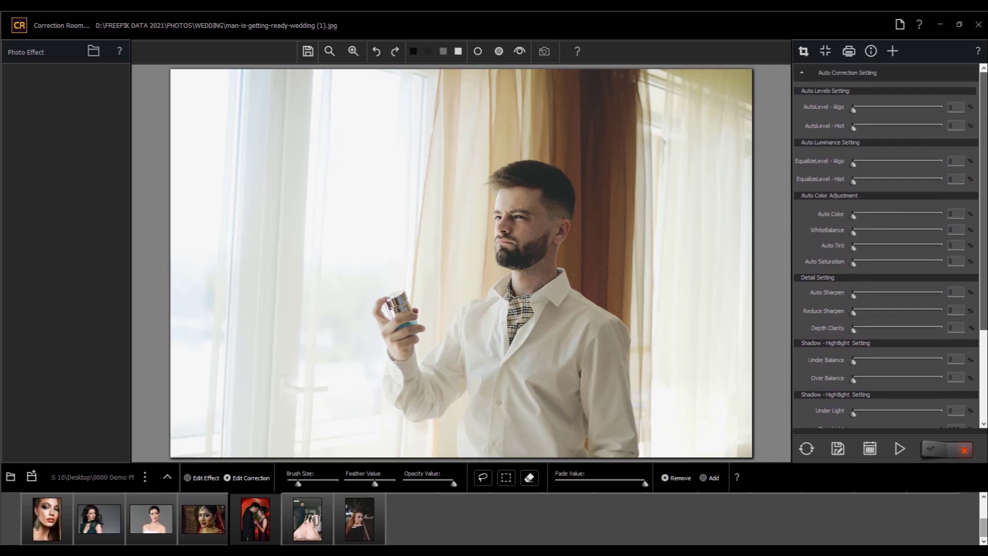
{"action": "left_click", "coordinate": [806, 70]}
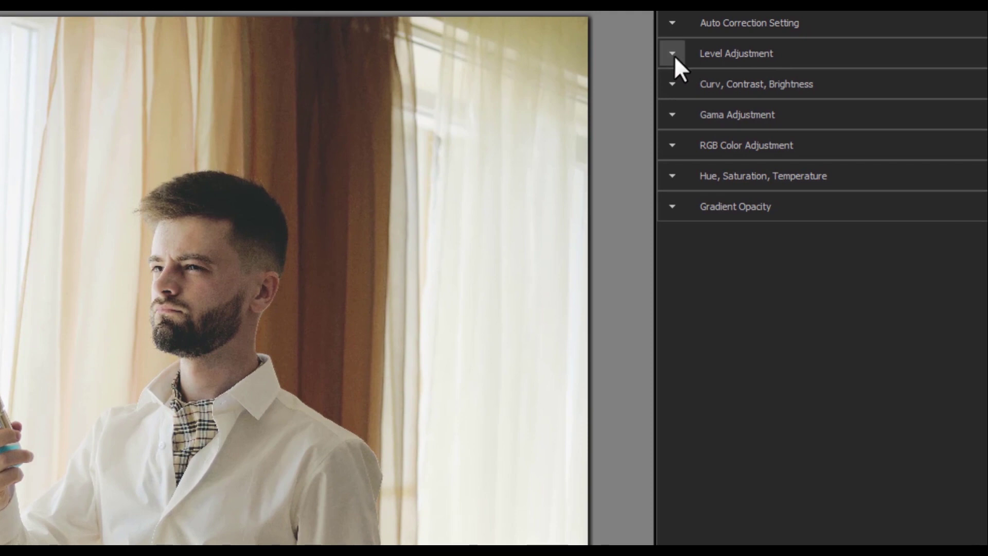
{"action": "left_click", "coordinate": [672, 54]}
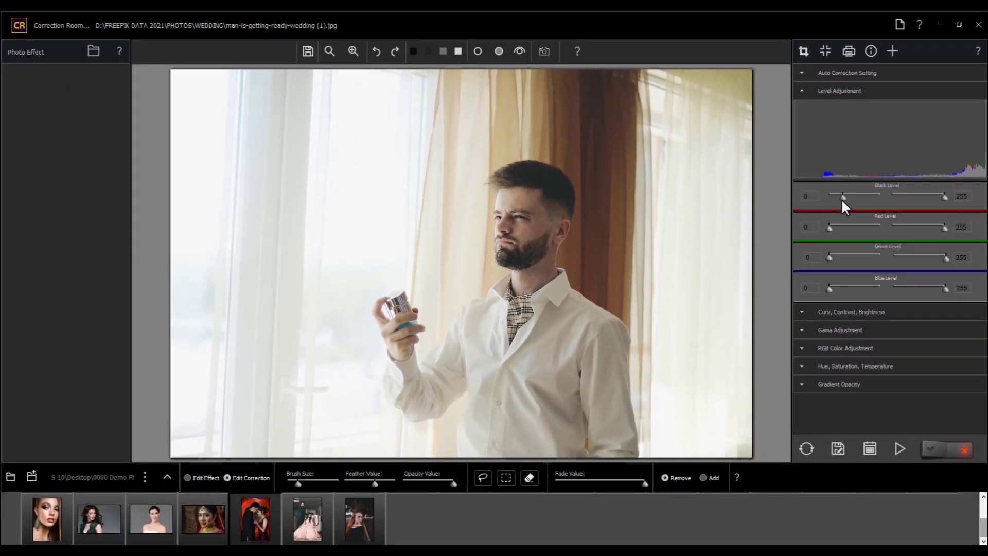
{"action": "scroll", "coordinate": [842, 197], "scroll_direction": "down", "scroll_amount": 5}
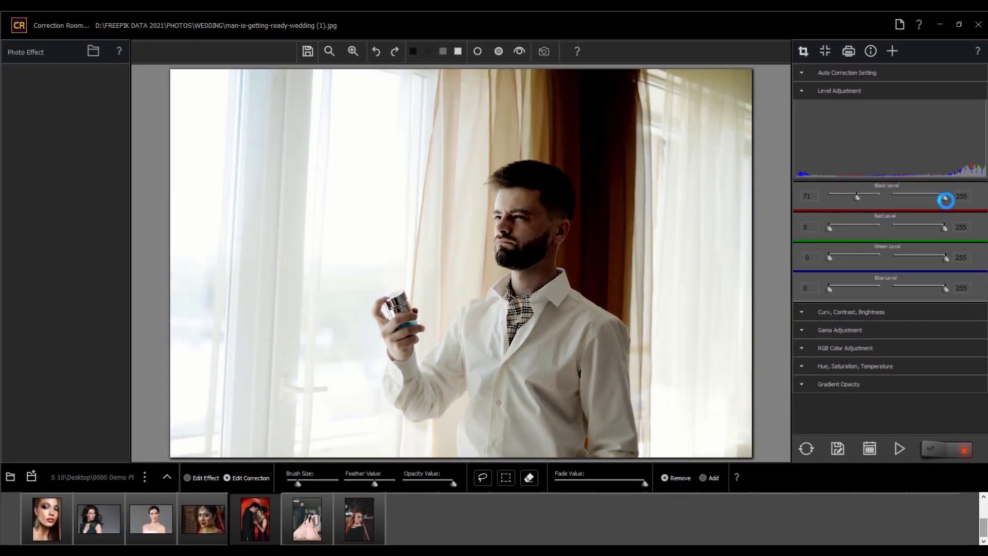
{"action": "left_click_drag", "start_coordinate": [943, 199], "coordinate": [928, 200]}
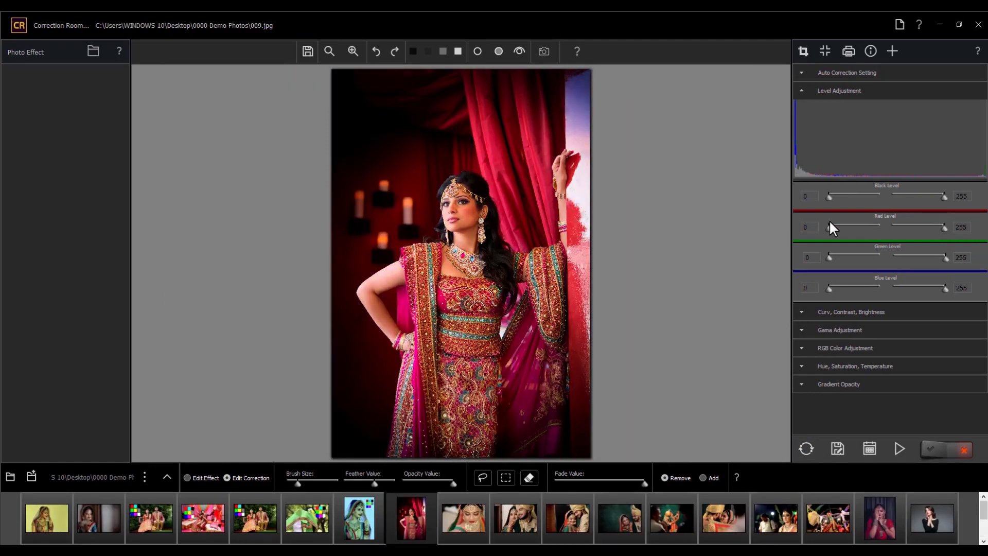
Set the bride-in-red photo's Red Level to 127–209 and compare with the original.
{"action": "left_click_drag", "start_coordinate": [829, 227], "coordinate": [878, 228]}
{"action": "left_click", "coordinate": [520, 52]}
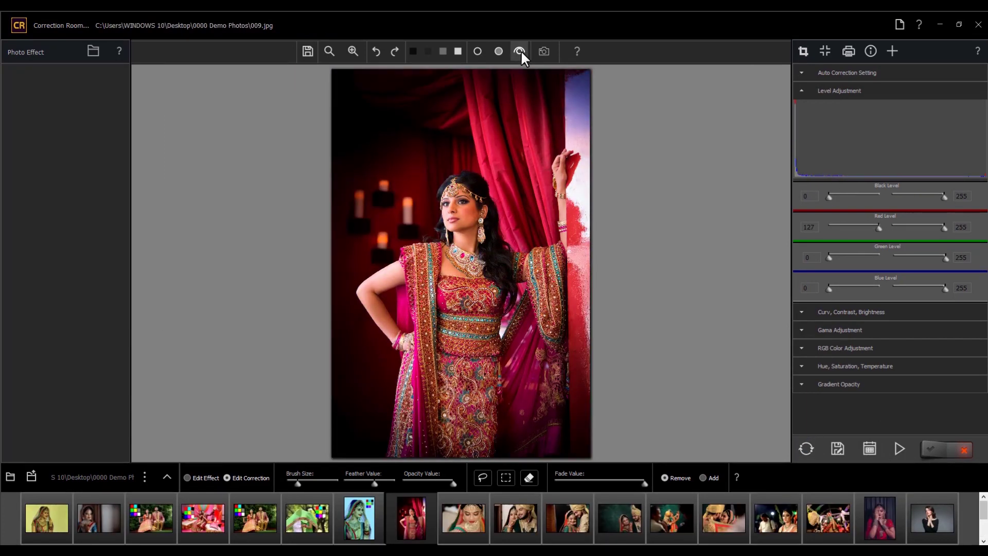
{"action": "left_click_drag", "start_coordinate": [944, 227], "coordinate": [925, 227]}
{"action": "left_click", "coordinate": [518, 54]}
Pull the Red channel curve down below the baseline on the bride-in-red portrait.
{"action": "left_click", "coordinate": [517, 56]}
{"action": "left_click", "coordinate": [801, 91]}
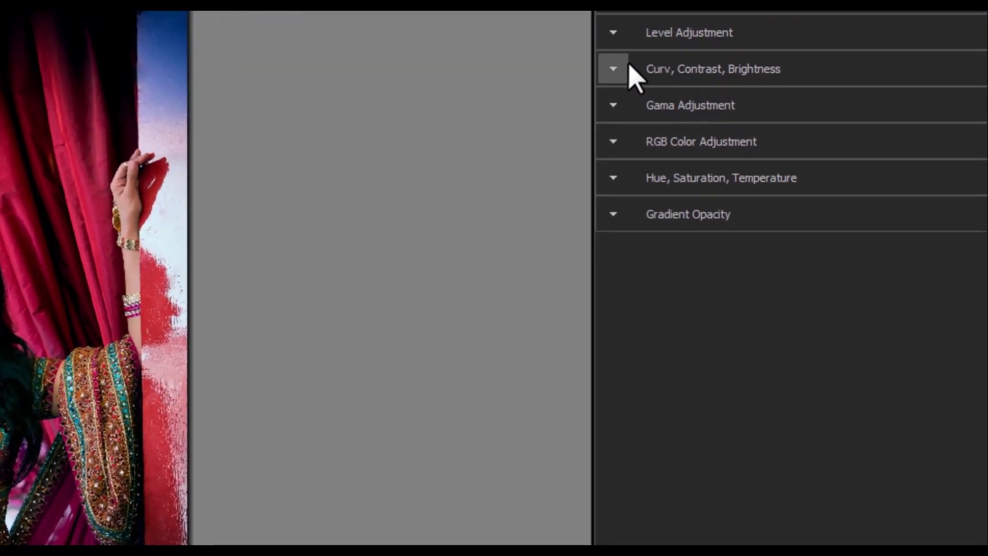
{"action": "left_click", "coordinate": [628, 68]}
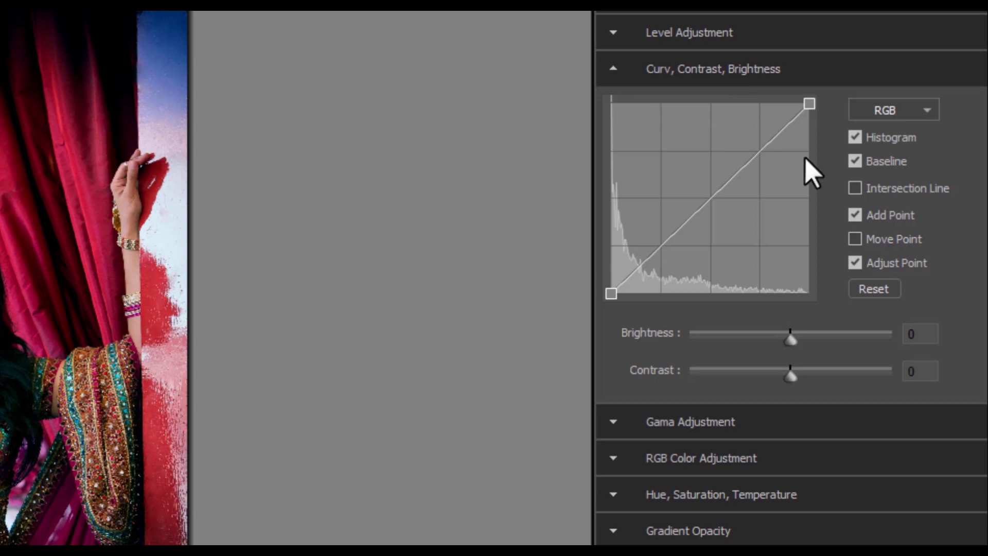
{"action": "left_click", "coordinate": [898, 115]}
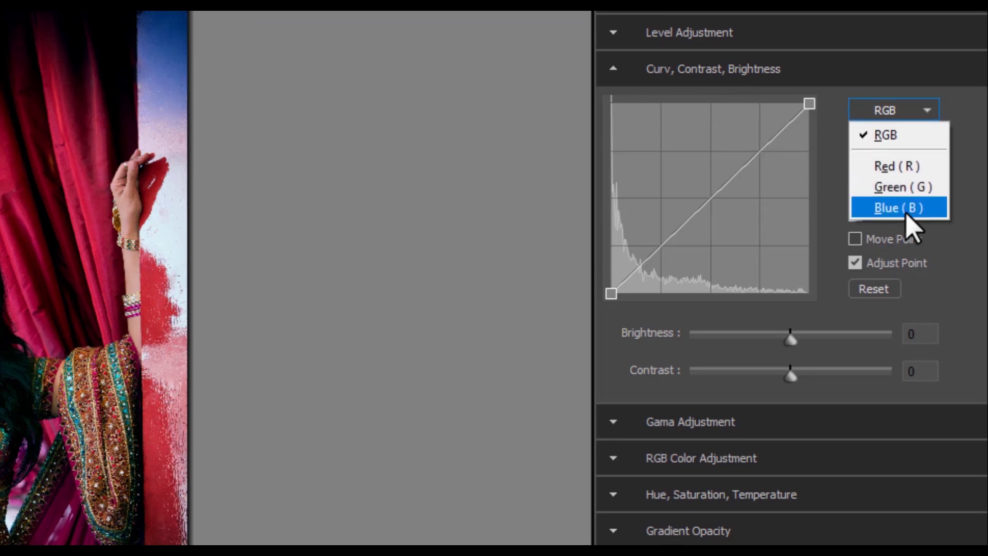
{"action": "left_click", "coordinate": [893, 167]}
{"action": "left_click", "coordinate": [855, 161]}
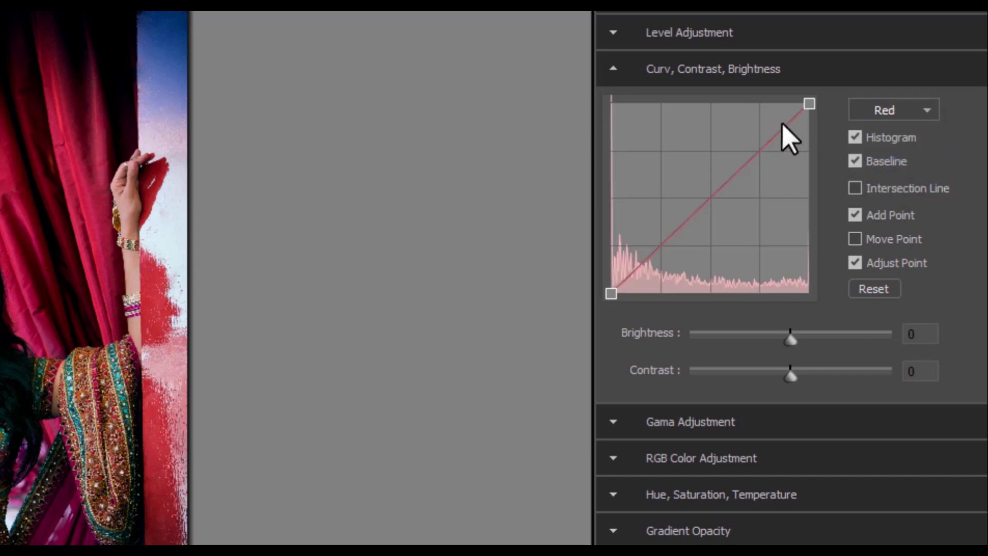
{"action": "left_click_drag", "start_coordinate": [806, 120], "coordinate": [783, 122]}
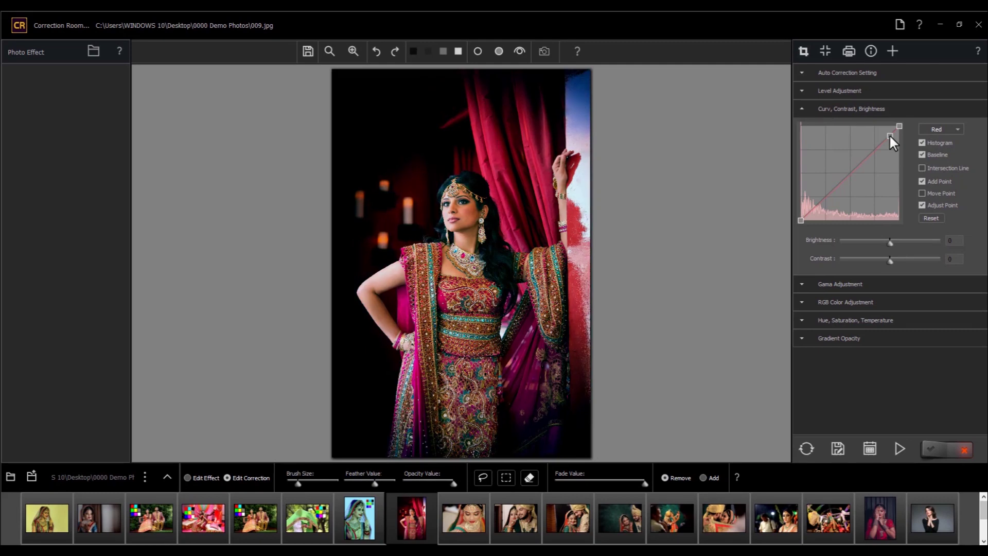
Lift the RGB curve and set brightness 2 and contrast 43, comparing with the original.
{"action": "left_click", "coordinate": [936, 130]}
{"action": "left_click_drag", "start_coordinate": [893, 135], "coordinate": [886, 131]}
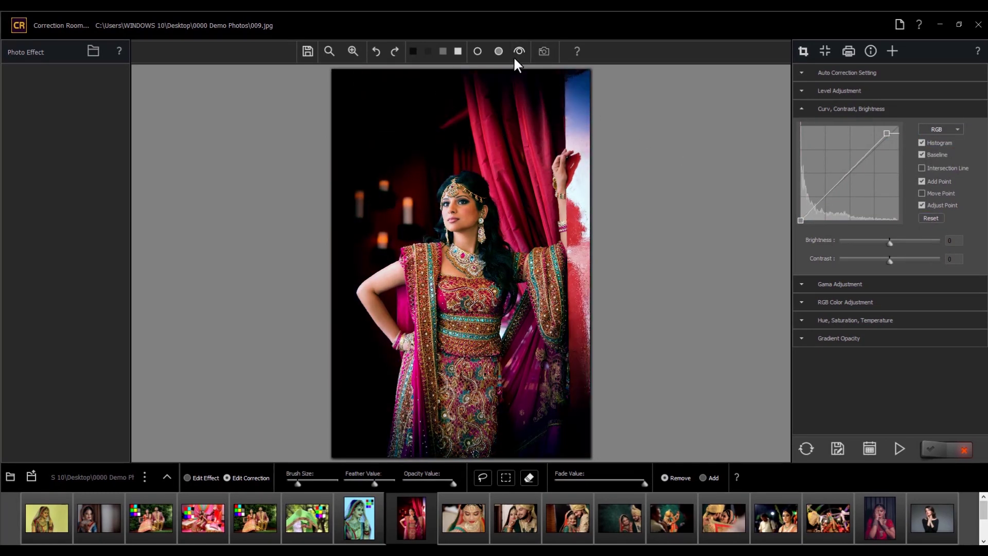
{"action": "left_click_drag", "start_coordinate": [889, 241], "coordinate": [892, 241]}
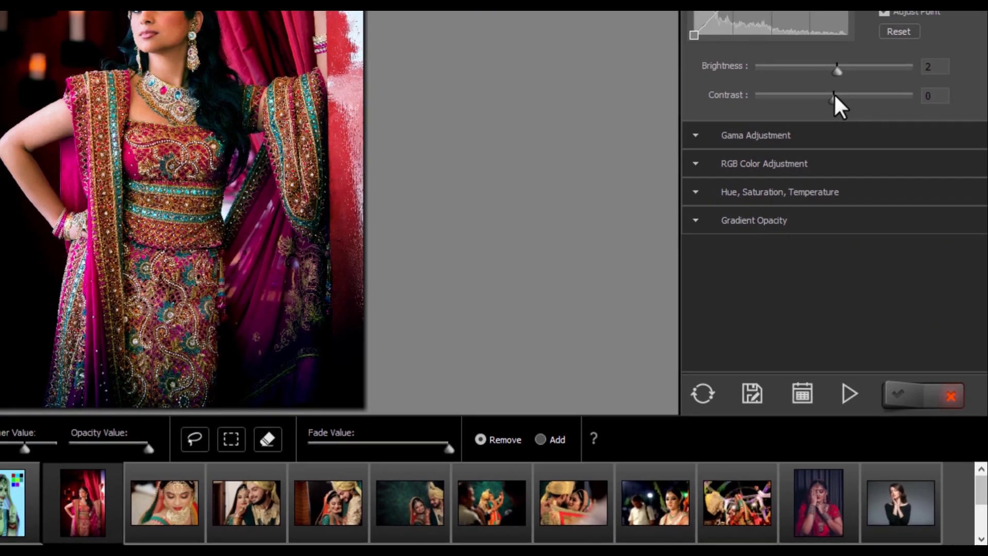
{"action": "left_click_drag", "start_coordinate": [890, 258], "coordinate": [933, 261]}
{"action": "left_click_drag", "start_coordinate": [856, 266], "coordinate": [932, 263]}
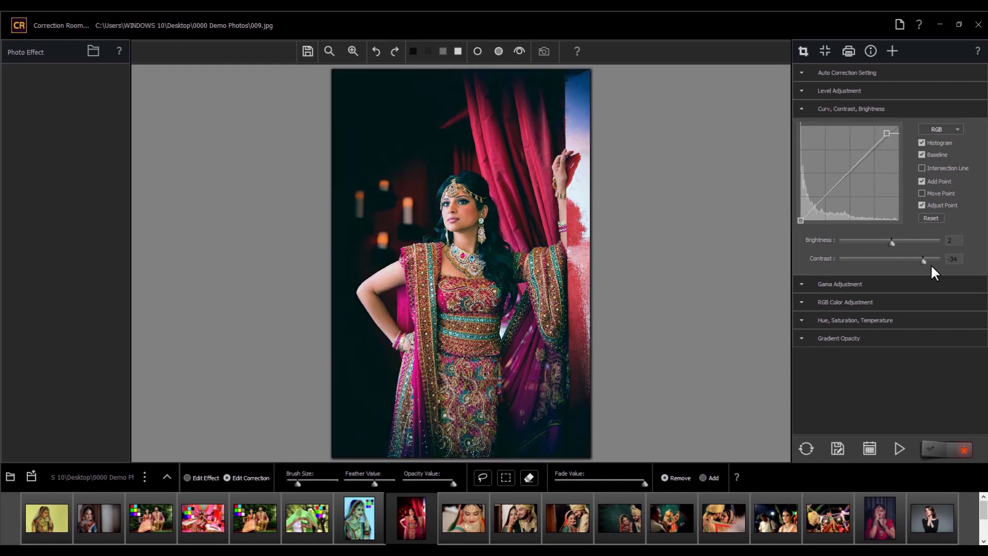
{"action": "left_click", "coordinate": [519, 52]}
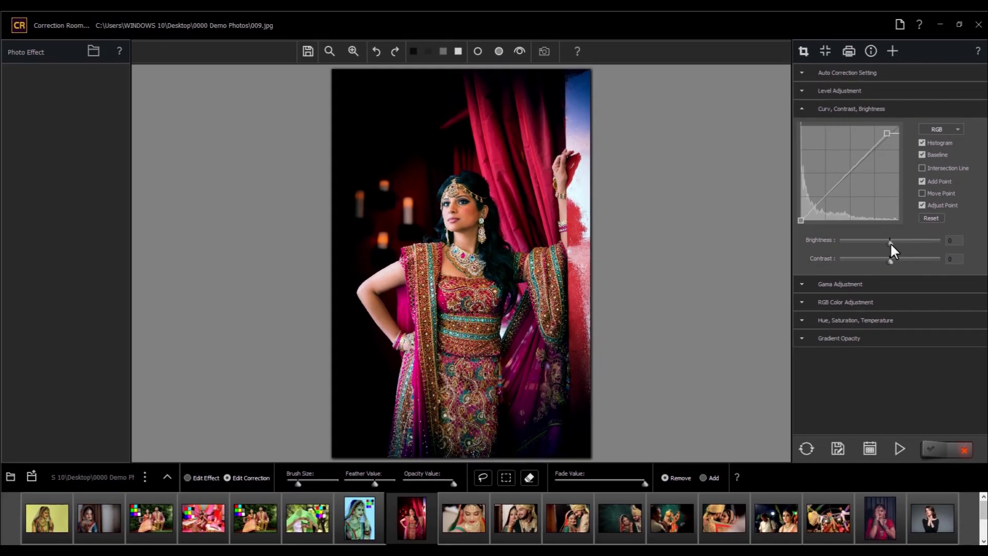
{"action": "mouse_move", "coordinate": [891, 243]}
{"action": "left_mouse_down"}
{"action": "mouse_move", "coordinate": [913, 242]}
{"action": "mouse_move", "coordinate": [853, 245]}
{"action": "mouse_move", "coordinate": [927, 243]}
{"action": "left_mouse_up"}
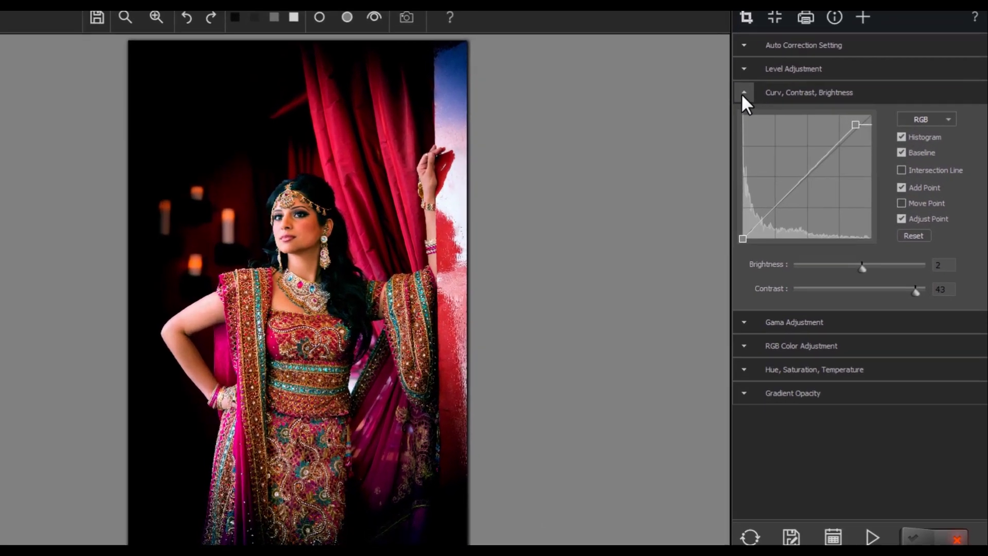
{"action": "left_click", "coordinate": [801, 108]}
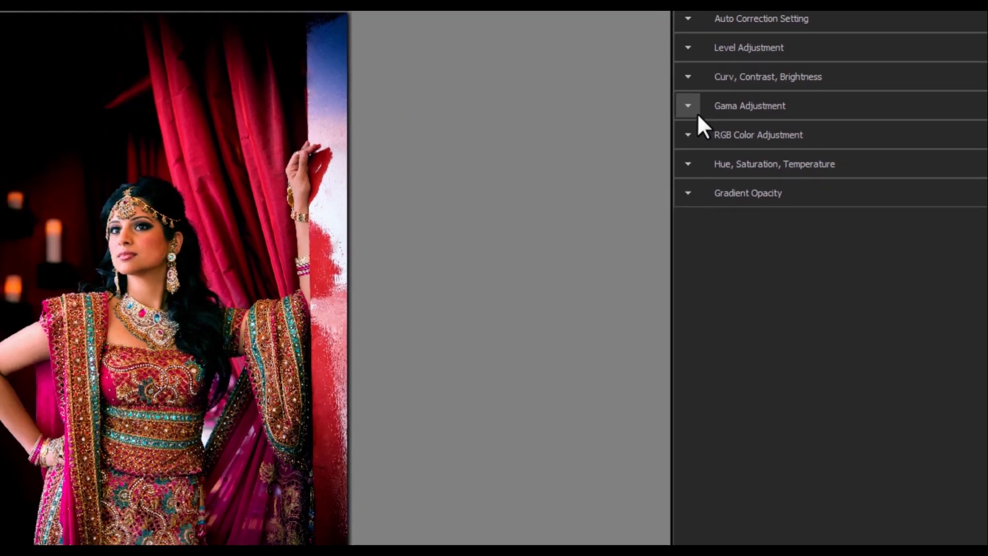
Set Grey Gamma Level to 8 on the henna-hands portrait and preview before/after.
{"action": "left_click", "coordinate": [670, 103]}
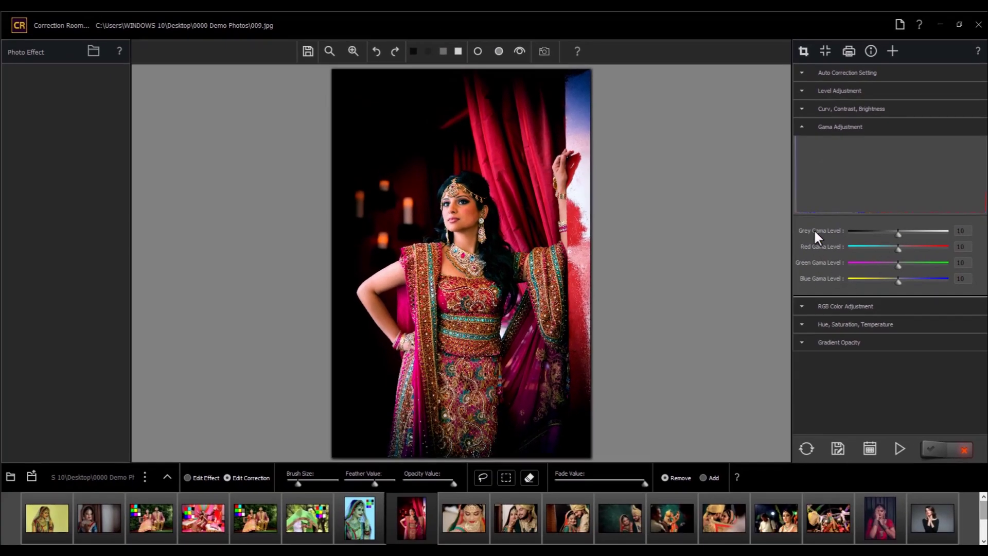
{"action": "mouse_move", "coordinate": [911, 233]}
{"action": "left_mouse_down"}
{"action": "mouse_move", "coordinate": [875, 236]}
{"action": "mouse_move", "coordinate": [910, 249]}
{"action": "mouse_move", "coordinate": [910, 264]}
{"action": "left_mouse_up"}
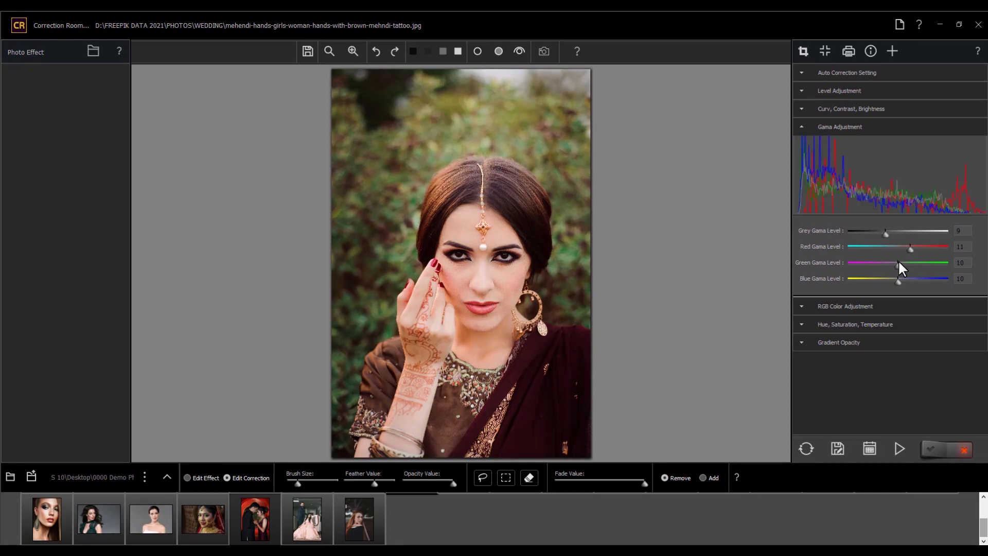
{"action": "left_click_drag", "start_coordinate": [899, 280], "coordinate": [910, 280]}
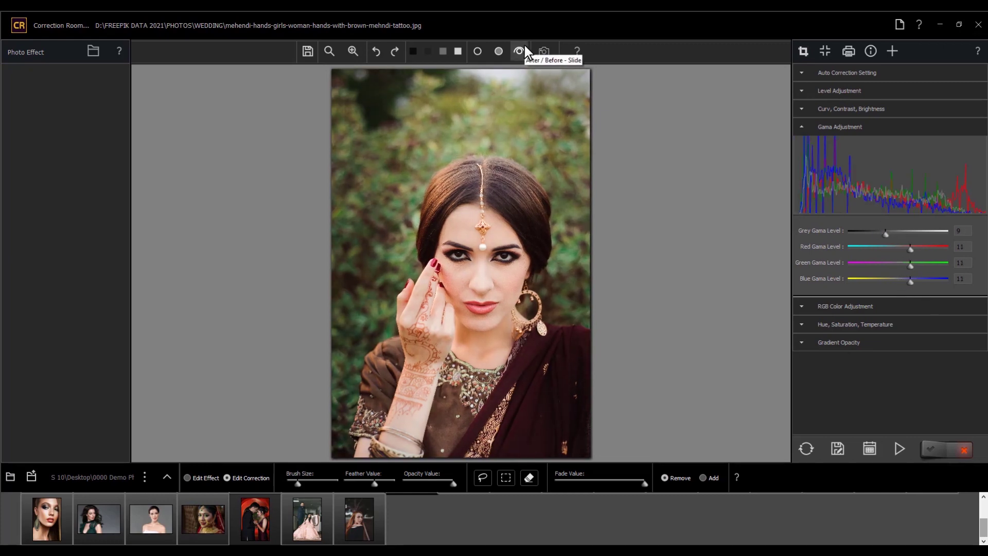
{"action": "left_click", "coordinate": [878, 232]}
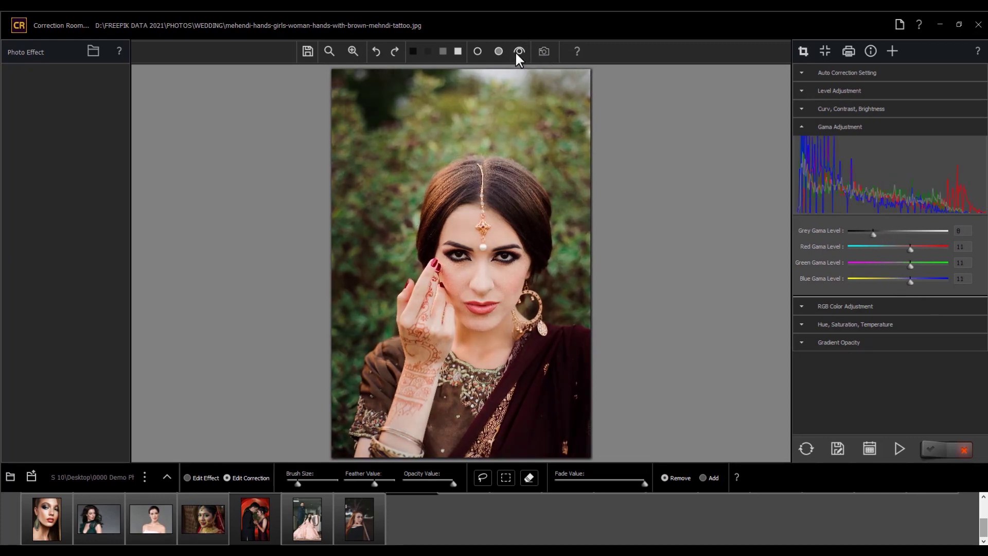
{"action": "left_click", "coordinate": [517, 49]}
{"action": "left_click", "coordinate": [526, 55]}
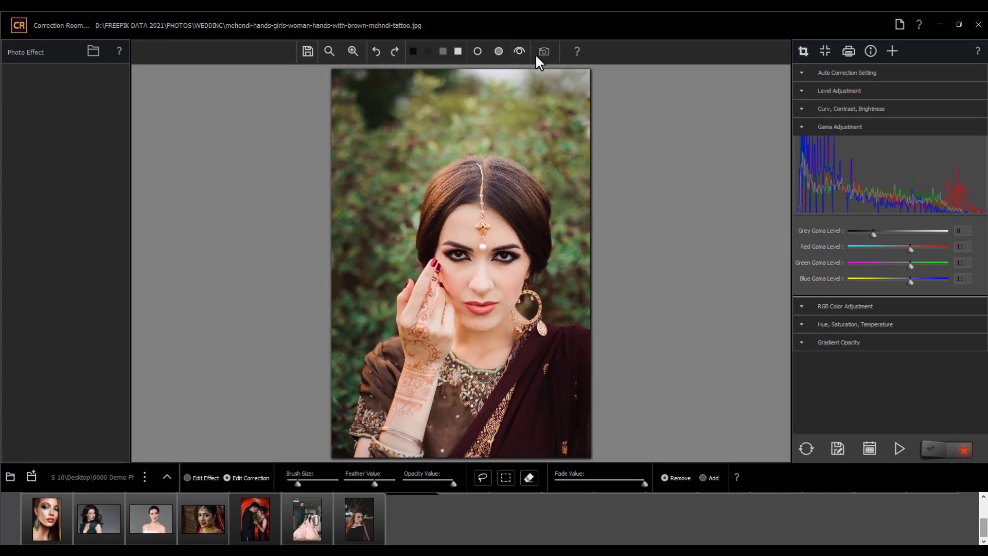
{"action": "left_click", "coordinate": [801, 127]}
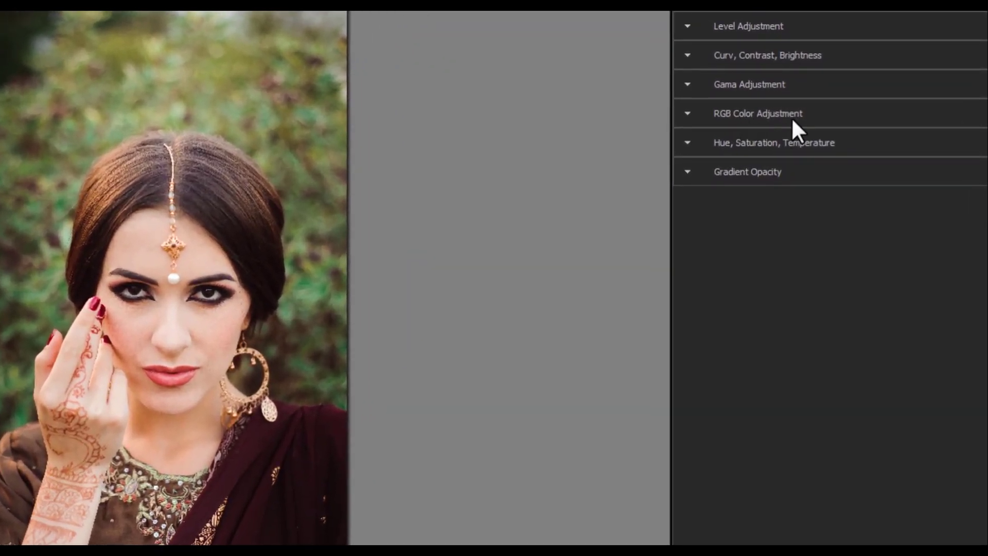
In RGB Color Adjustment, set Green Midtone to -12 and lower Red Highlight from 14 to 9.
{"action": "left_click", "coordinate": [688, 114]}
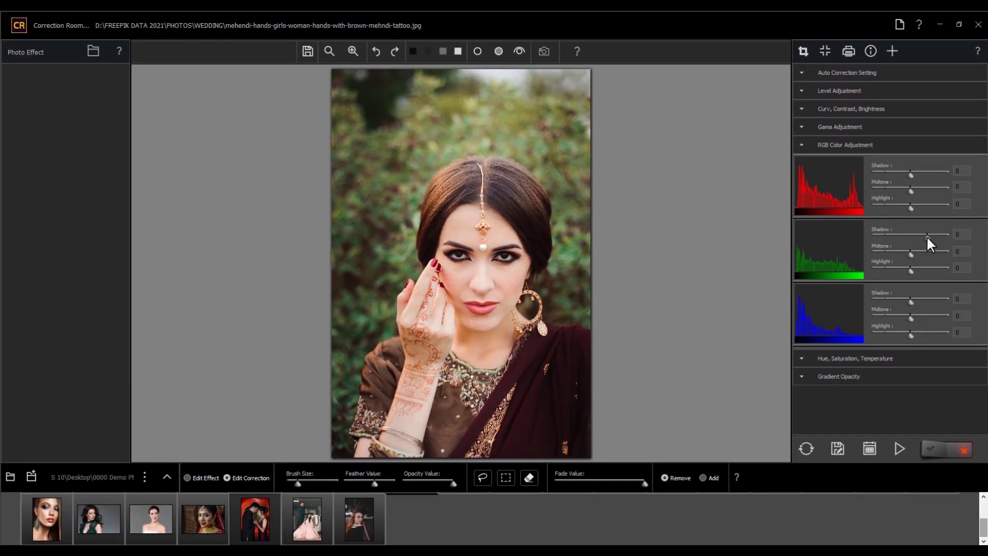
{"action": "left_click_drag", "start_coordinate": [927, 237], "coordinate": [925, 237]}
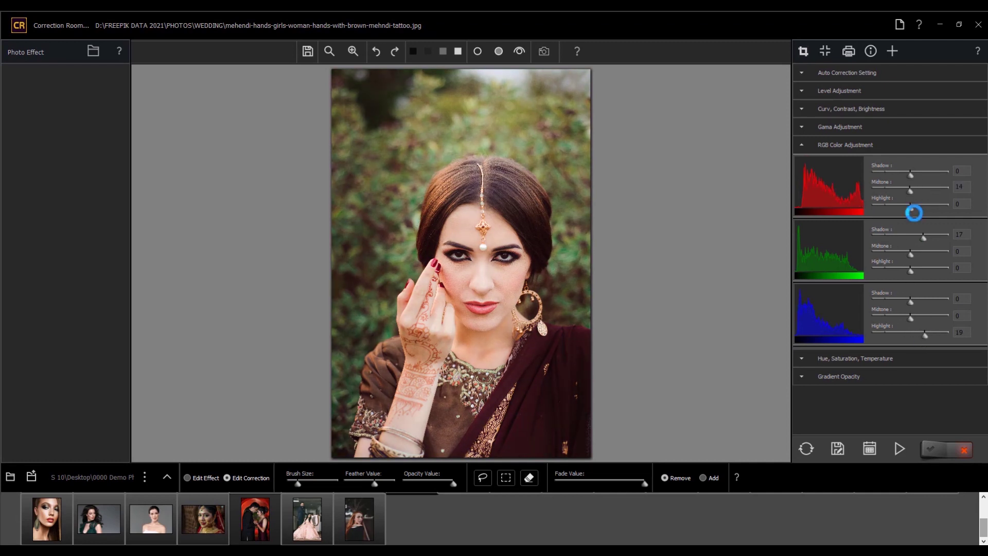
{"action": "left_click_drag", "start_coordinate": [911, 207], "coordinate": [922, 207]}
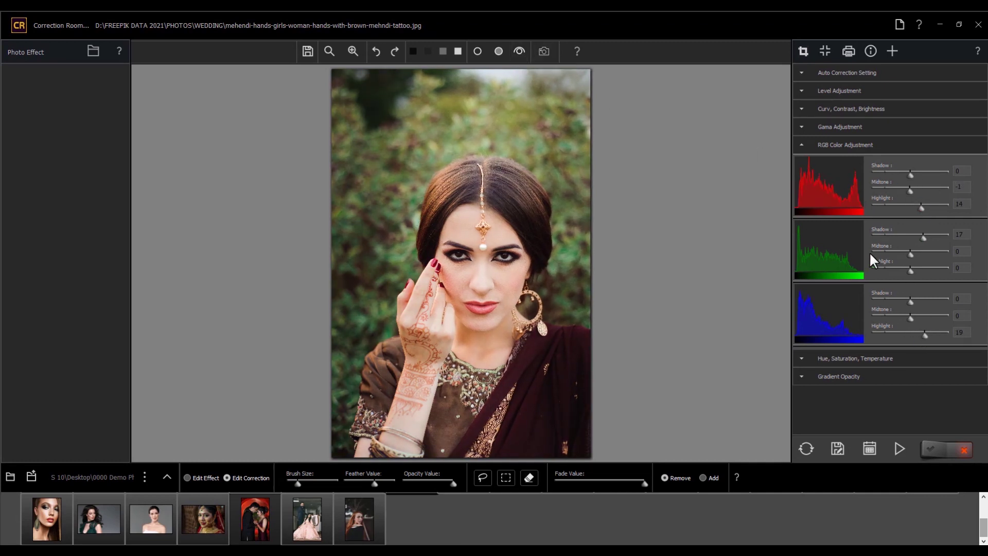
{"action": "left_click_drag", "start_coordinate": [911, 252], "coordinate": [901, 252]}
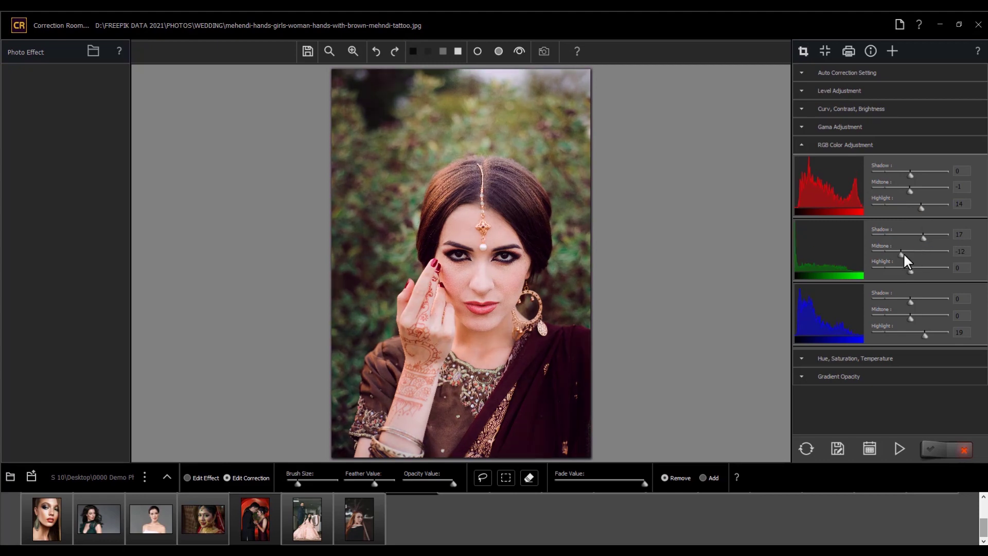
{"action": "left_click", "coordinate": [916, 206]}
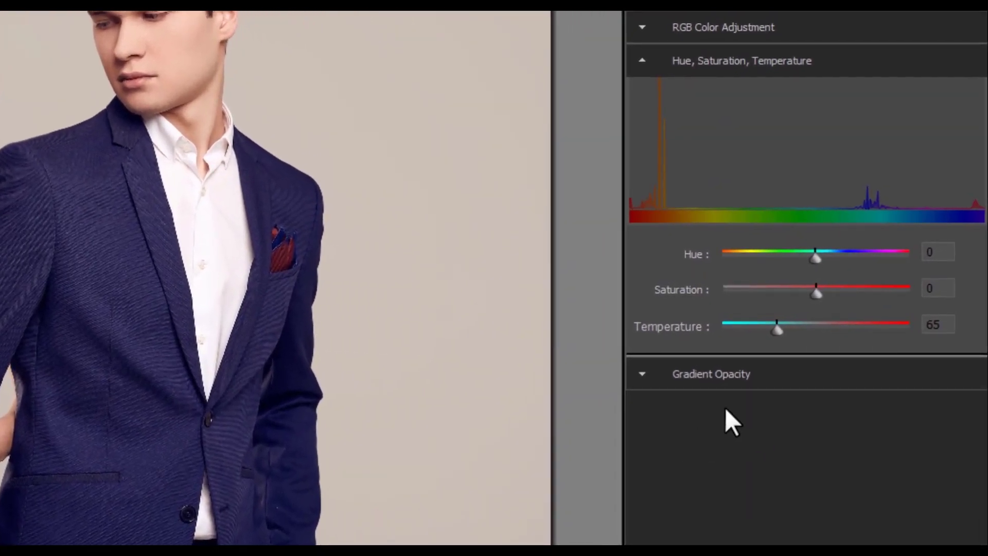
Set the couple photo's hue to 4 and saturation to 25, also nudging automatic saturation.
{"action": "mouse_move", "coordinate": [816, 257]}
{"action": "left_mouse_down"}
{"action": "mouse_move", "coordinate": [937, 267]}
{"action": "mouse_move", "coordinate": [845, 269]}
{"action": "left_mouse_up"}
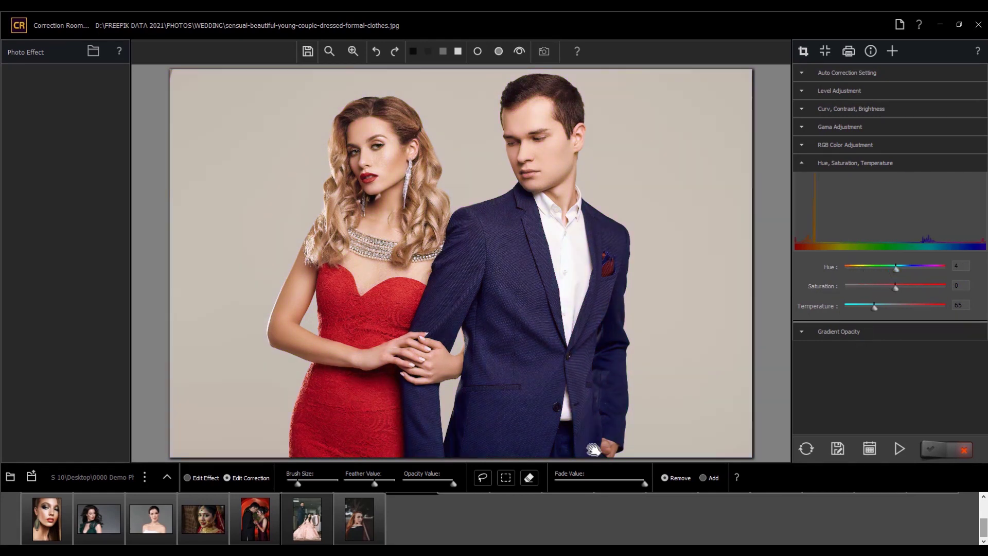
{"action": "mouse_move", "coordinate": [917, 289]}
{"action": "left_mouse_down"}
{"action": "mouse_move", "coordinate": [887, 300]}
{"action": "mouse_move", "coordinate": [947, 297]}
{"action": "mouse_move", "coordinate": [896, 291]}
{"action": "mouse_move", "coordinate": [931, 282]}
{"action": "mouse_move", "coordinate": [910, 293]}
{"action": "mouse_move", "coordinate": [859, 290]}
{"action": "mouse_move", "coordinate": [865, 298]}
{"action": "mouse_move", "coordinate": [909, 288]}
{"action": "left_mouse_up"}
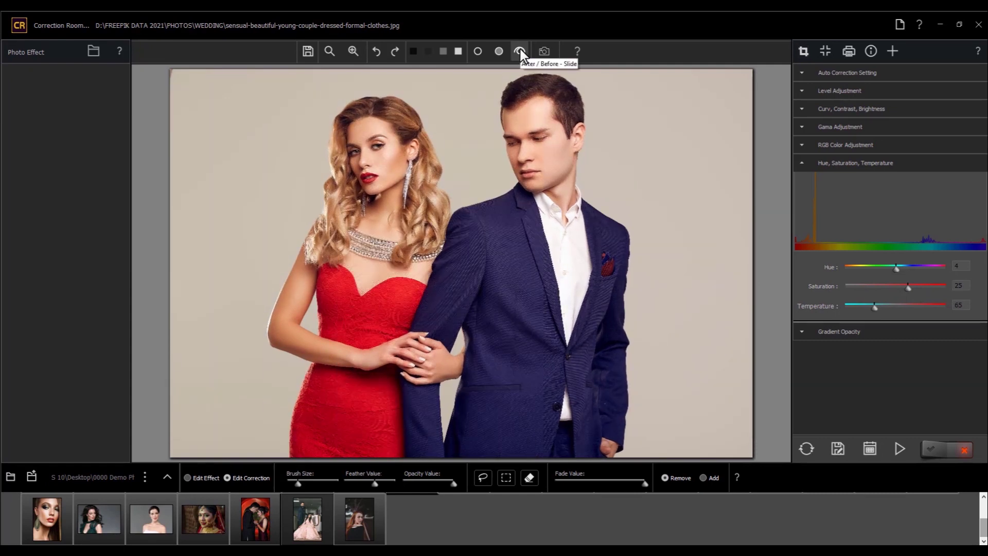
{"action": "left_click", "coordinate": [813, 73]}
{"action": "left_click", "coordinate": [928, 263]}
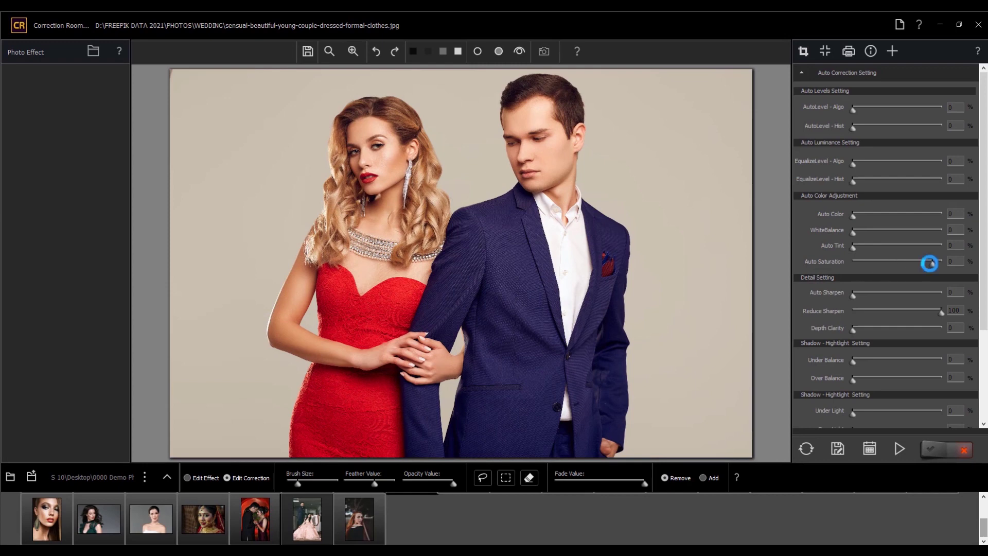
{"action": "mouse_move", "coordinate": [928, 262]}
{"action": "left_mouse_down"}
{"action": "mouse_move", "coordinate": [873, 265]}
{"action": "mouse_move", "coordinate": [843, 211]}
{"action": "left_mouse_up"}
{"action": "left_click", "coordinate": [800, 72]}
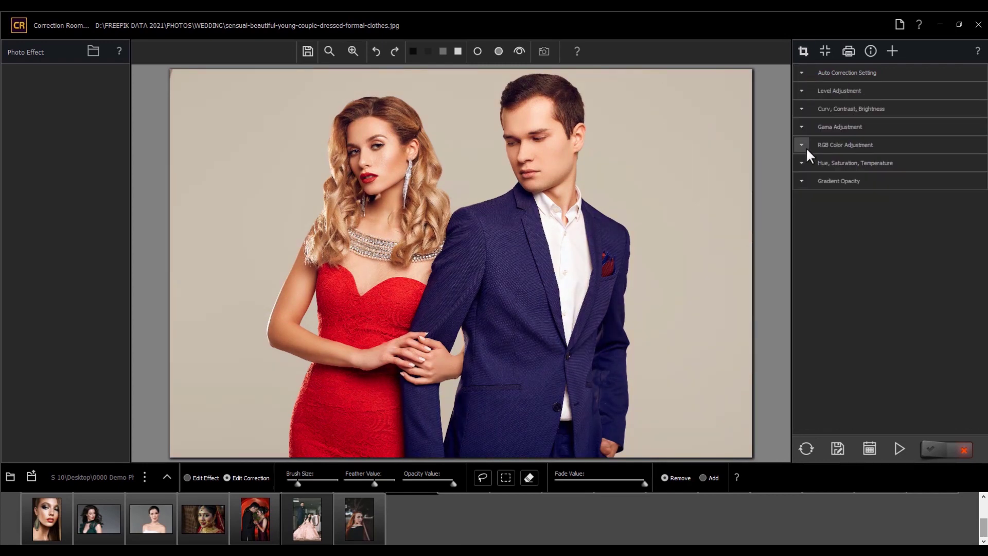
{"action": "left_click", "coordinate": [807, 163]}
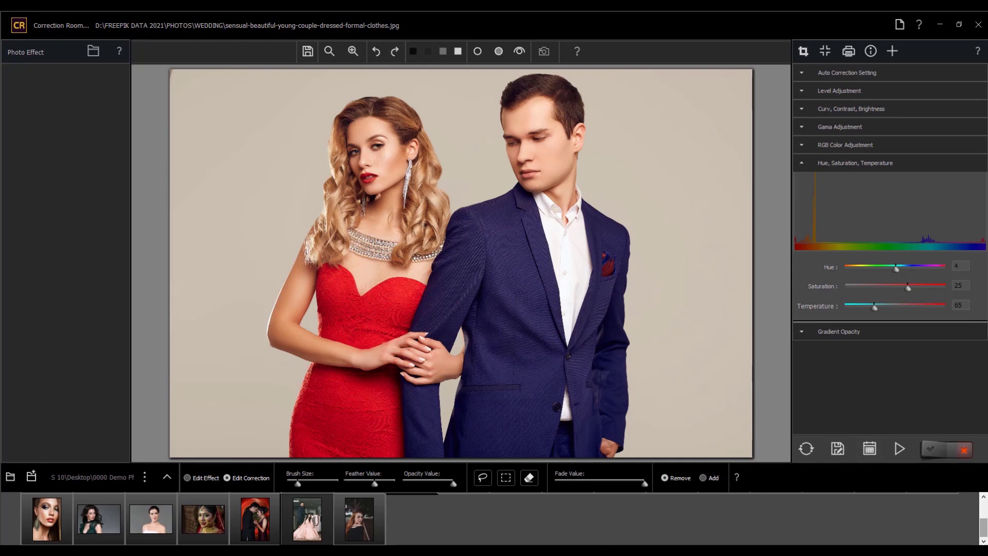
{"action": "left_click", "coordinate": [837, 163]}
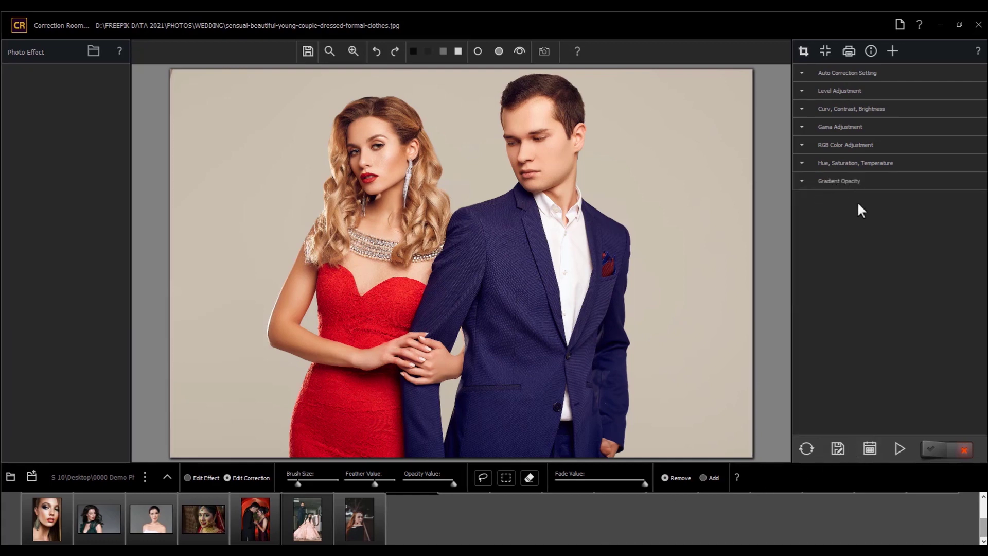
Extend a Gradient Opacity fade down the couple photo by dragging its bottom handle.
{"action": "left_click", "coordinate": [804, 181]}
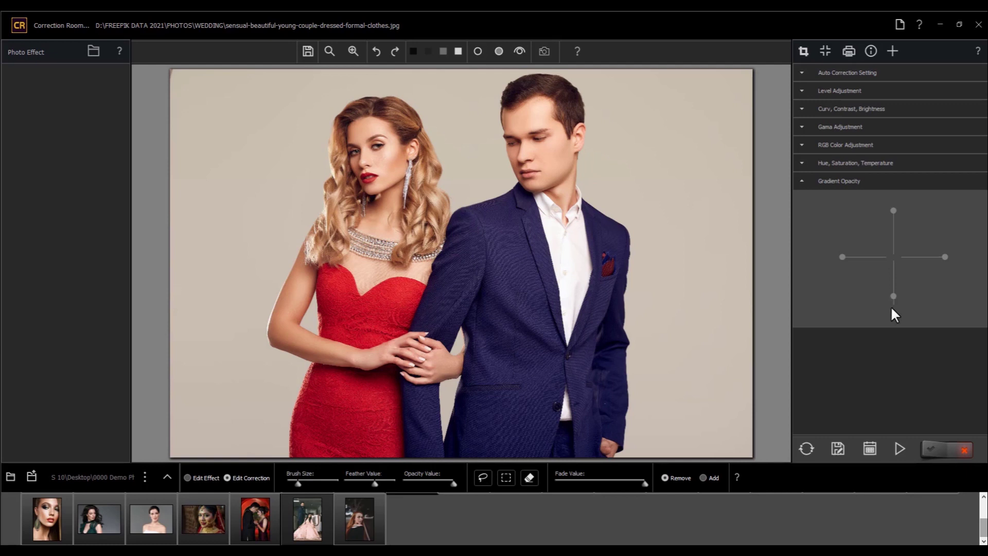
{"action": "left_click_drag", "start_coordinate": [891, 308], "coordinate": [891, 318]}
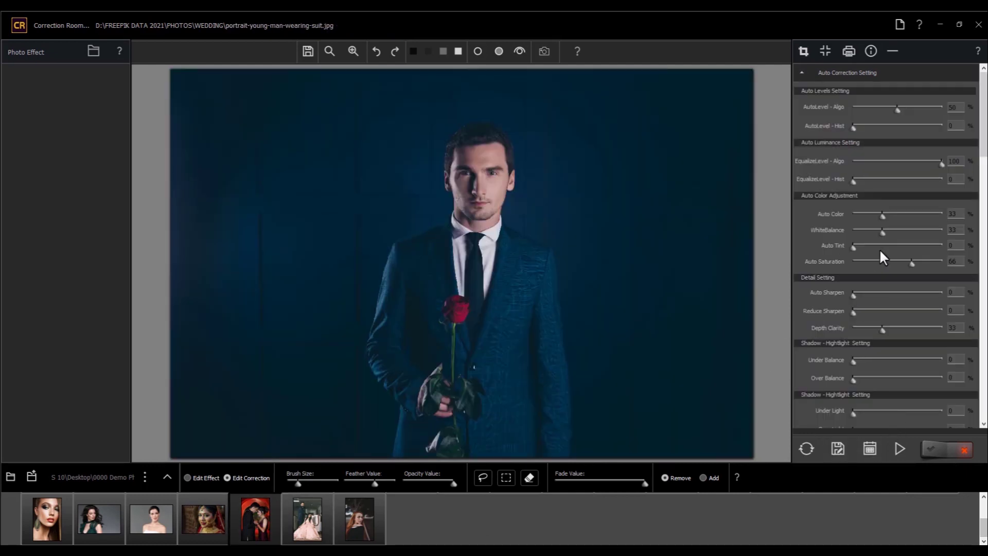
Apply the A0.acp preset to the suited man portrait and compare before/after.
{"action": "left_click", "coordinate": [803, 72]}
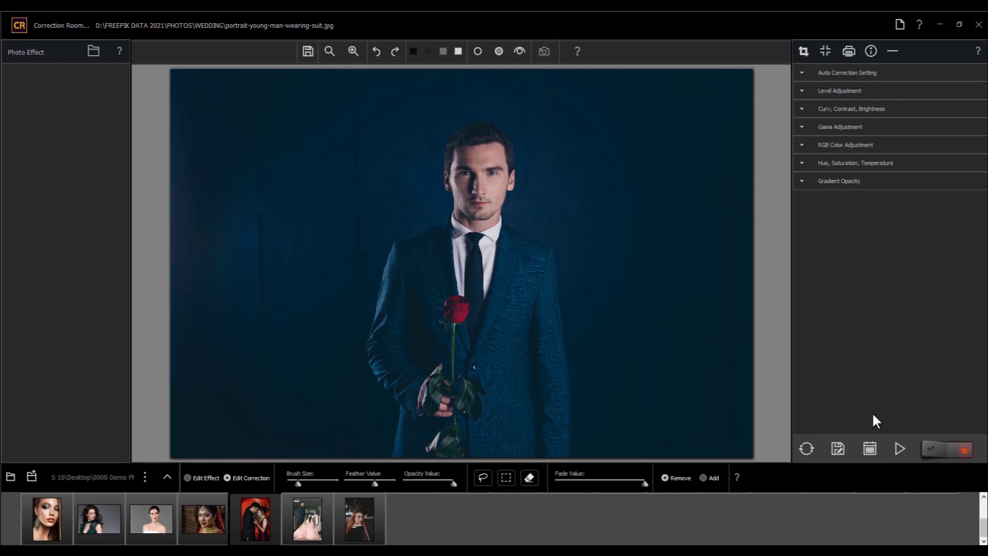
{"action": "left_click", "coordinate": [807, 448]}
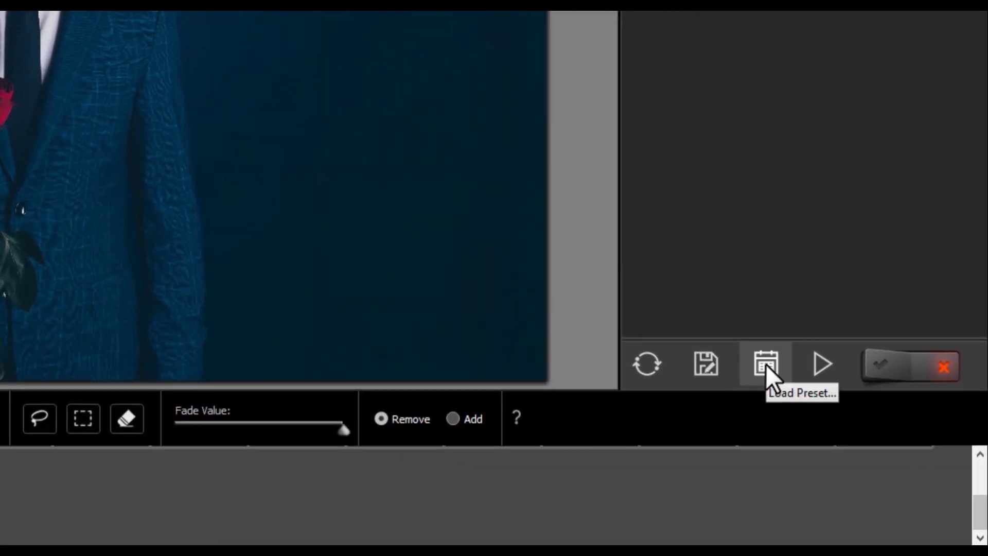
{"action": "left_click", "coordinate": [766, 365]}
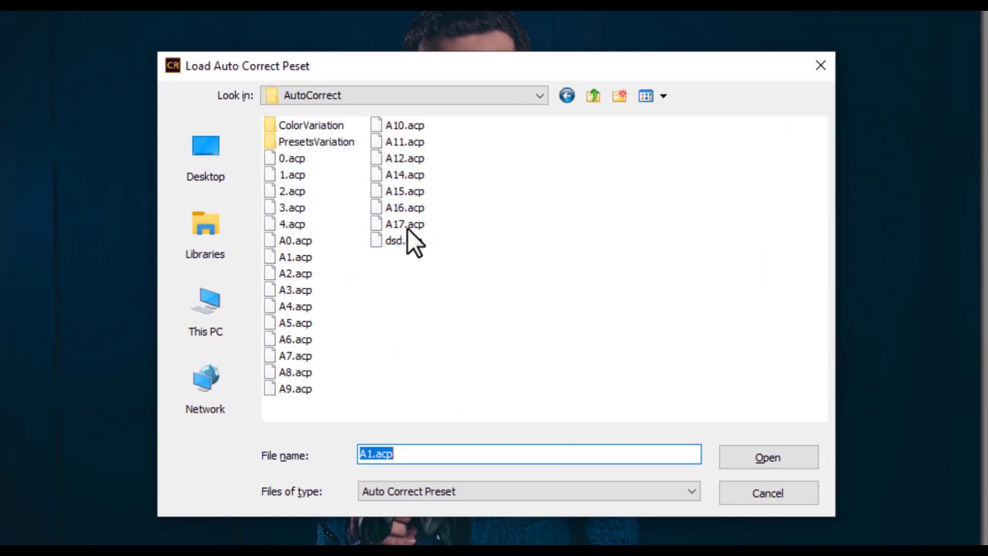
{"action": "left_click", "coordinate": [298, 242]}
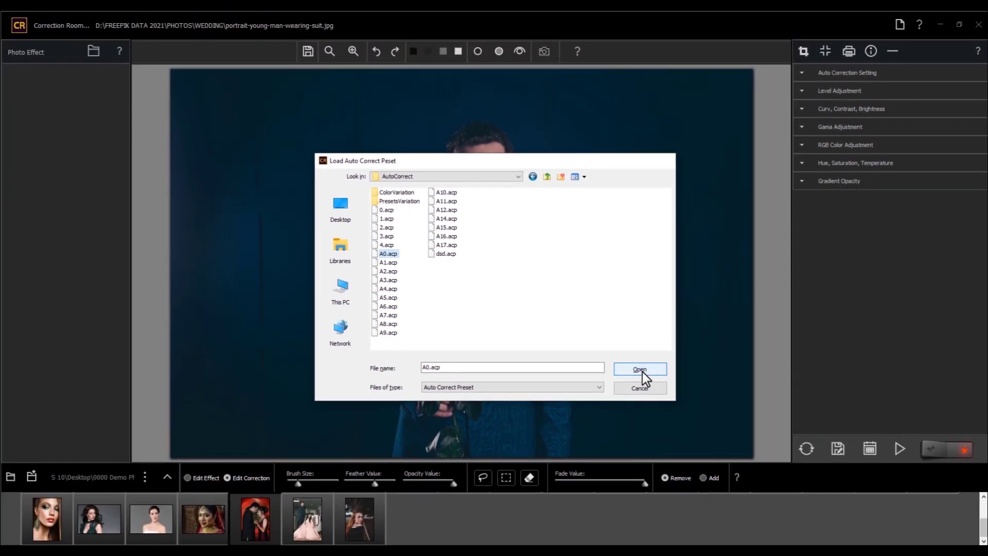
{"action": "left_click", "coordinate": [641, 369]}
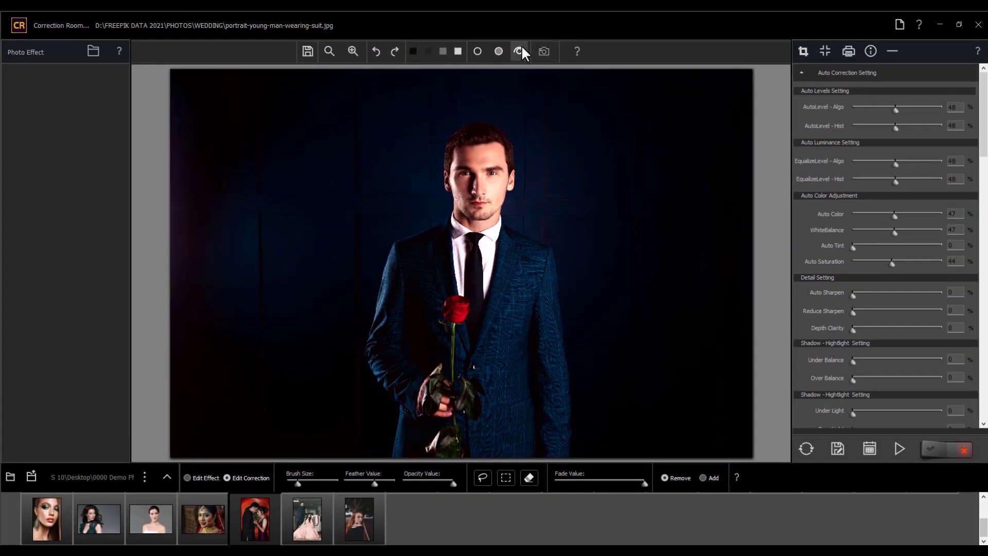
{"action": "left_click", "coordinate": [521, 47]}
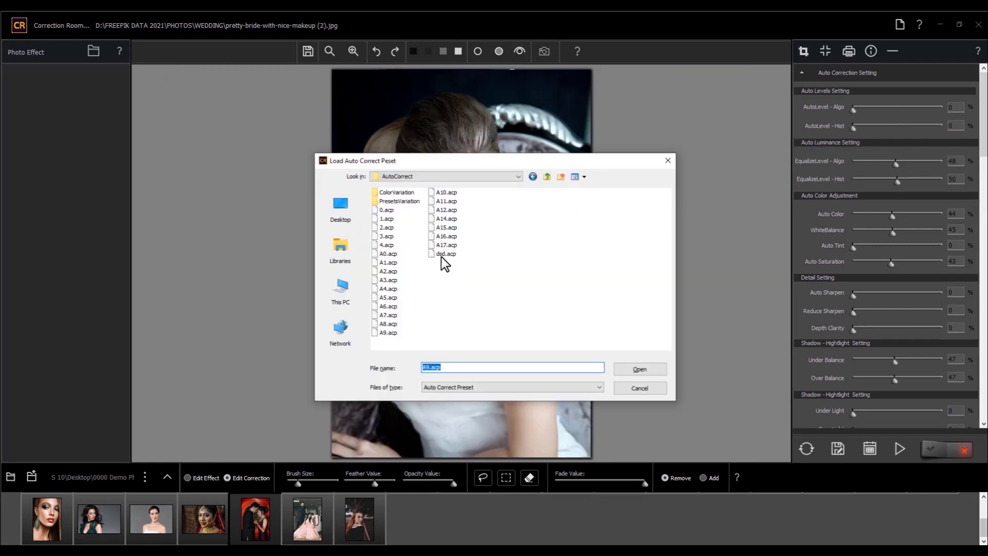
Apply dsd.acp to the bride photo and a preset to the restaurant couple, comparing each.
{"action": "left_click", "coordinate": [440, 255]}
{"action": "left_click", "coordinate": [636, 370]}
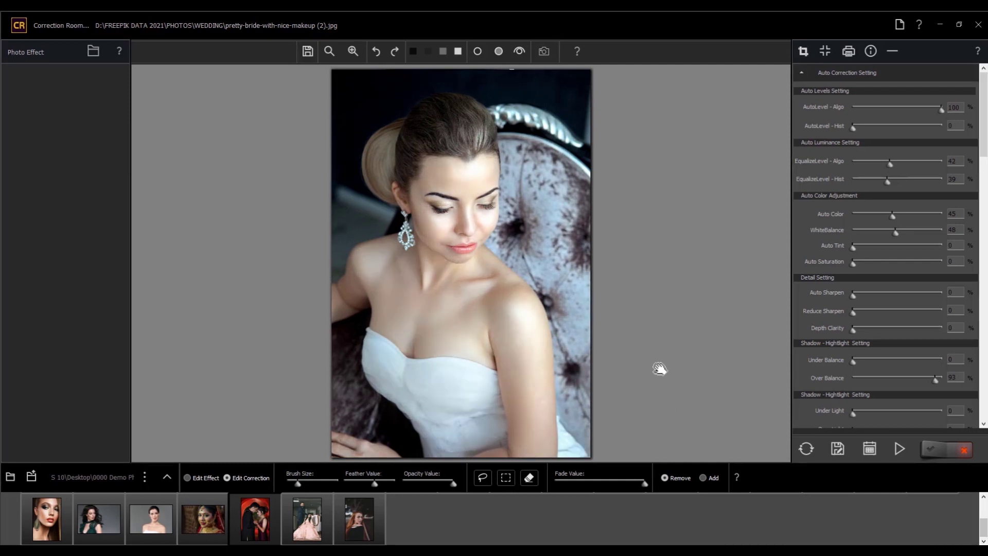
{"action": "left_click", "coordinate": [519, 51]}
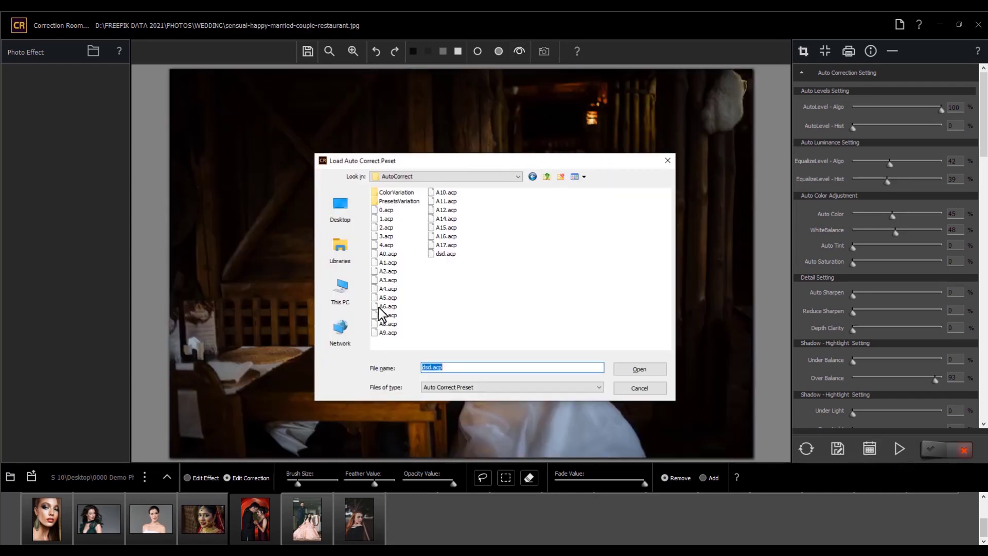
{"action": "left_click", "coordinate": [632, 366]}
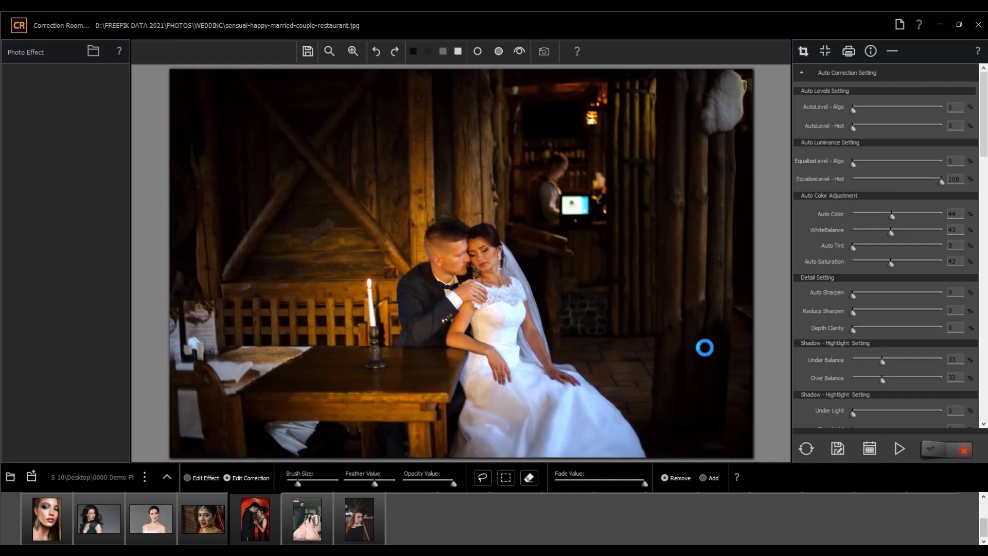
{"action": "left_click", "coordinate": [520, 47]}
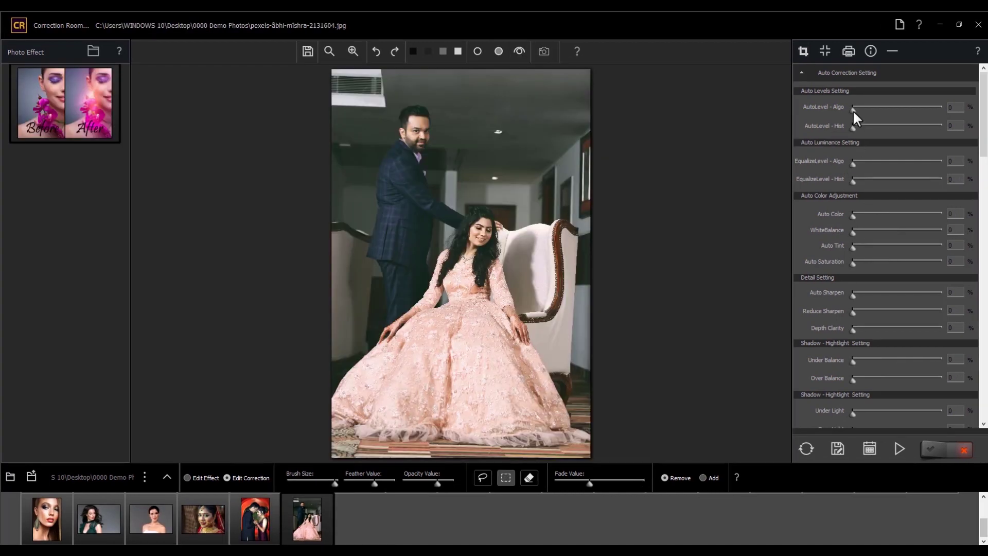
Set AutoLevel-Algo 35, Hist 44, EqualizeLevel-Algo 25, Saturation 14, Depth Clarity 10, Sharpen 8.
{"action": "left_click_drag", "start_coordinate": [853, 109], "coordinate": [883, 108]}
{"action": "left_click_drag", "start_coordinate": [853, 162], "coordinate": [874, 163]}
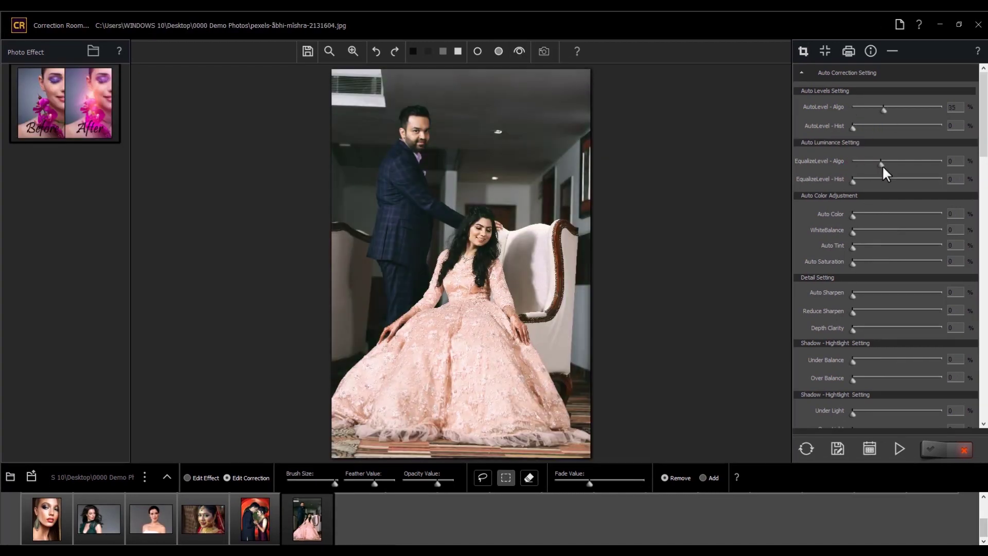
{"action": "left_click_drag", "start_coordinate": [853, 127], "coordinate": [892, 126]}
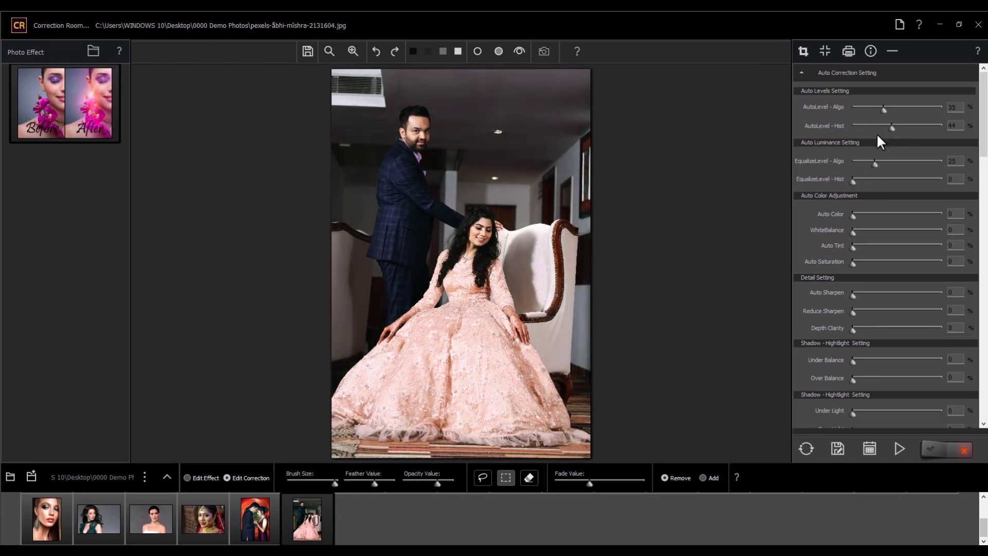
{"action": "left_click_drag", "start_coordinate": [851, 261], "coordinate": [867, 268]}
{"action": "left_click_drag", "start_coordinate": [854, 327], "coordinate": [861, 328]}
{"action": "left_click_drag", "start_coordinate": [857, 294], "coordinate": [860, 294]}
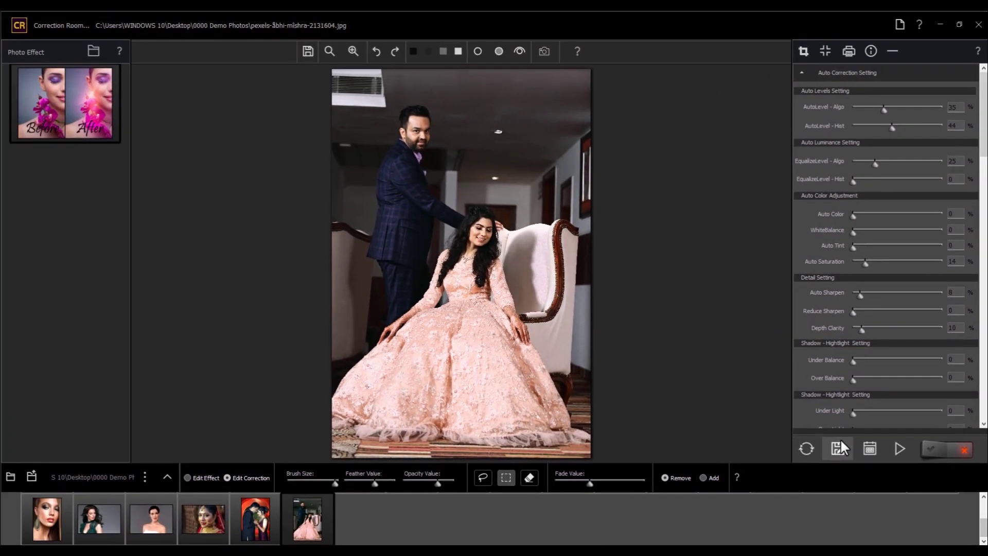
Save these auto-correction settings as a preset named 'my correction'.
{"action": "left_click", "coordinate": [840, 441]}
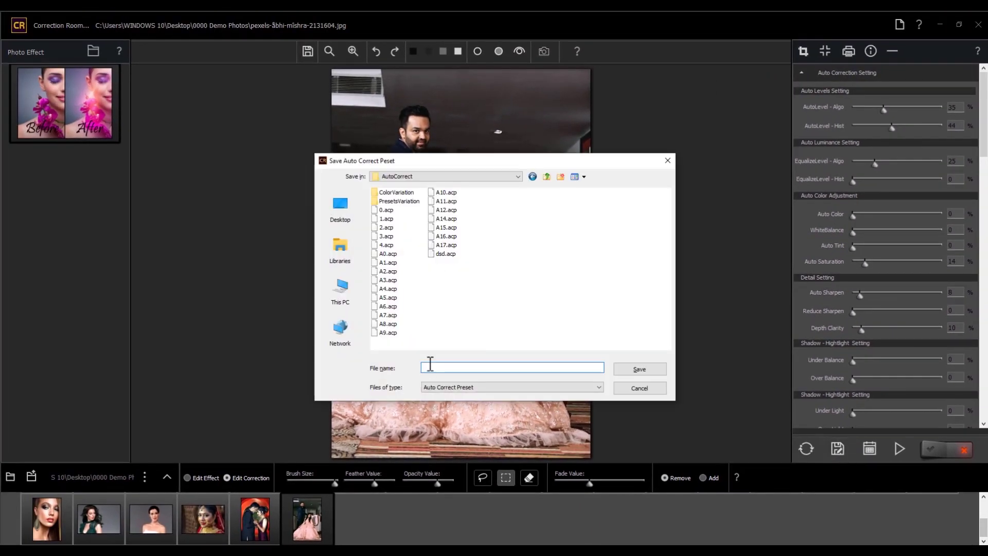
{"action": "type", "text": "my correction"}
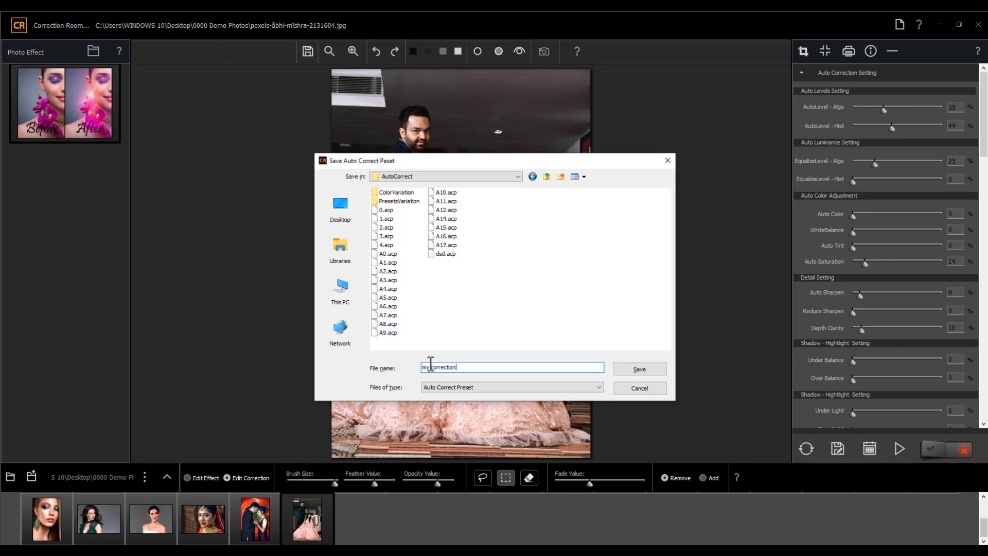
{"action": "left_click", "coordinate": [639, 369]}
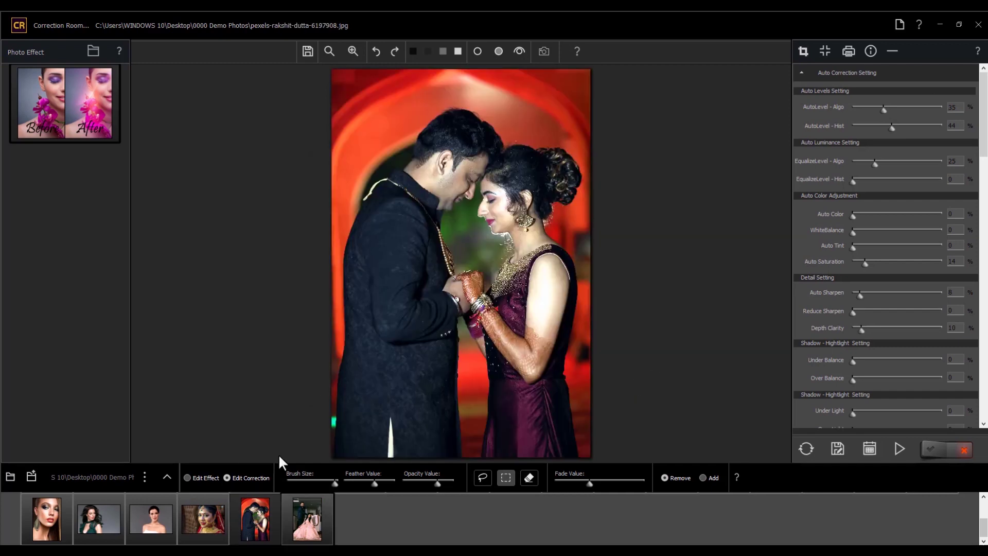
Load the saved preset and batch-correct the 25 photos in the Desktop demo folder.
{"action": "left_click", "coordinate": [869, 449]}
{"action": "double_click", "coordinate": [455, 264]}
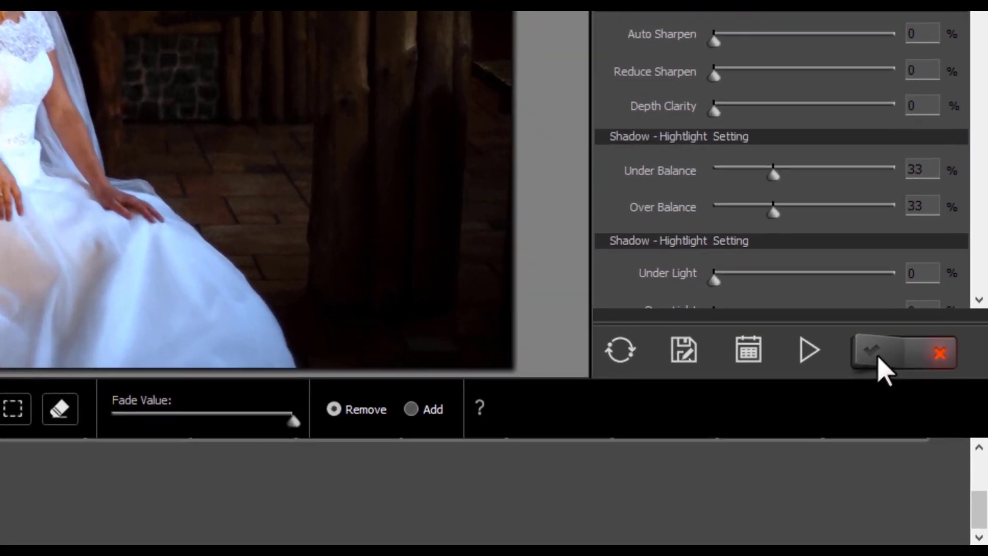
{"action": "left_click", "coordinate": [879, 360]}
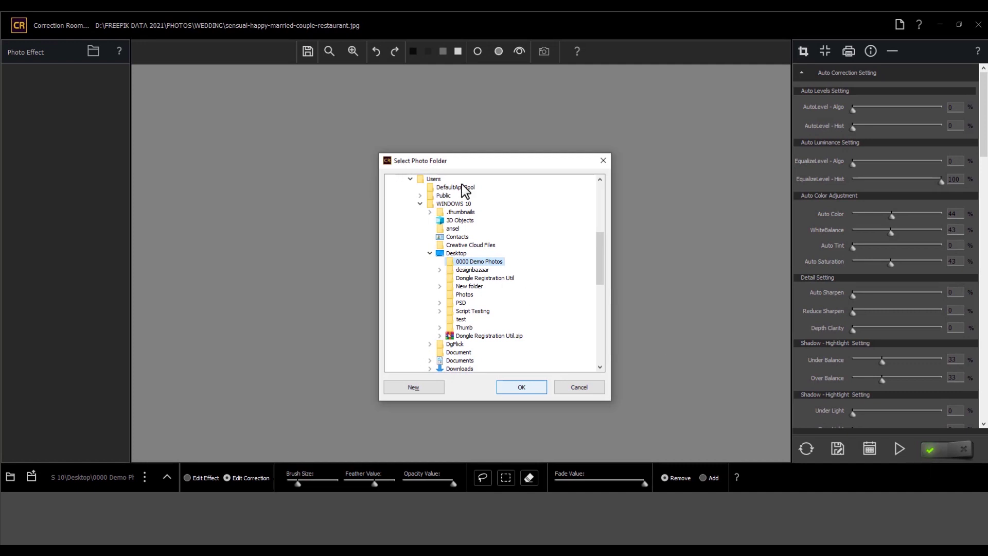
{"action": "left_click", "coordinate": [519, 387]}
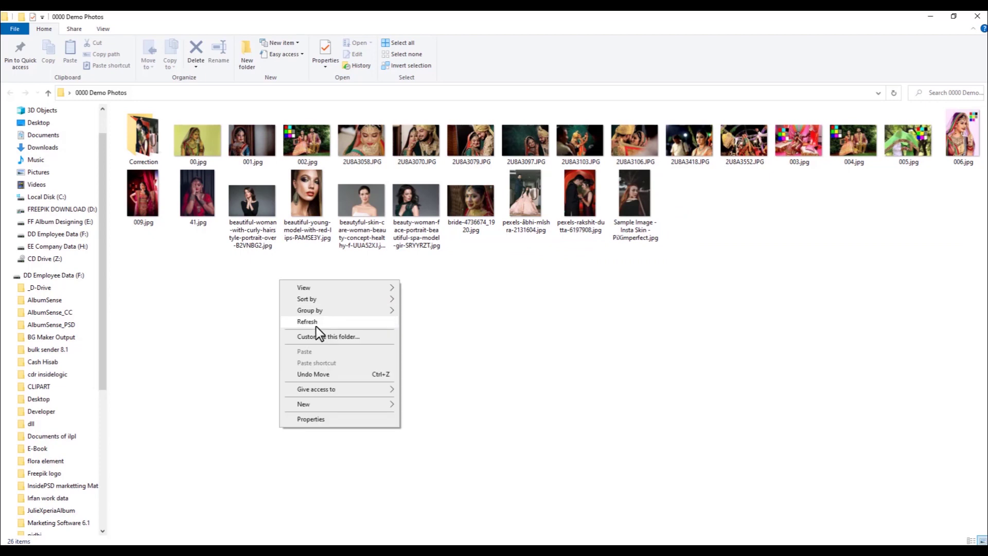
Refresh the 0000 Demo Photos folder and select the new Correction output folder.
{"action": "left_click", "coordinate": [309, 322]}
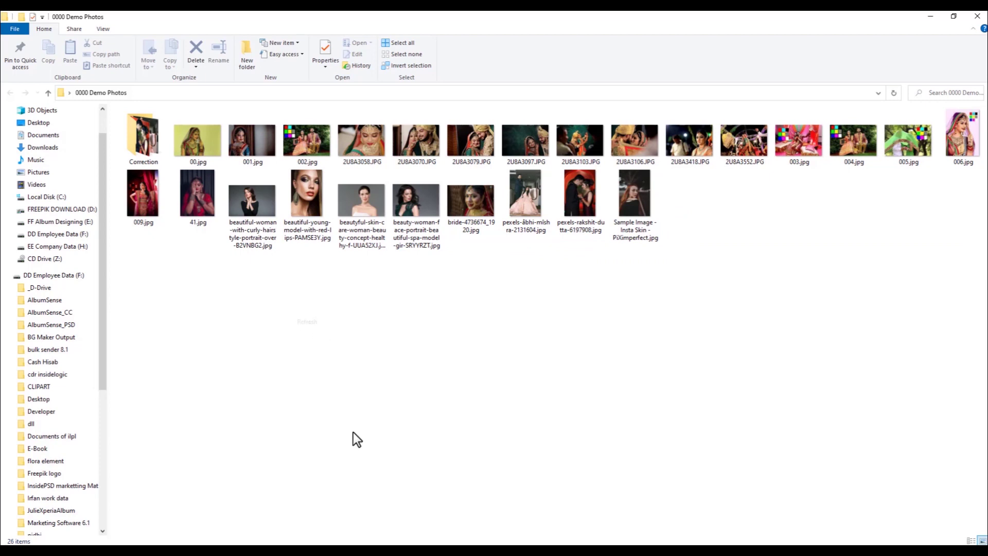
{"action": "left_click", "coordinate": [141, 147]}
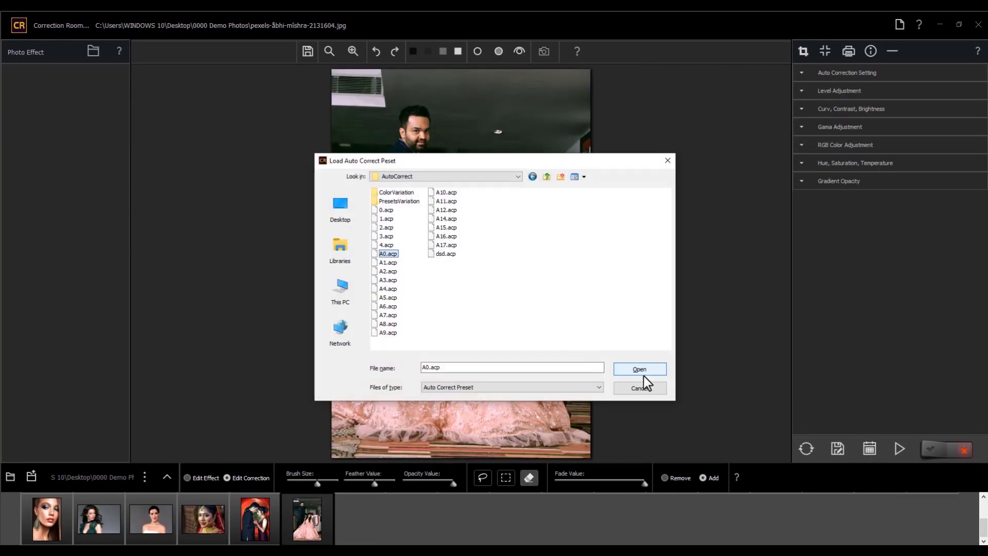
Apply the A0 auto-correct preset to the bride-and-groom photo and zoom in on the bride.
{"action": "left_click", "coordinate": [640, 370]}
{"action": "left_click", "coordinate": [521, 51]}
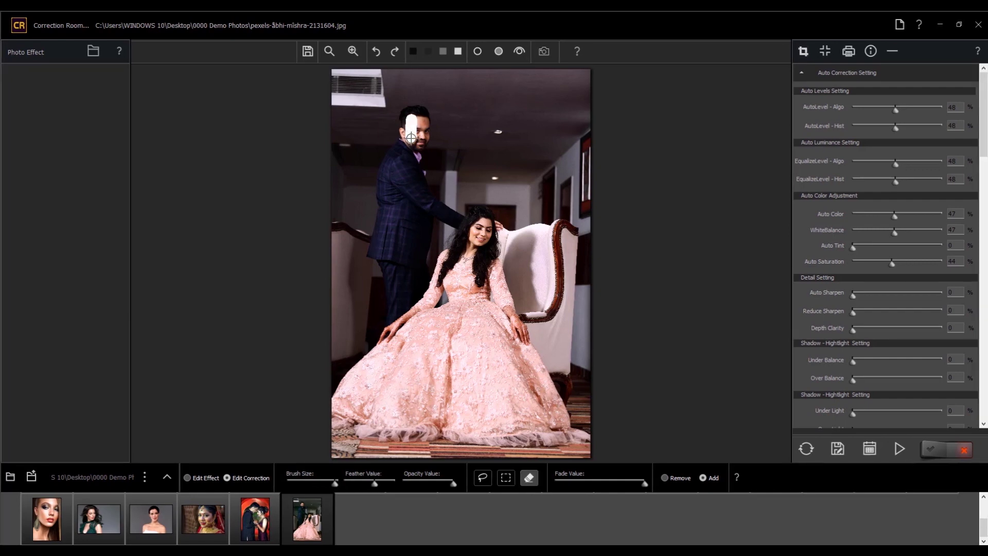
{"action": "left_click", "coordinate": [353, 50]}
{"action": "left_click_drag", "start_coordinate": [786, 260], "coordinate": [786, 225]}
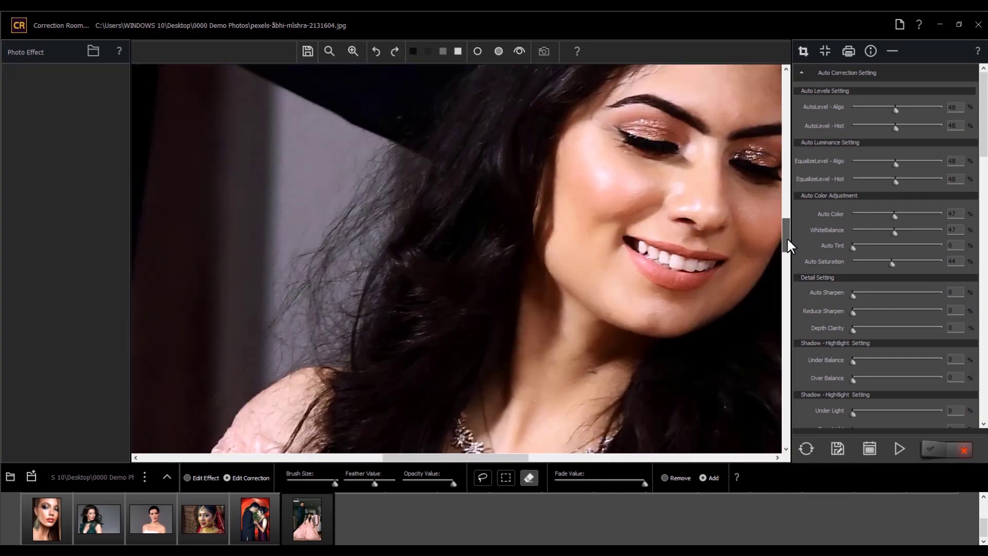
{"action": "left_click_drag", "start_coordinate": [419, 457], "coordinate": [461, 457]}
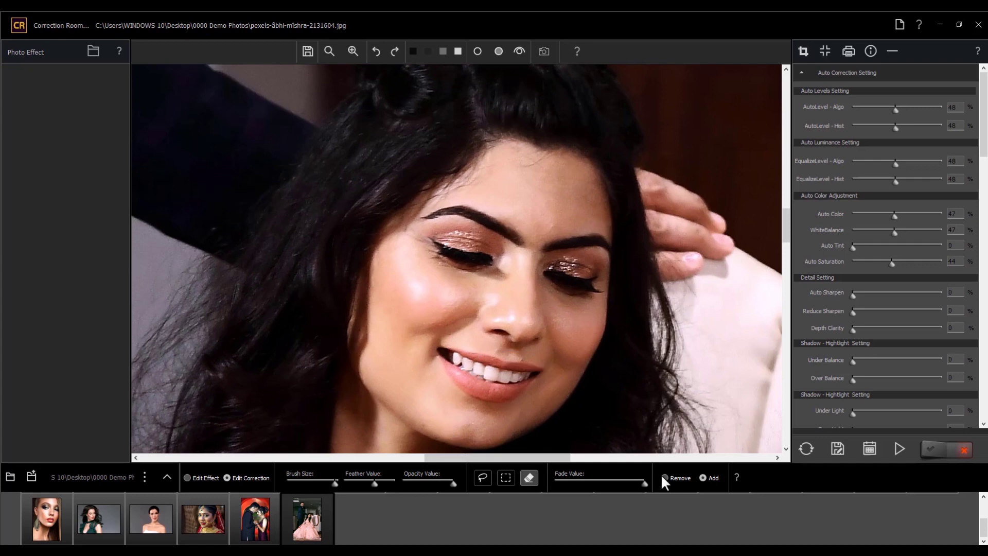
Brush the correction over the bride's face and hair, then lower brush opacity and switch to Remove.
{"action": "mouse_move", "coordinate": [448, 294]}
{"action": "left_mouse_down"}
{"action": "mouse_move", "coordinate": [505, 205]}
{"action": "mouse_move", "coordinate": [403, 273]}
{"action": "mouse_move", "coordinate": [535, 177]}
{"action": "left_mouse_up"}
{"action": "scroll", "coordinate": [461, 263], "scroll_direction": "down", "scroll_amount": 2}
{"action": "scroll", "coordinate": [461, 262], "scroll_direction": "down", "scroll_amount": 3}
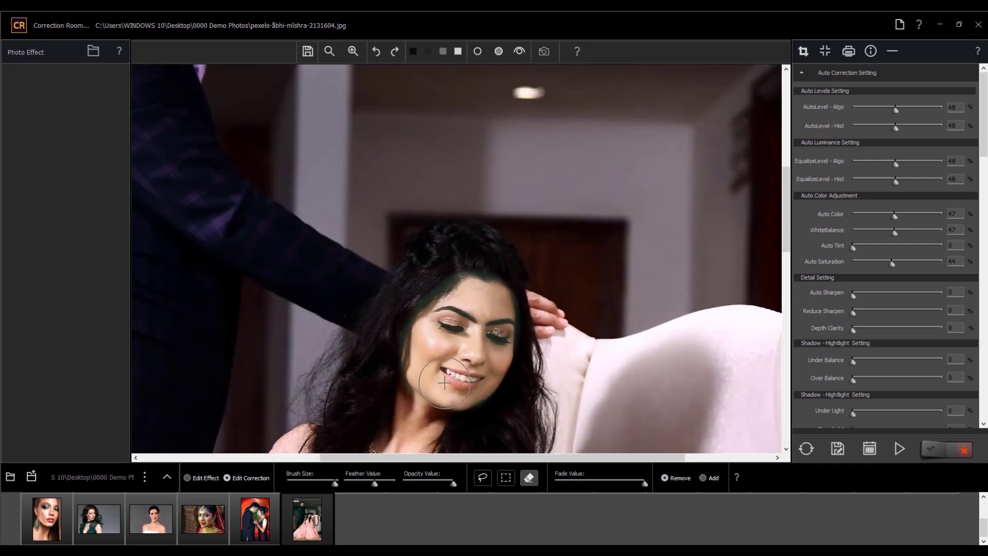
{"action": "left_click", "coordinate": [702, 477]}
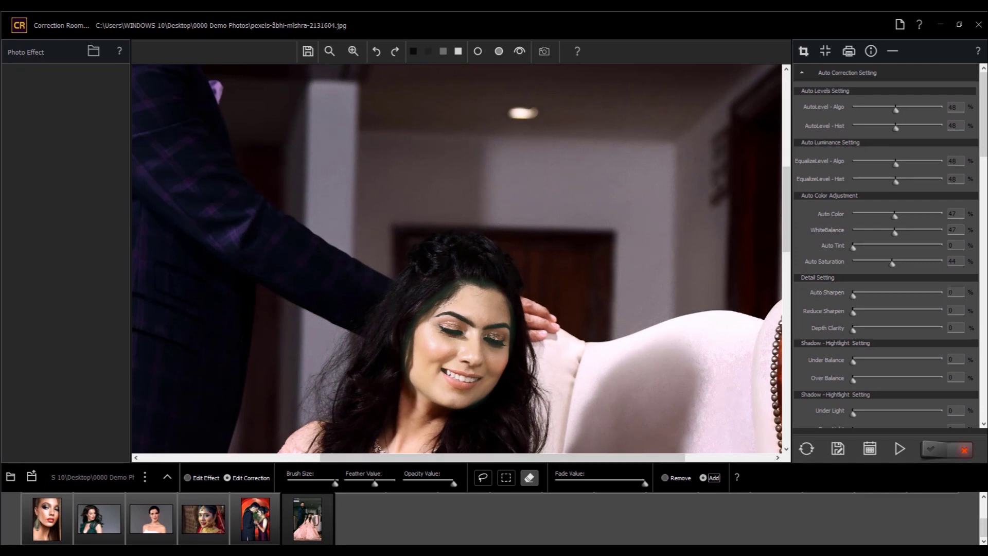
{"action": "left_click_drag", "start_coordinate": [451, 282], "coordinate": [436, 290]}
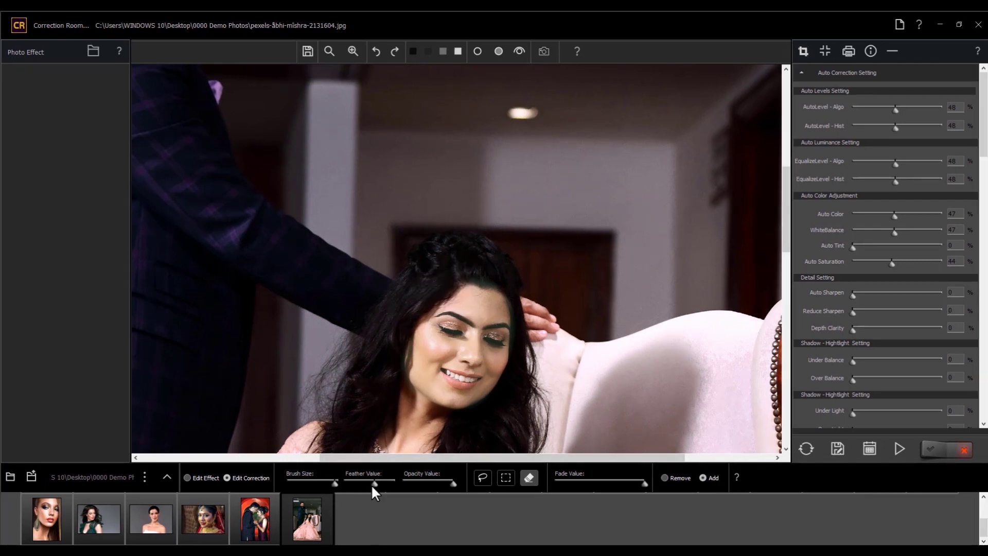
{"action": "left_click_drag", "start_coordinate": [452, 484], "coordinate": [438, 484]}
{"action": "left_click", "coordinate": [664, 477]}
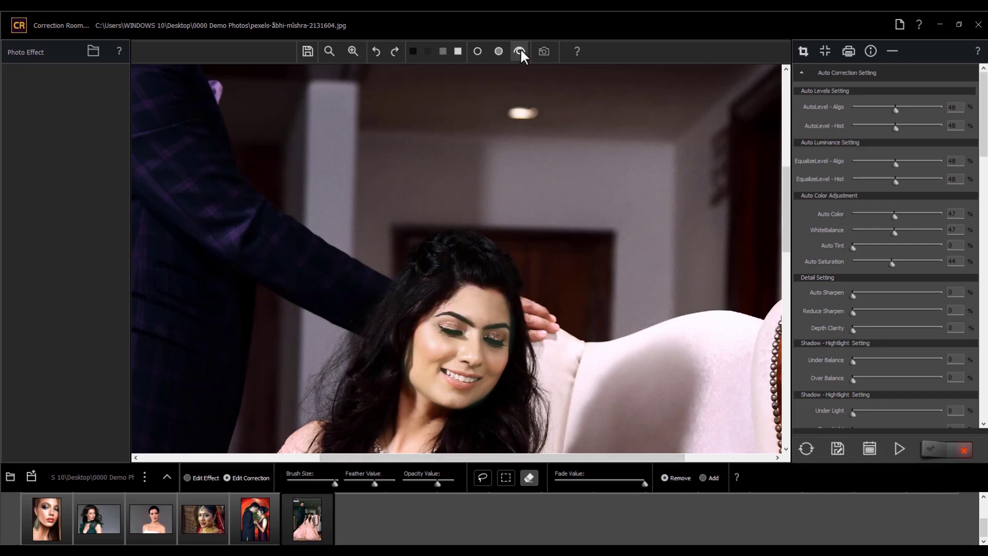
{"action": "left_click", "coordinate": [479, 479]}
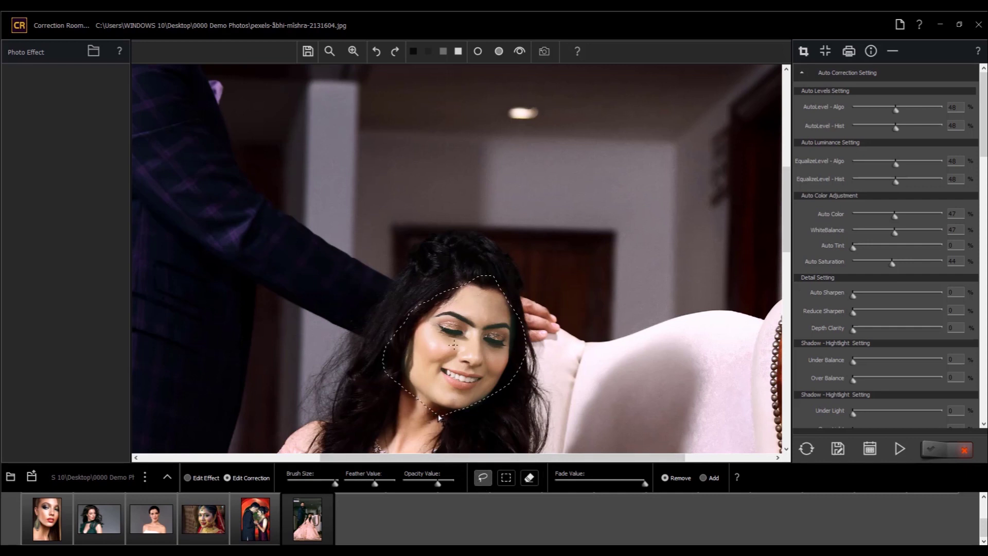
Lasso-outline the bride's face as an added correction and raise its Fade Value.
{"action": "left_click_drag", "start_coordinate": [440, 418], "coordinate": [441, 419]}
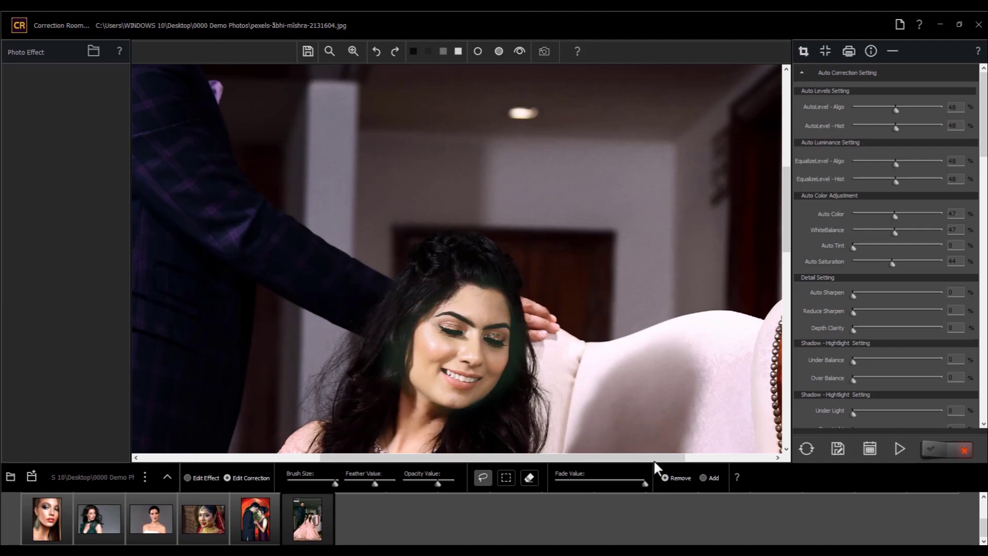
{"action": "left_click", "coordinate": [702, 478]}
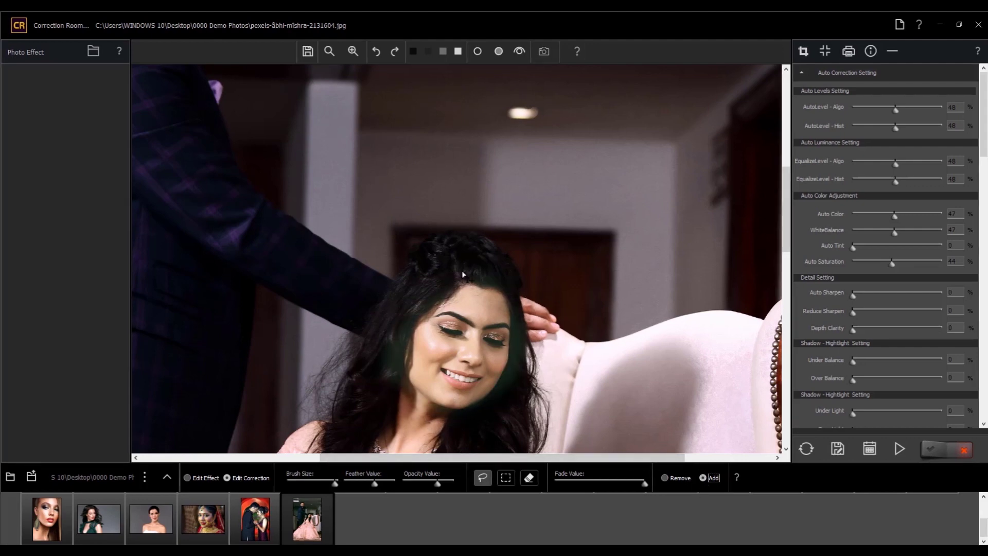
{"action": "left_click_drag", "start_coordinate": [463, 275], "coordinate": [453, 268]}
{"action": "scroll", "coordinate": [490, 374], "scroll_direction": "down", "scroll_amount": 3}
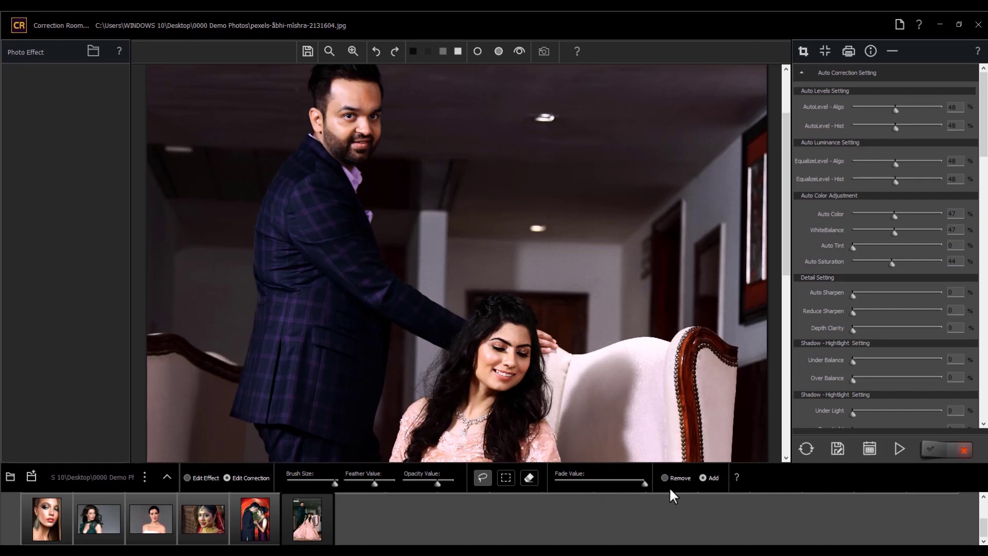
{"action": "left_click_drag", "start_coordinate": [622, 483], "coordinate": [629, 483]}
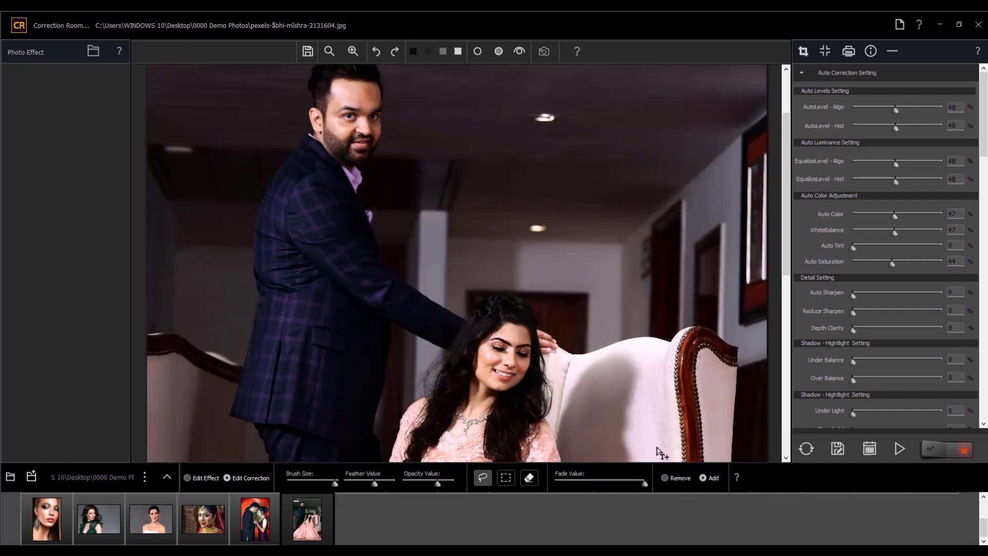
Mark a rectangular correction area around the bride's head, toggling Remove and Add.
{"action": "left_click", "coordinate": [678, 481]}
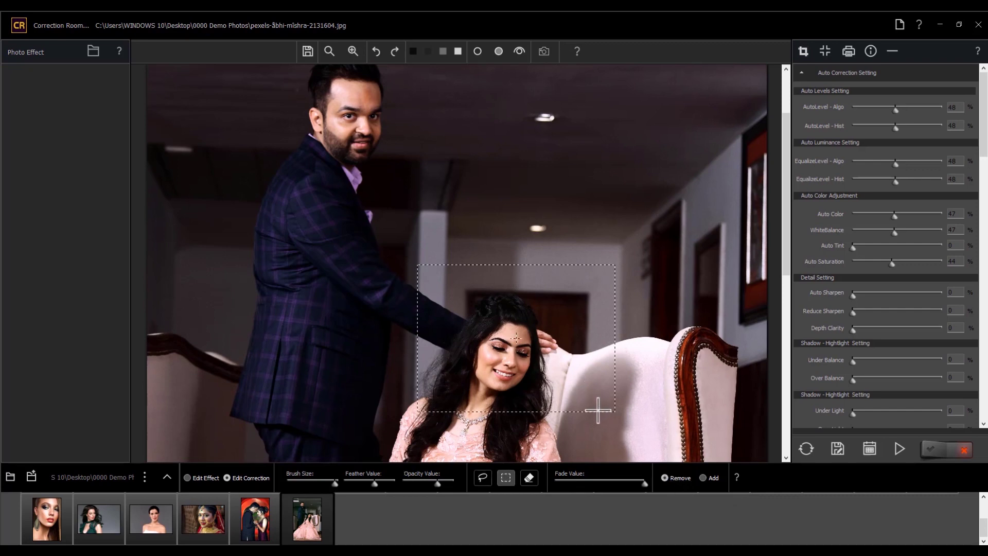
{"action": "left_click_drag", "start_coordinate": [600, 410], "coordinate": [469, 320]}
{"action": "left_click", "coordinate": [703, 478]}
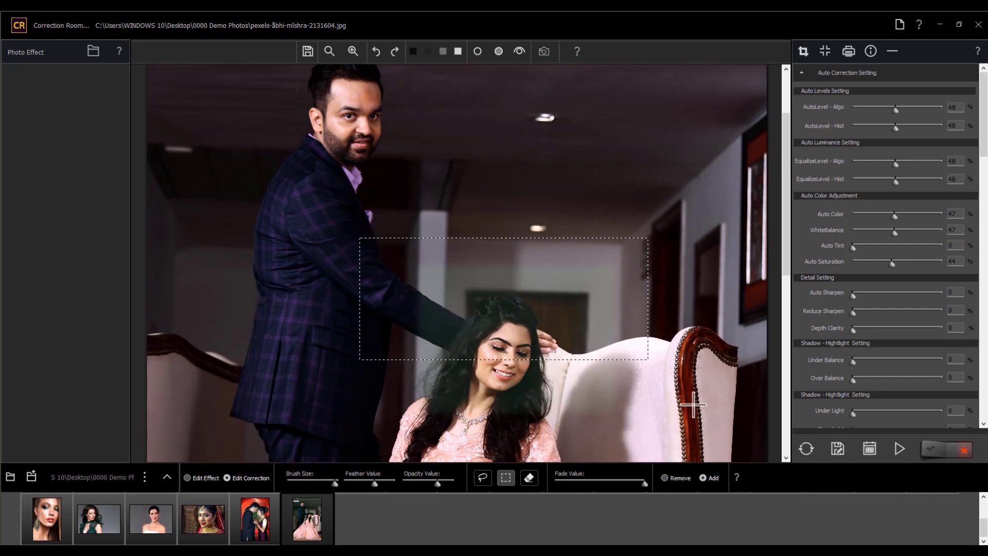
{"action": "scroll", "coordinate": [584, 383], "scroll_direction": "down", "scroll_amount": 5}
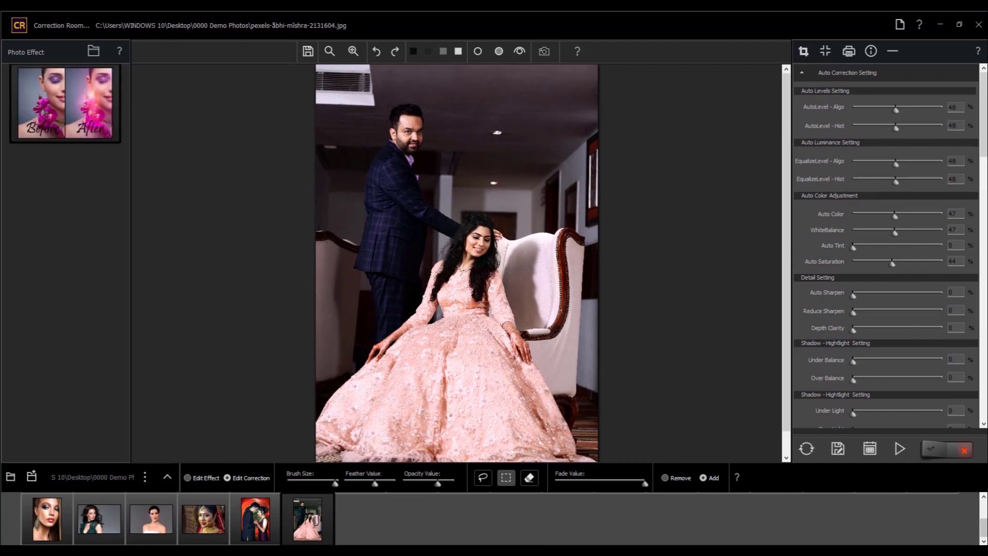
{"action": "left_click", "coordinate": [215, 506]}
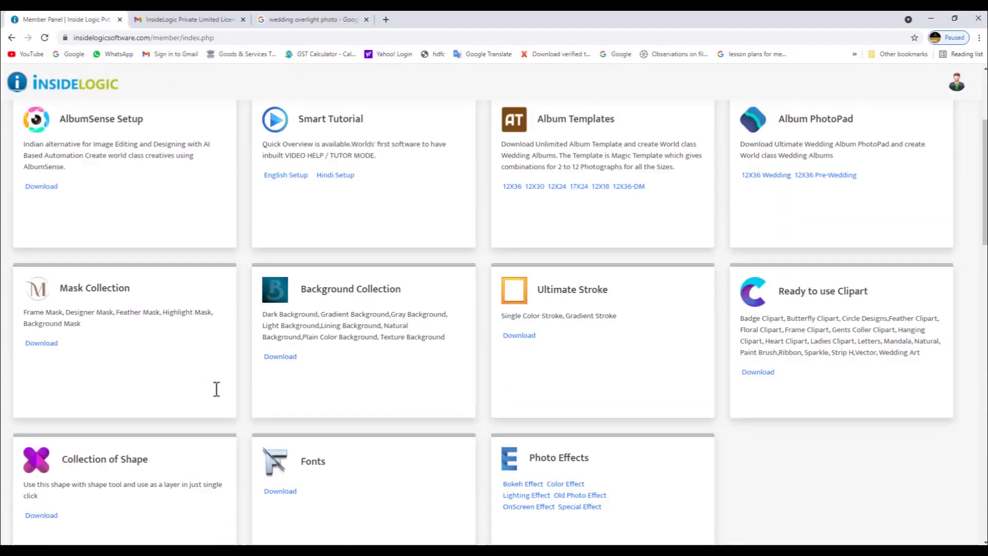
{"action": "scroll", "coordinate": [213, 388], "scroll_direction": "up", "scroll_amount": 1}
{"action": "scroll", "coordinate": [212, 388], "scroll_direction": "down", "scroll_amount": 2}
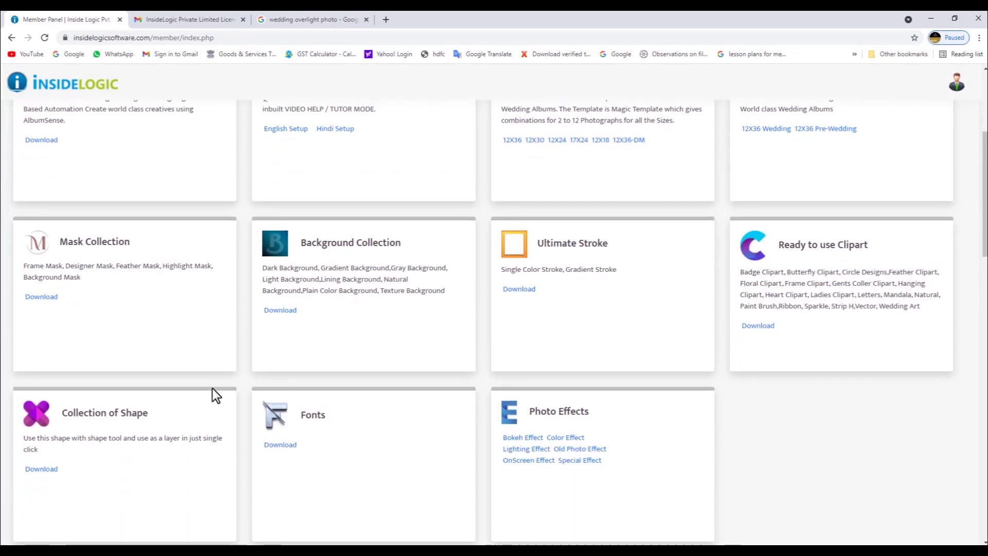
{"action": "scroll", "coordinate": [212, 389], "scroll_direction": "down", "scroll_amount": 1}
{"action": "scroll", "coordinate": [193, 394], "scroll_direction": "down", "scroll_amount": 3}
{"action": "scroll", "coordinate": [193, 394], "scroll_direction": "down", "scroll_amount": 3}
{"action": "scroll", "coordinate": [193, 395], "scroll_direction": "down", "scroll_amount": 5}
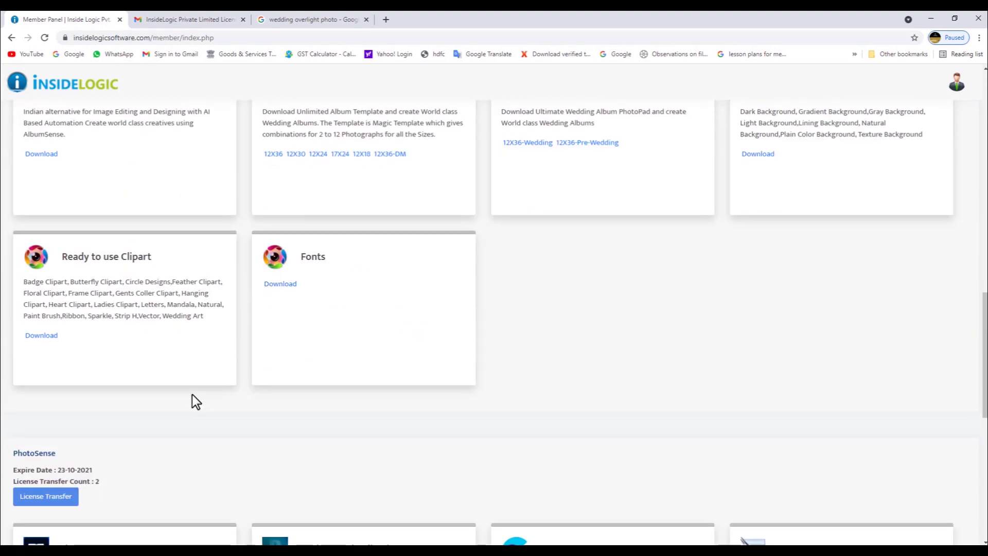
{"action": "scroll", "coordinate": [193, 394], "scroll_direction": "down", "scroll_amount": 3}
{"action": "scroll", "coordinate": [193, 394], "scroll_direction": "down", "scroll_amount": 5}
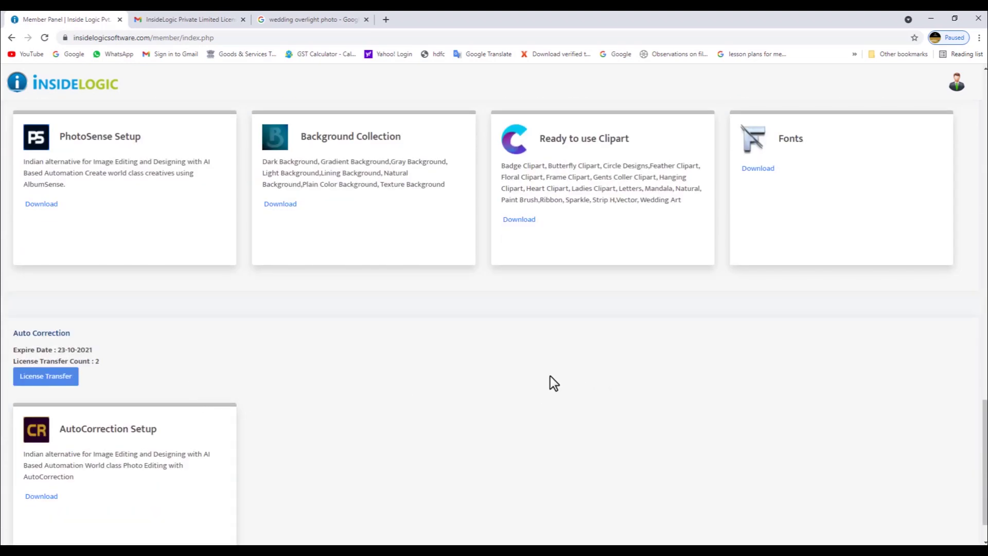
{"action": "scroll", "coordinate": [550, 377], "scroll_direction": "up", "scroll_amount": 4}
{"action": "scroll", "coordinate": [547, 381], "scroll_direction": "up", "scroll_amount": 3}
{"action": "scroll", "coordinate": [542, 382], "scroll_direction": "up", "scroll_amount": 3}
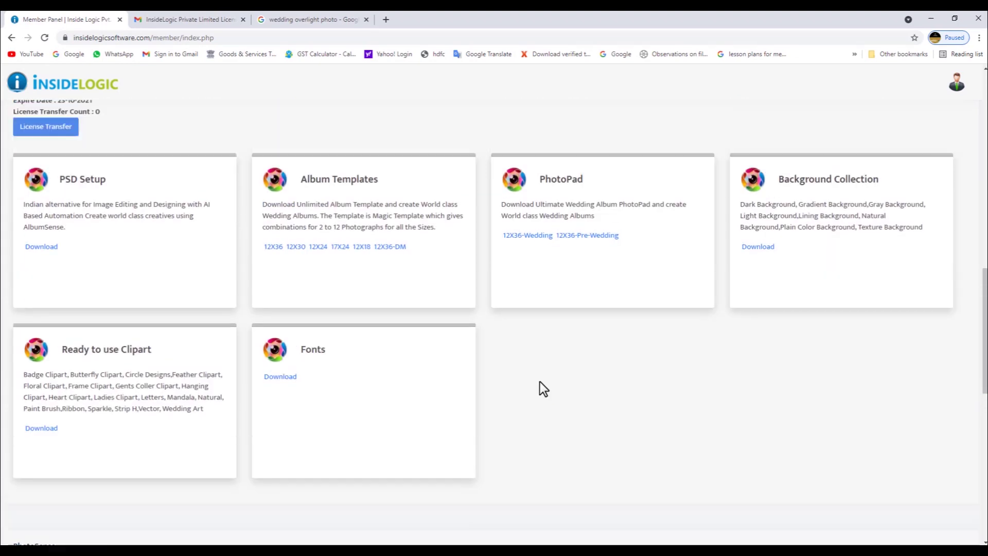
{"action": "scroll", "coordinate": [540, 382], "scroll_direction": "up", "scroll_amount": 4}
{"action": "scroll", "coordinate": [540, 360], "scroll_direction": "up", "scroll_amount": 3}
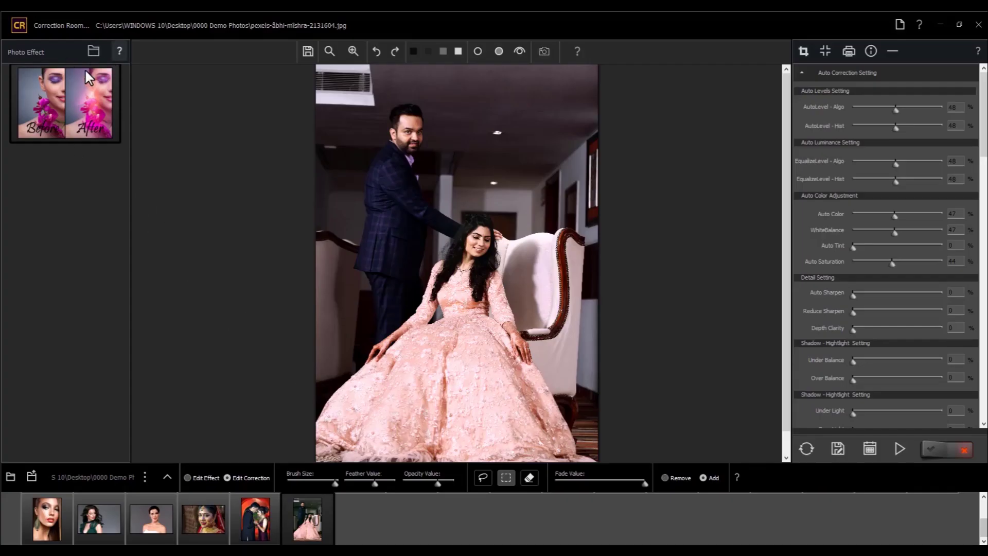
Apply the light-leak effect and erase it from the bride's forehead and hair in Edit Effect.
{"action": "left_click", "coordinate": [81, 96]}
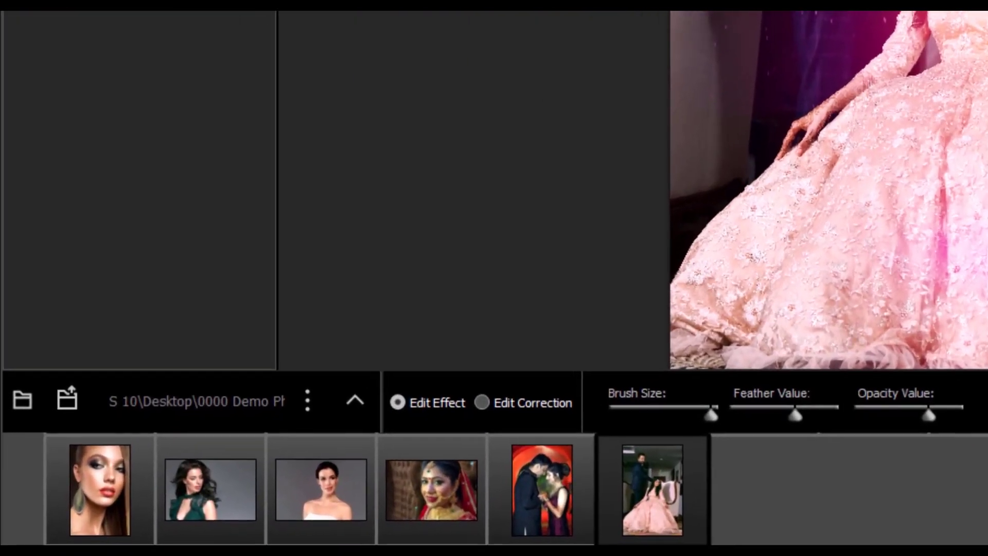
{"action": "left_click", "coordinate": [433, 400]}
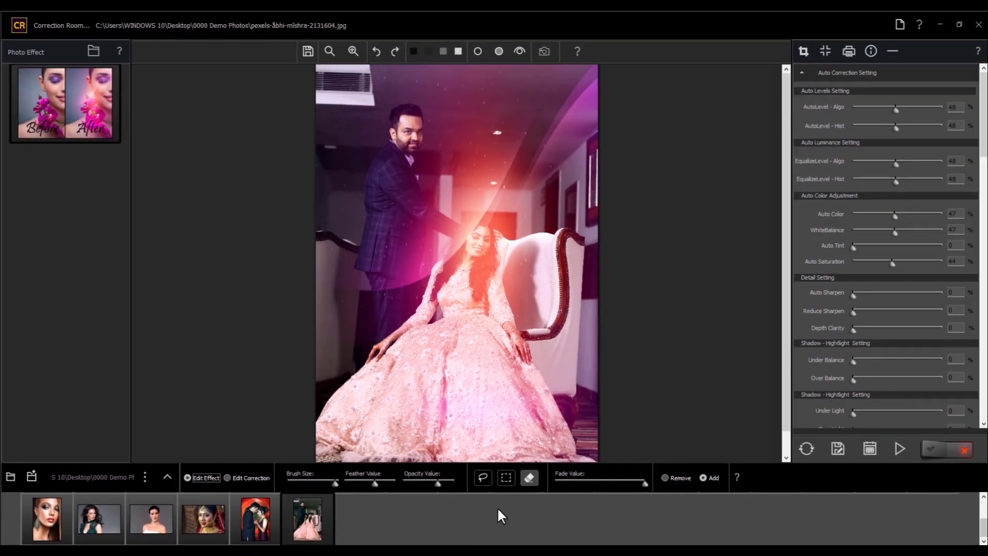
{"action": "left_click", "coordinate": [489, 478]}
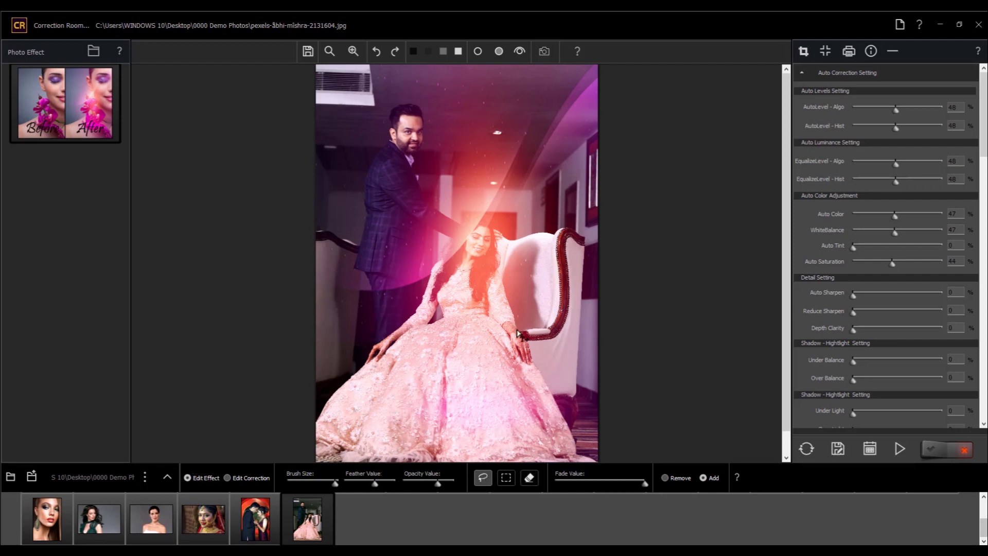
{"action": "key", "text": "e"}
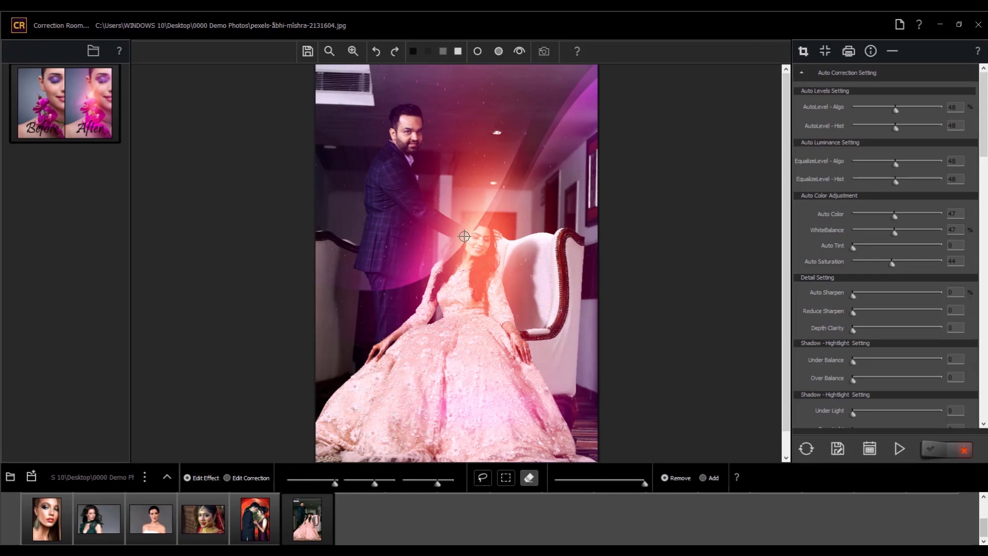
{"action": "left_click_drag", "start_coordinate": [464, 236], "coordinate": [438, 280]}
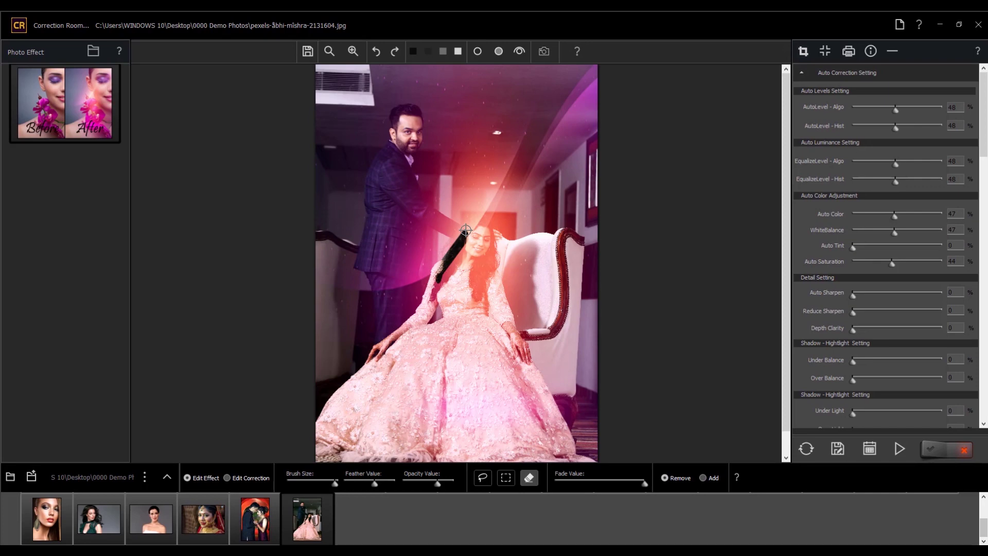